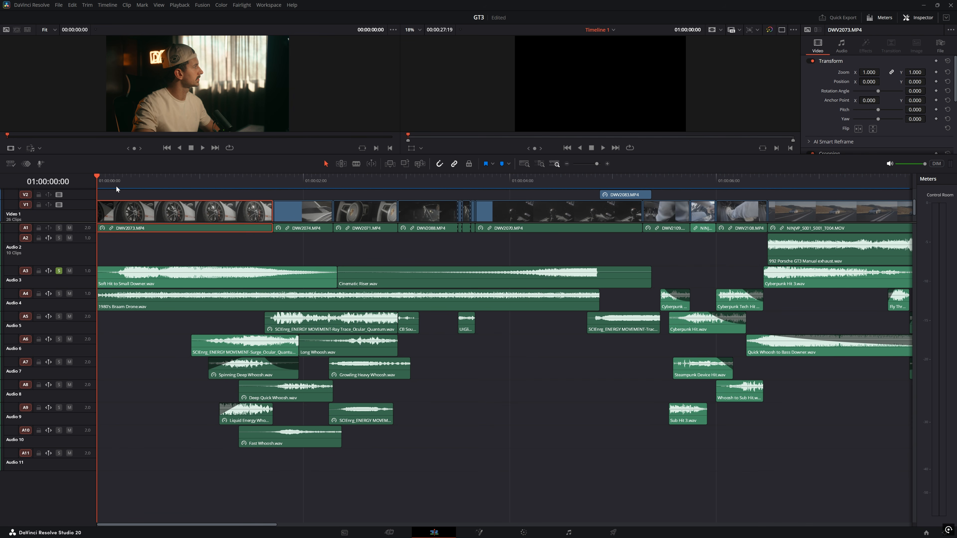
# Step: Play the soloed Audio 3 track from the timeline start, then return the playhead to 01:00:00:00
pyautogui.press('space')
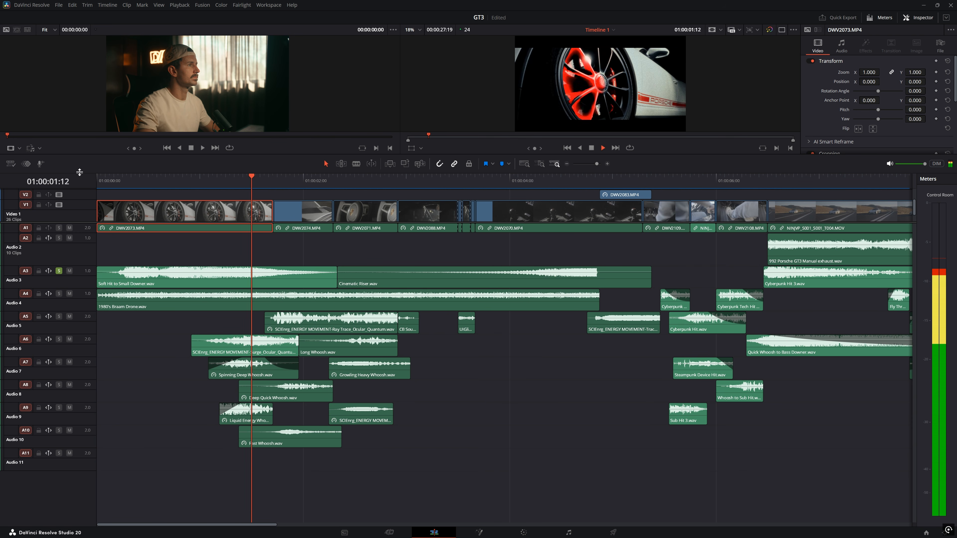
pyautogui.press('space')
pyautogui.moveTo(222, 176); pyautogui.dragTo(97, 179)
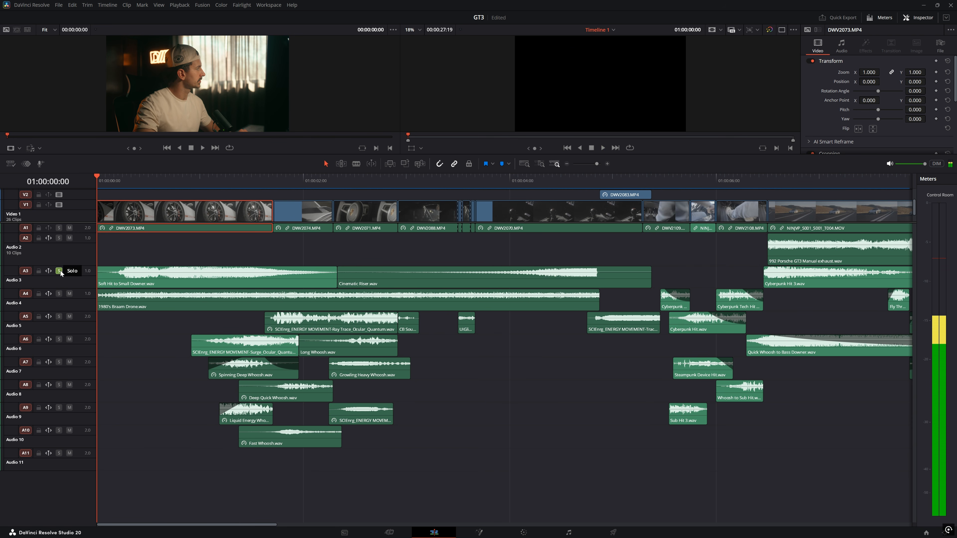
# Step: Listen to the drone on soloed Audio 4 from the timeline start, then move the playhead back to about 01:00:01:00
pyautogui.press('space')
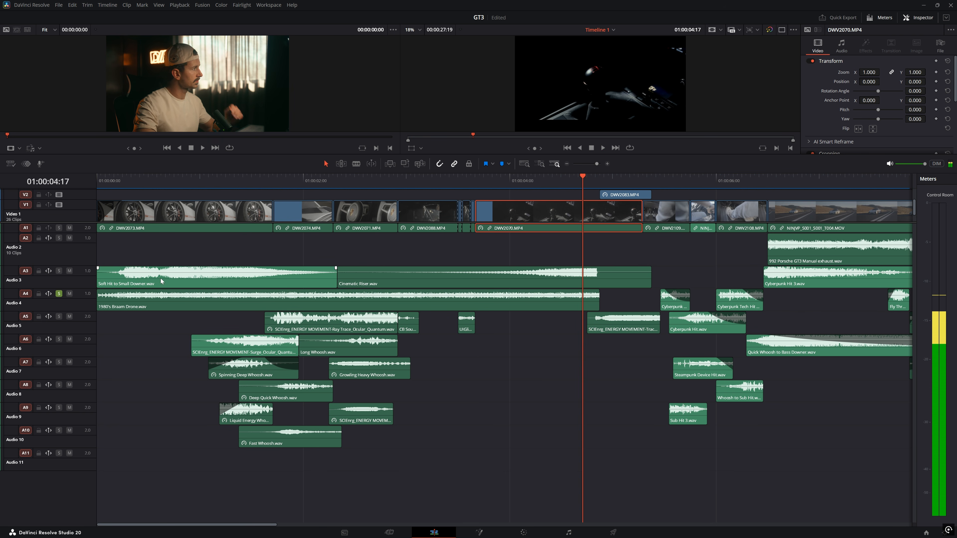
pyautogui.click(205, 178)
pyautogui.moveTo(205, 178); pyautogui.dragTo(243, 175)
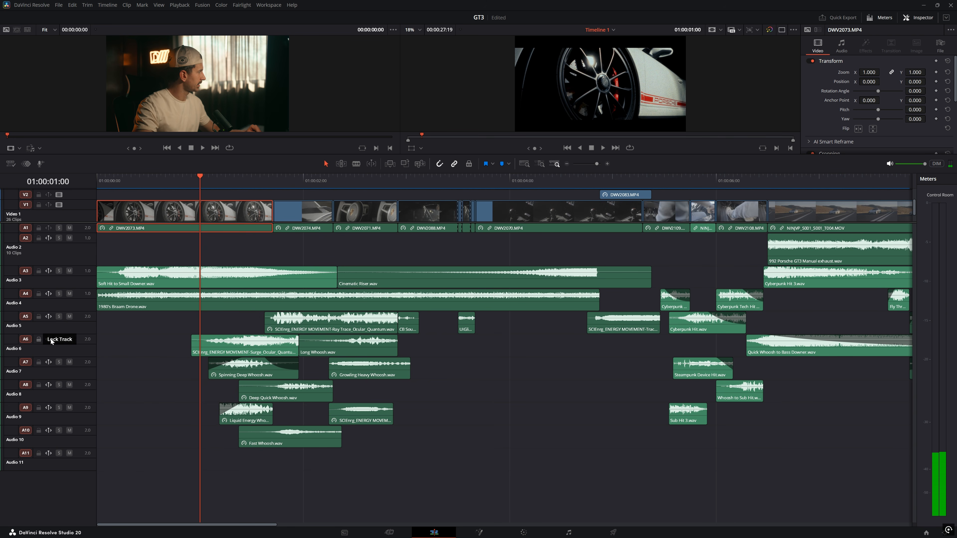
# Step: Solo Audio 6, audition its first energy movement sound from about 01:00:00:23, and turn its solo off
pyautogui.click(59, 340)
pyautogui.click(196, 180)
pyautogui.press('space')
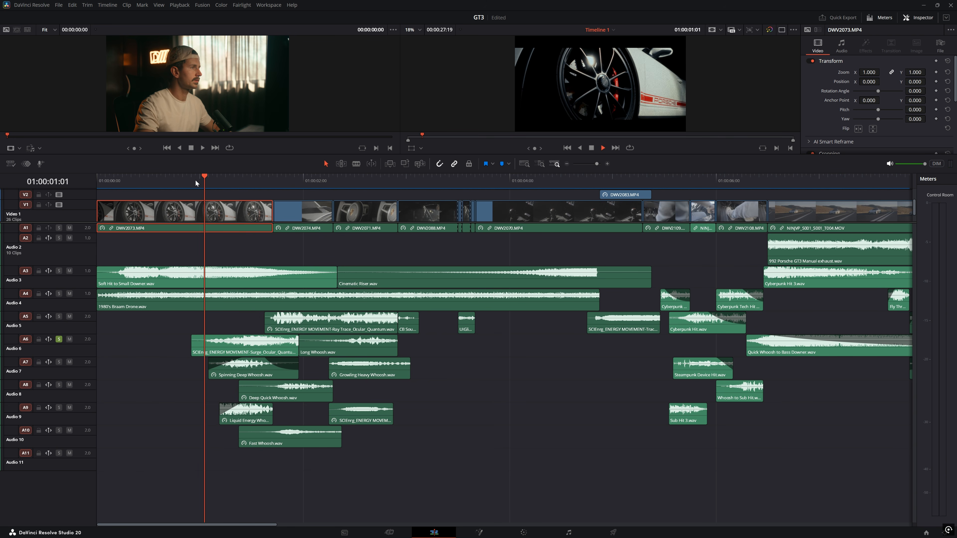
pyautogui.click(195, 179)
pyautogui.press('space')
pyautogui.click(196, 179)
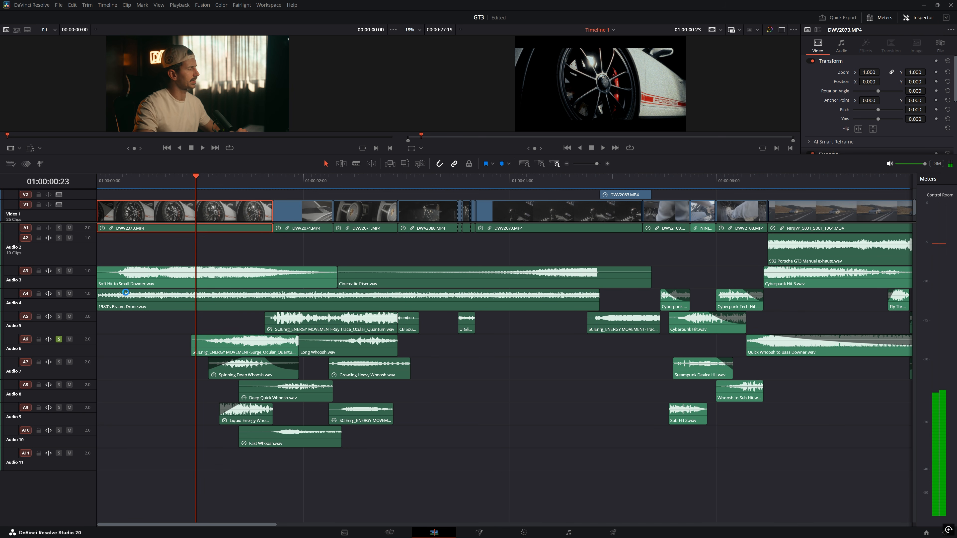
pyautogui.click(59, 339)
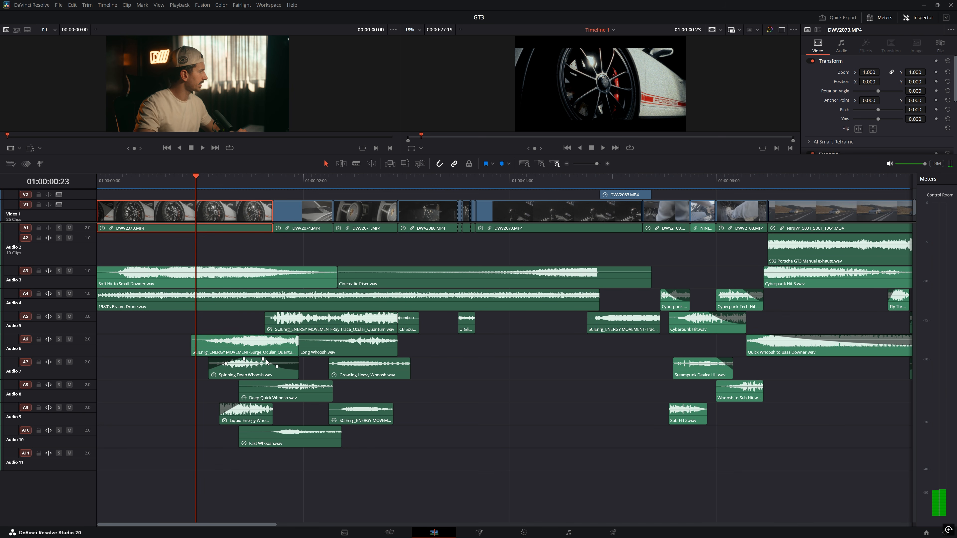
# Step: Audition the Spinning Deep Whoosh clip on soloed Audio 7 from about 01:00:00:23, then turn its solo off
pyautogui.press('space')
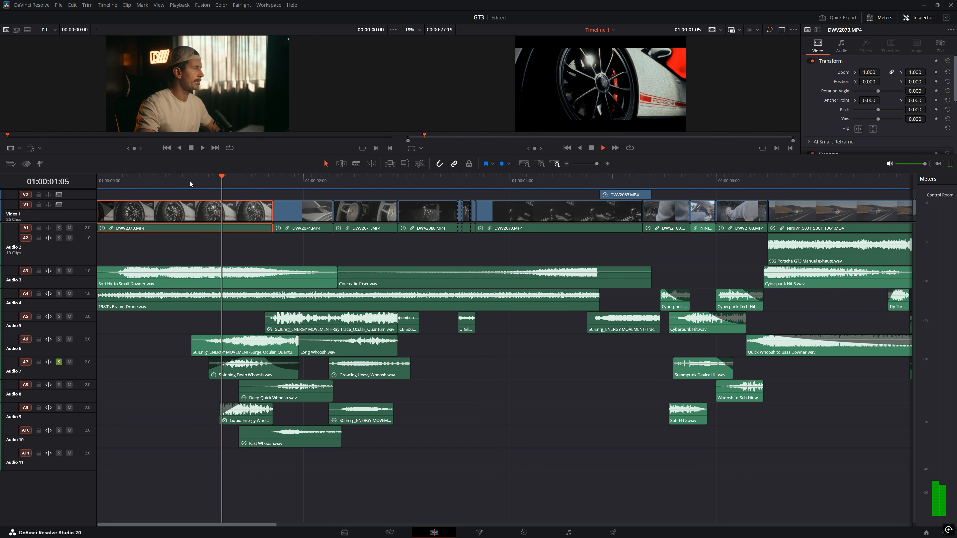
pyautogui.click(197, 178)
pyautogui.click(198, 179)
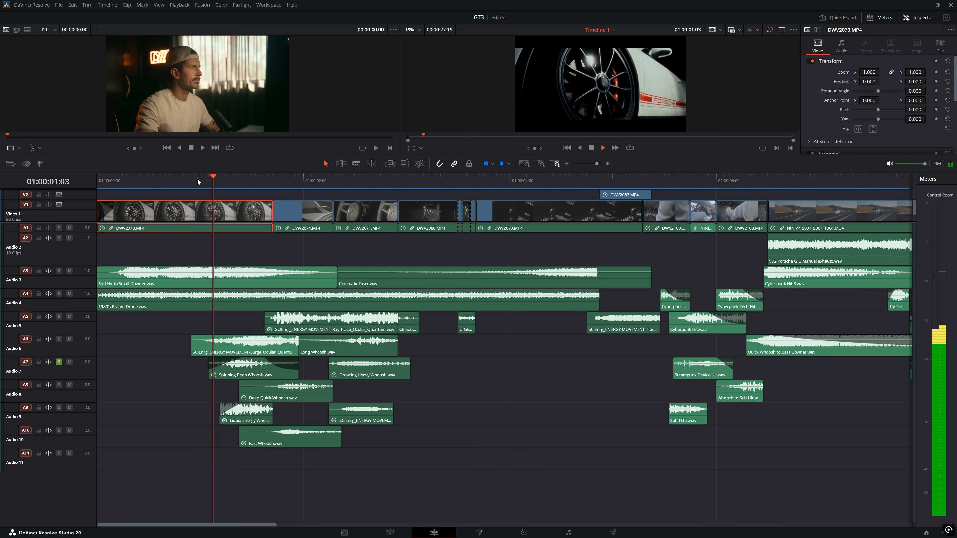
pyautogui.press('space')
pyautogui.click(198, 178)
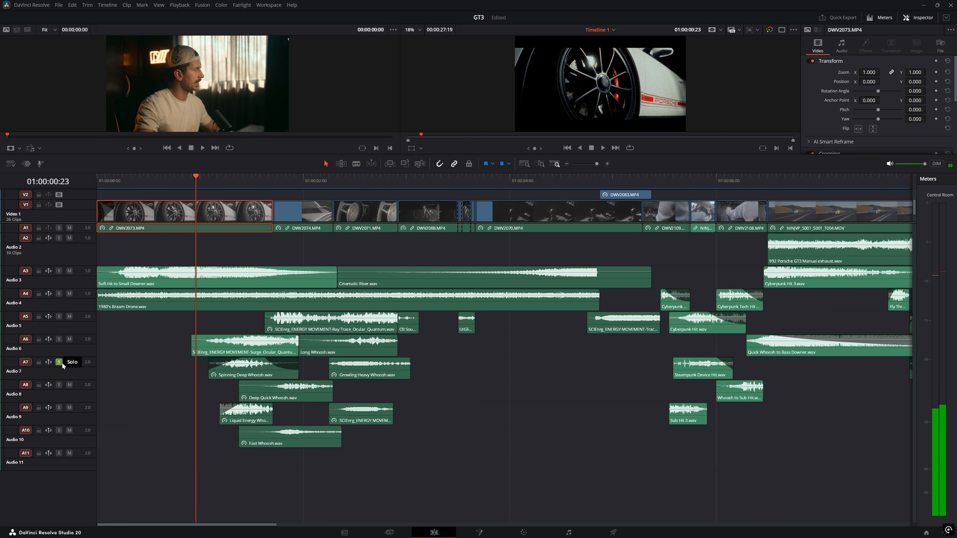
pyautogui.click(59, 362)
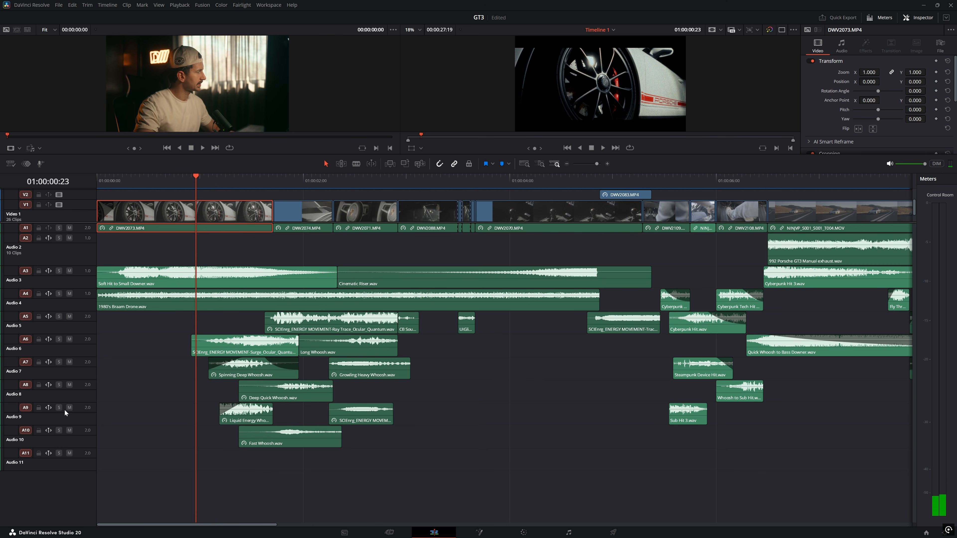
# Step: Audition the Liquid Energy whoosh clip on soloed Audio 9 repeatedly from 01:00:01:02
pyautogui.click(210, 178)
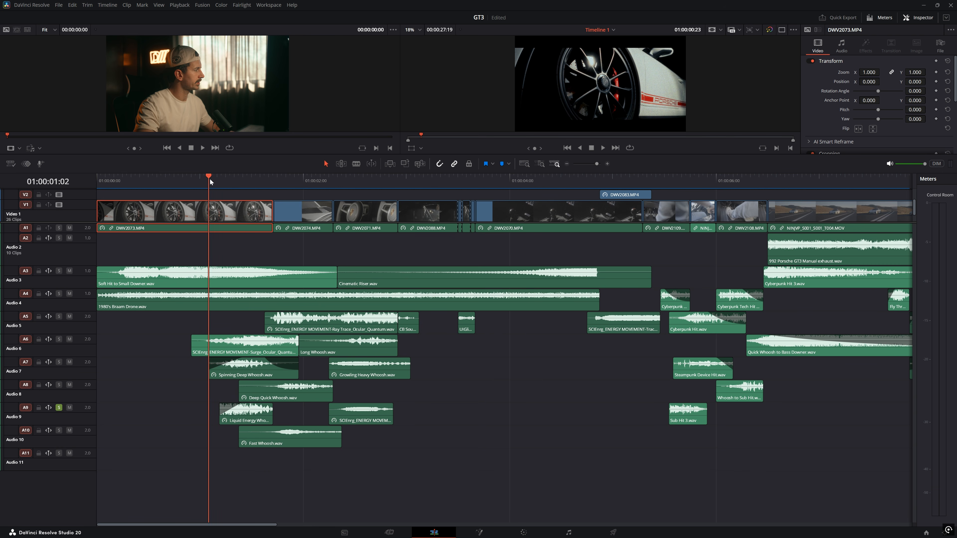
pyautogui.press('space')
pyautogui.click(209, 178)
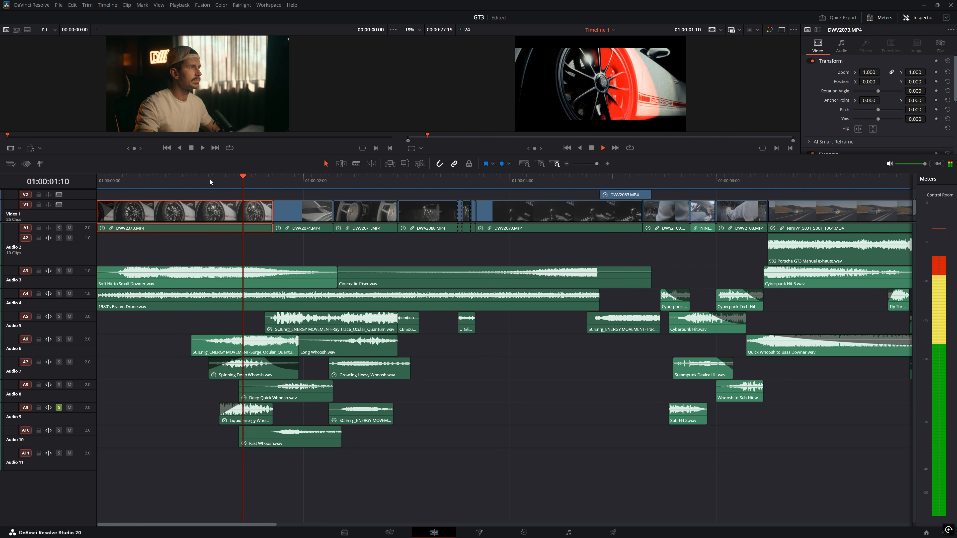
pyautogui.press('space')
pyautogui.click(210, 179)
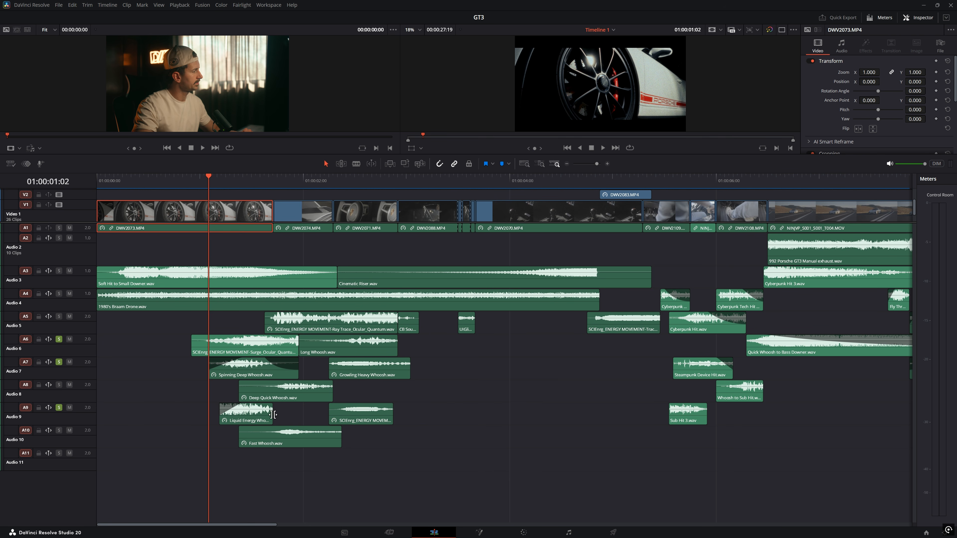
# Step: Play Audio 6, 7 and 9 soloed together from about 01:00:00:23, then park the playhead at 01:00:01:00
pyautogui.click(192, 185)
pyautogui.press('space')
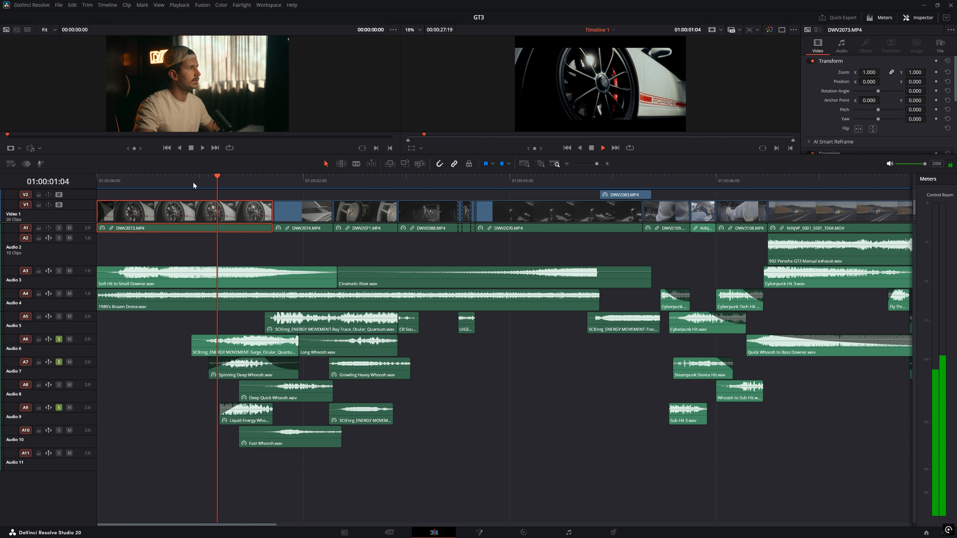
pyautogui.click(193, 181)
pyautogui.press('space')
pyautogui.click(199, 180)
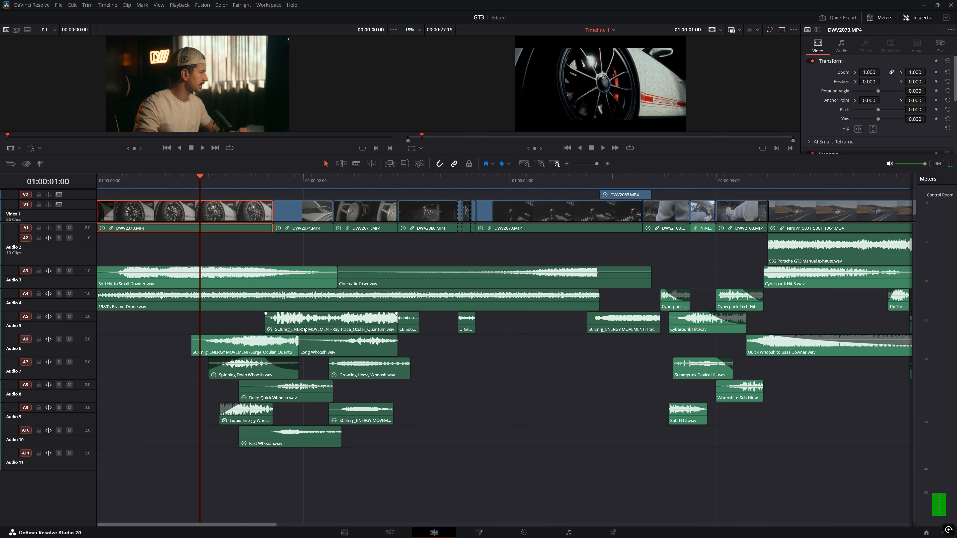
# Step: Audition the energy movement clip on soloed Audio 5 from the DWV2074 cut at 01:00:01:17, then turn its solo off
pyautogui.moveTo(280, 184)
pyautogui.mouseDown()
pyautogui.moveTo(304, 181)
pyautogui.moveTo(280, 188)
pyautogui.mouseUp()
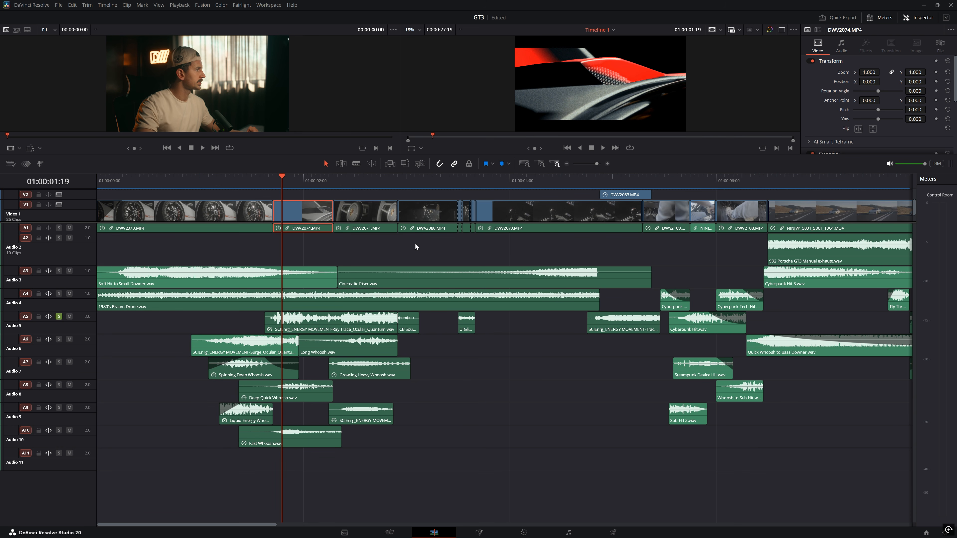
pyautogui.click(276, 179)
pyautogui.click(273, 180)
pyautogui.press('space')
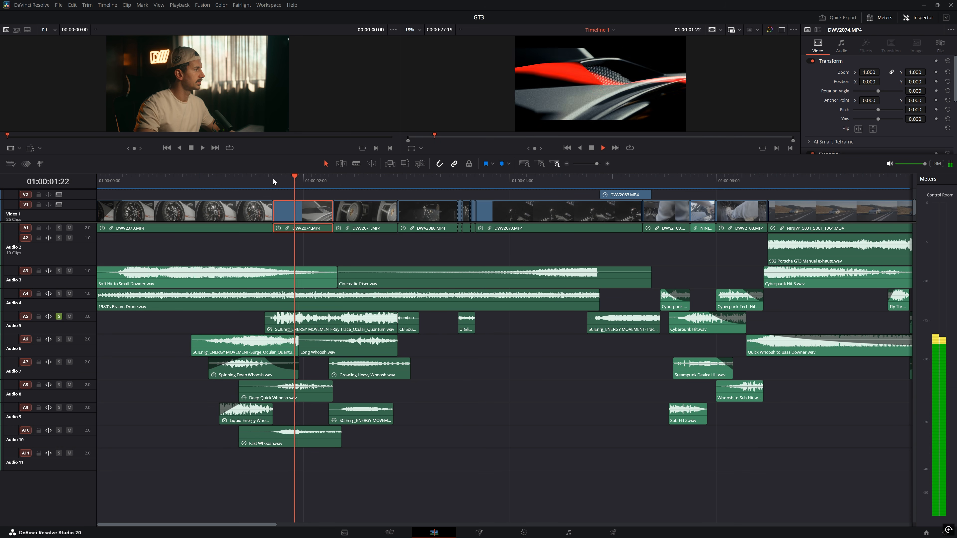
pyautogui.click(272, 178)
pyautogui.click(272, 178)
pyautogui.click(273, 178)
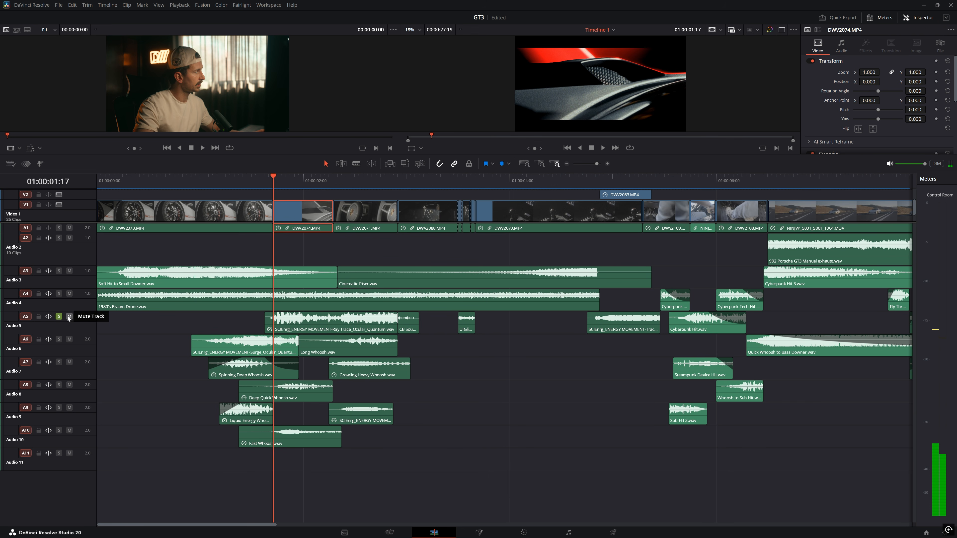
pyautogui.click(60, 317)
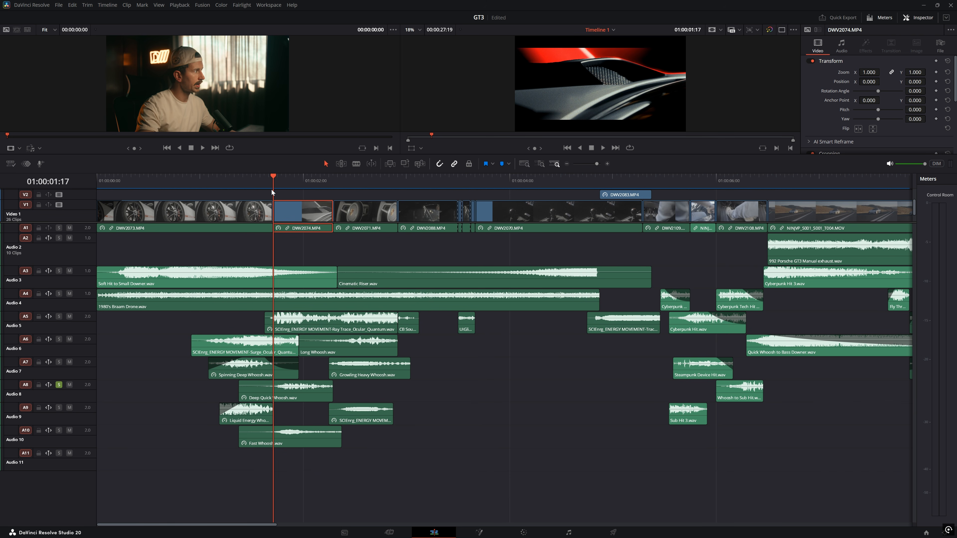
# Step: Audition the Deep Quick Whoosh clip on soloed Audio 8 from 01:00:01:17
pyautogui.press('space')
pyautogui.click(275, 177)
pyautogui.press('space')
pyautogui.press('space')
pyautogui.press('space')
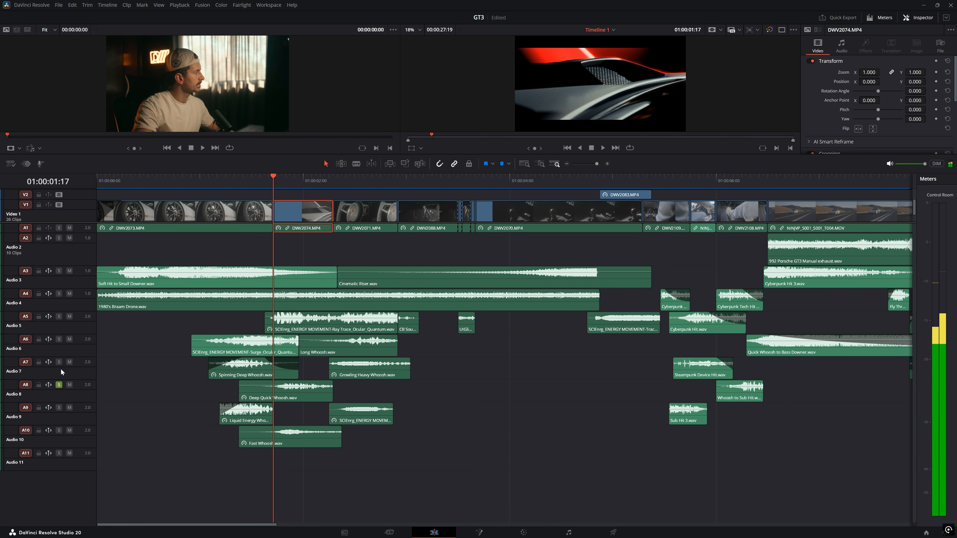
# Step: Solo Audio 10 and audition its Fast Whoosh clip from 01:00:01:17
pyautogui.click(59, 431)
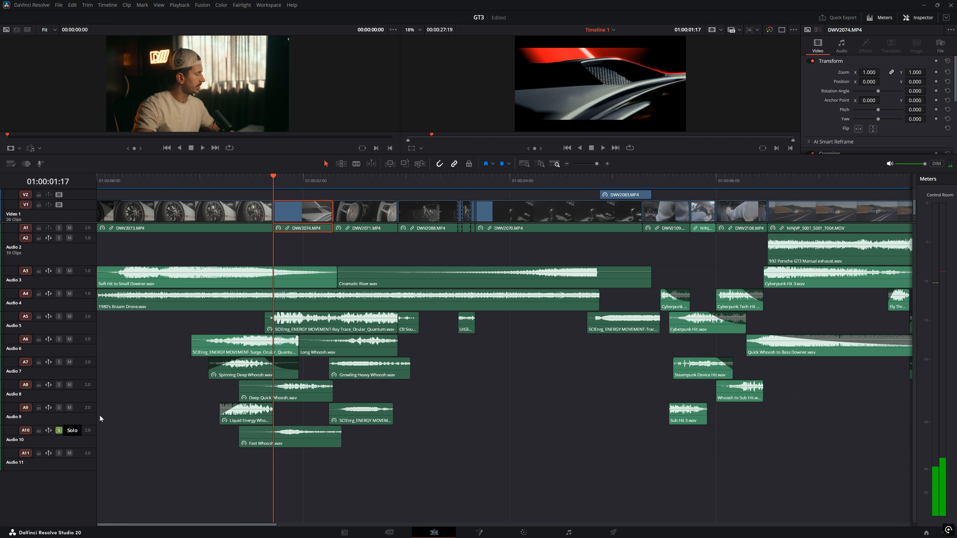
pyautogui.press('space')
pyautogui.click(269, 182)
pyautogui.click(271, 182)
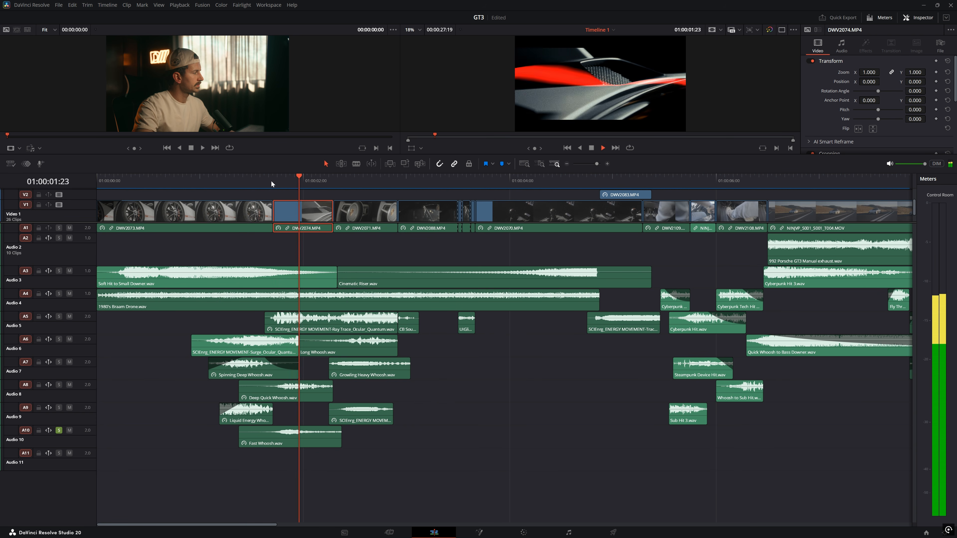
pyautogui.press('space')
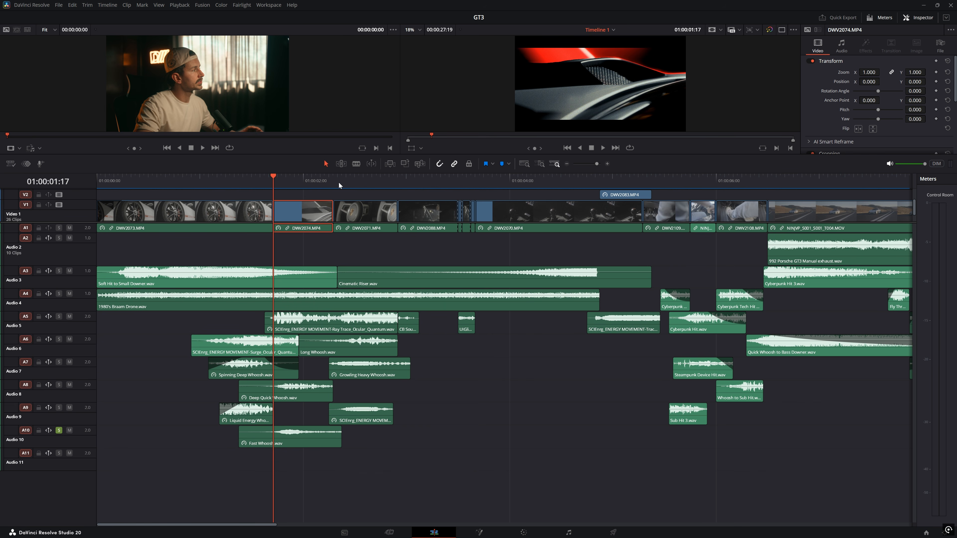
# Step: Move the playhead to the start of DWV2071 at 01:00:02:07 and play the section with Audio 5 and 10 soloed
pyautogui.moveTo(339, 182)
pyautogui.mouseDown()
pyautogui.moveTo(325, 180)
pyautogui.moveTo(334, 181)
pyautogui.mouseUp()
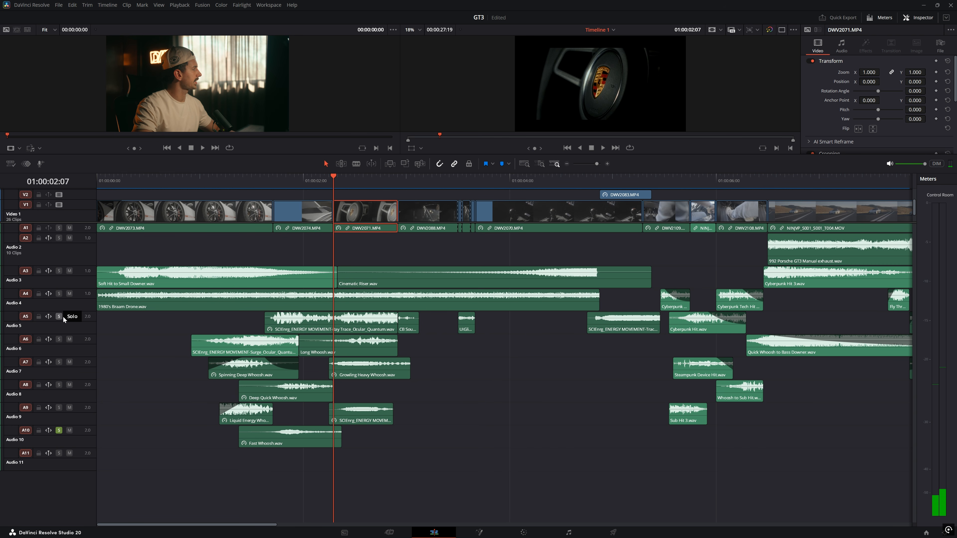
pyautogui.press('space')
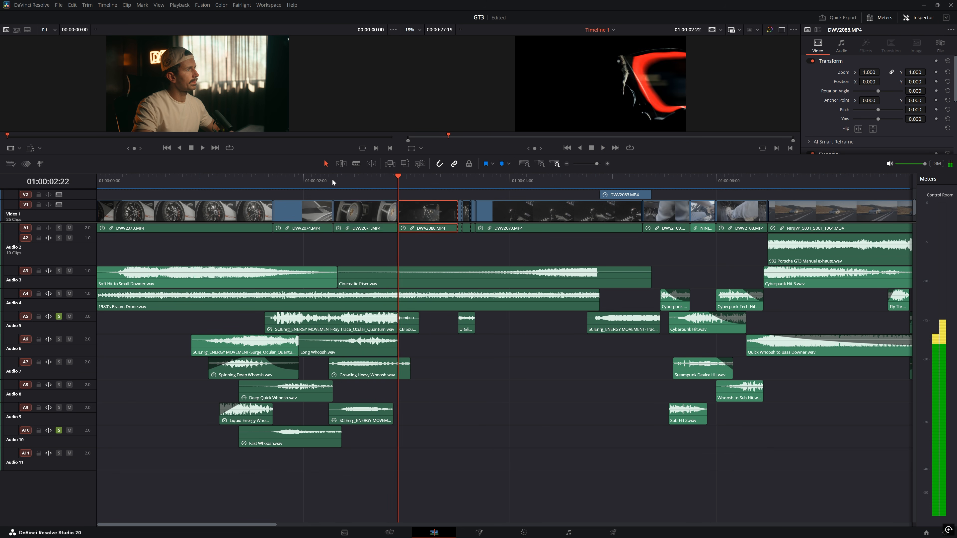
pyautogui.click(332, 179)
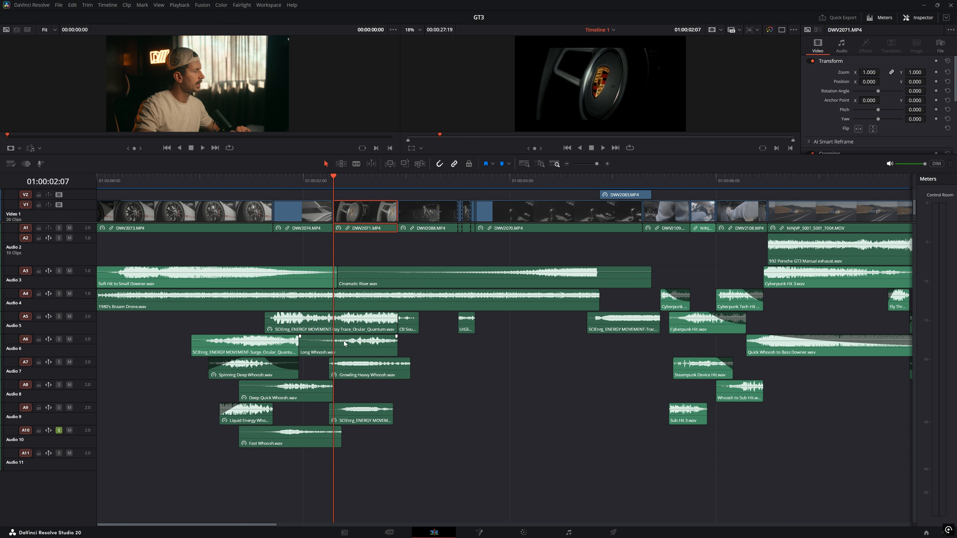
# Step: Audition the Long Whoosh clip on soloed Audio 6 from about 01:00:02:06
pyautogui.press('space')
pyautogui.click(328, 183)
pyautogui.click(327, 183)
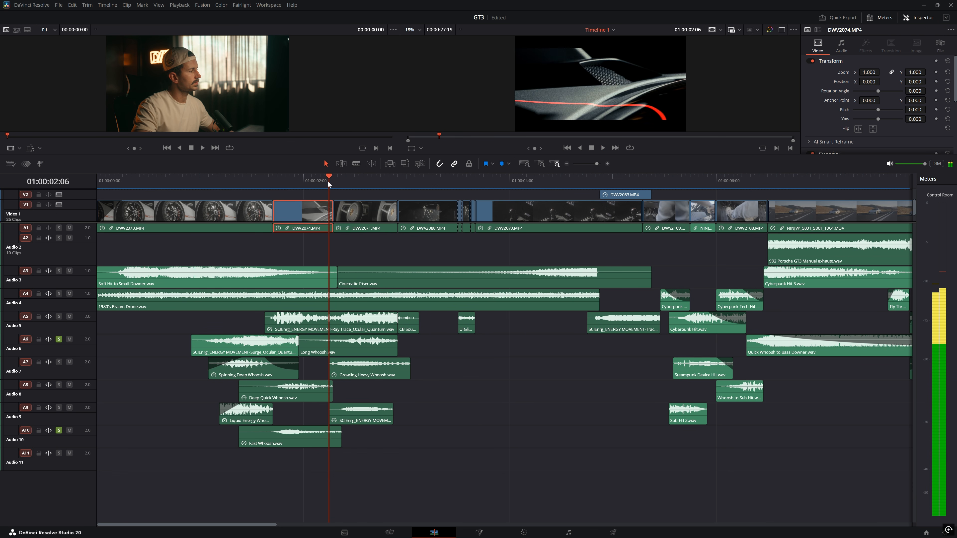
pyautogui.click(328, 182)
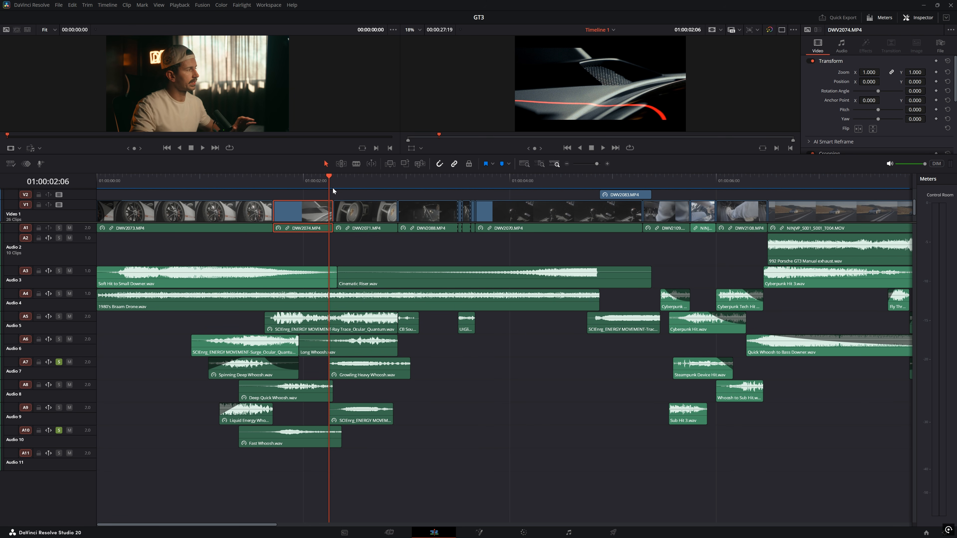
# Step: Audition the Growling Heavy Whoosh clip from 01:00:02:07, then turn off solo on Audio 7 and Audio 10
pyautogui.press('space')
pyautogui.click(333, 179)
pyautogui.click(333, 180)
pyautogui.click(333, 180)
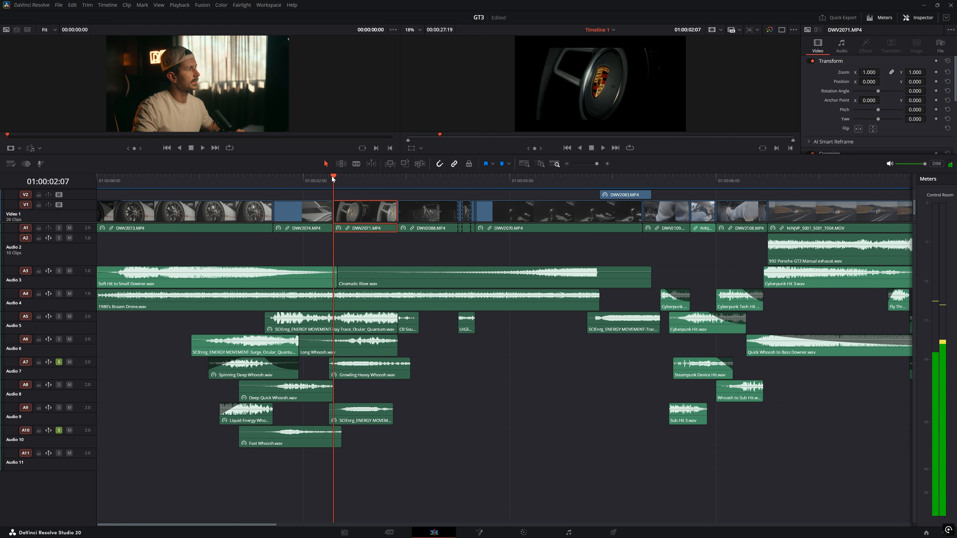
pyautogui.click(59, 363)
pyautogui.click(59, 430)
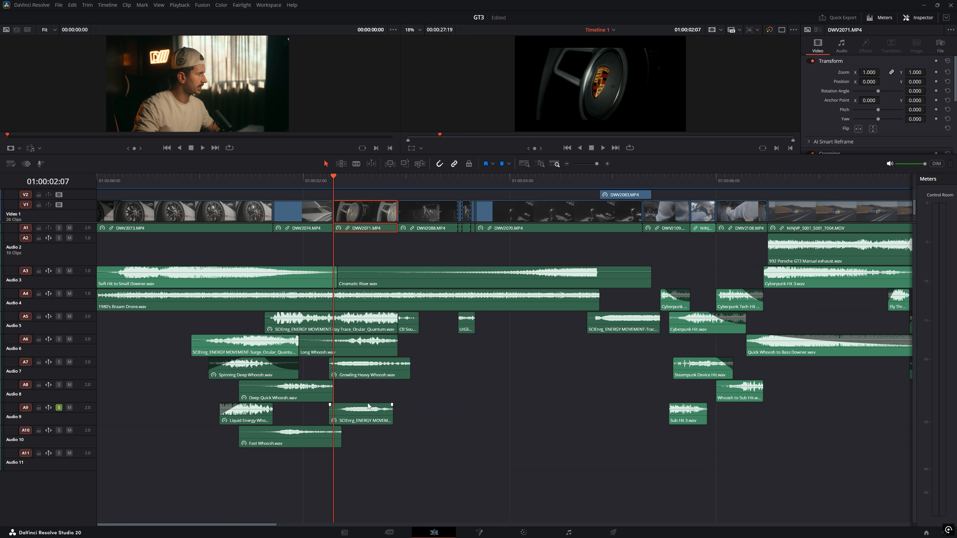
# Step: Audition the second energy movement clip on soloed Audio 9 repeatedly from 01:00:02:08
pyautogui.press('space')
pyautogui.click(339, 179)
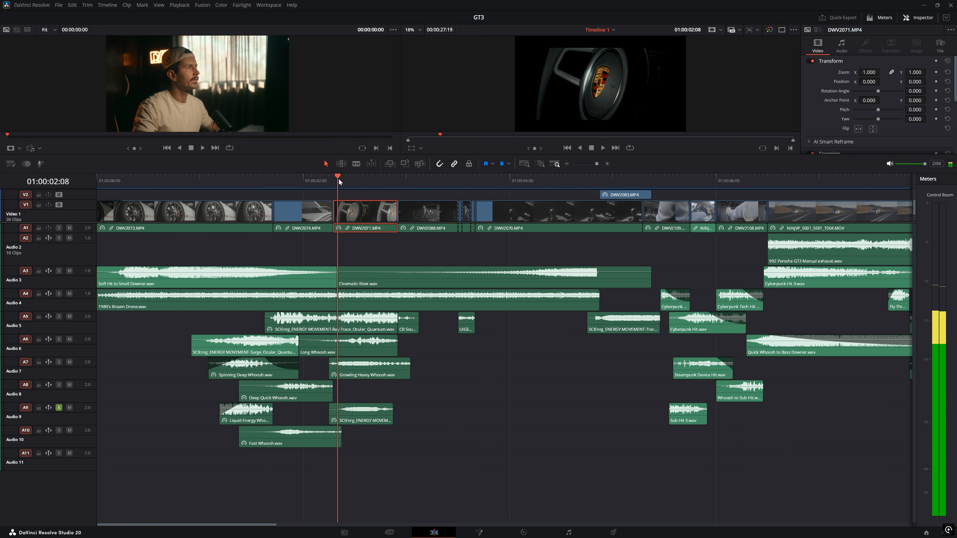
pyautogui.click(339, 179)
pyautogui.press('space')
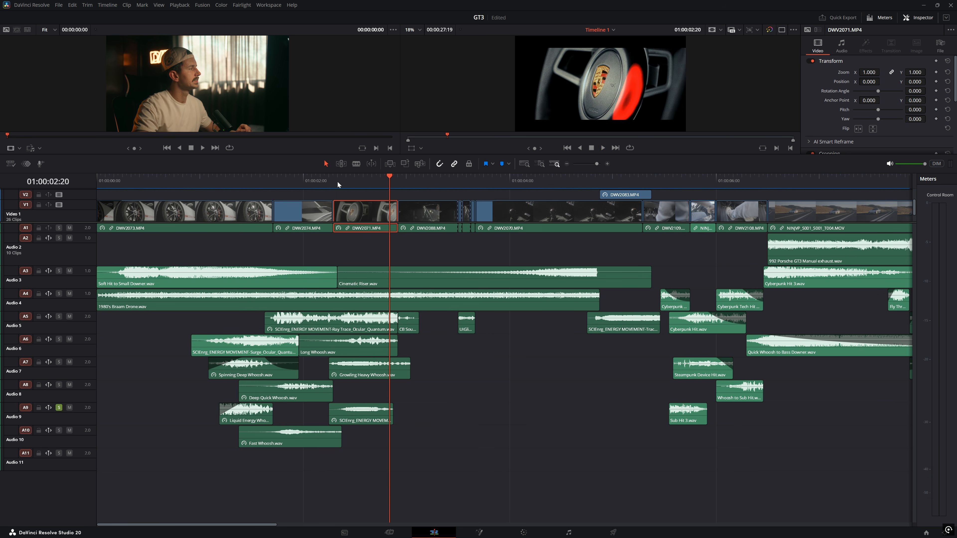
pyautogui.click(338, 181)
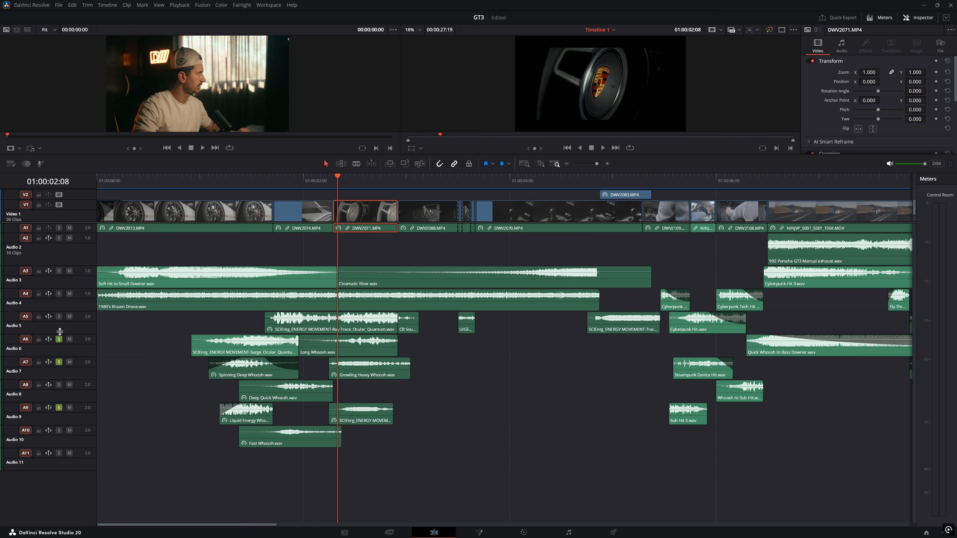
# Step: Play the layered whooshes under DWV2071 with Audio 5, 6, 7 and 9 soloed together, starting from about 01:00:02:06
pyautogui.press('space')
pyautogui.click(329, 179)
pyautogui.click(329, 180)
pyautogui.press('space')
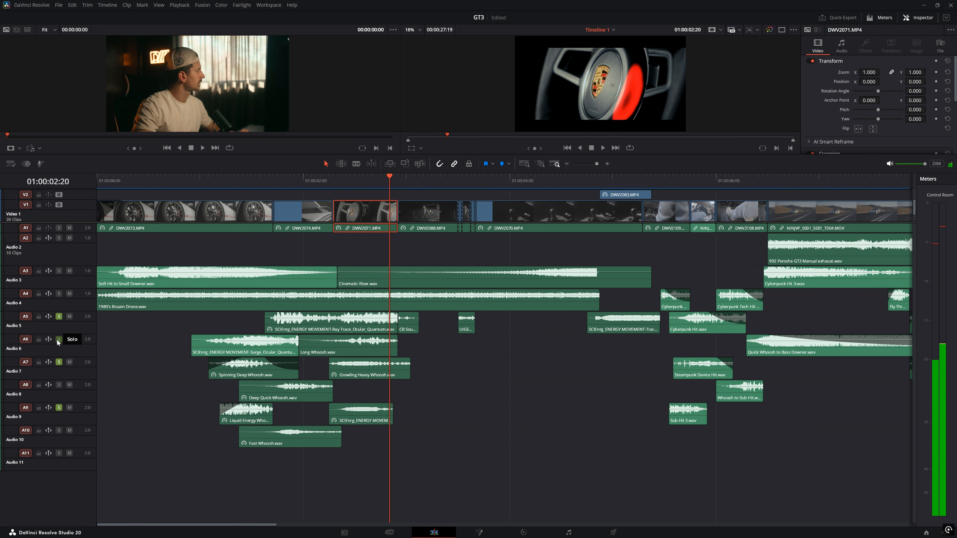
# Step: Leave only Audio 5 soloed and audition the short clip under the start of DWV2088 repeatedly from 01:00:02:22
pyautogui.click(60, 408)
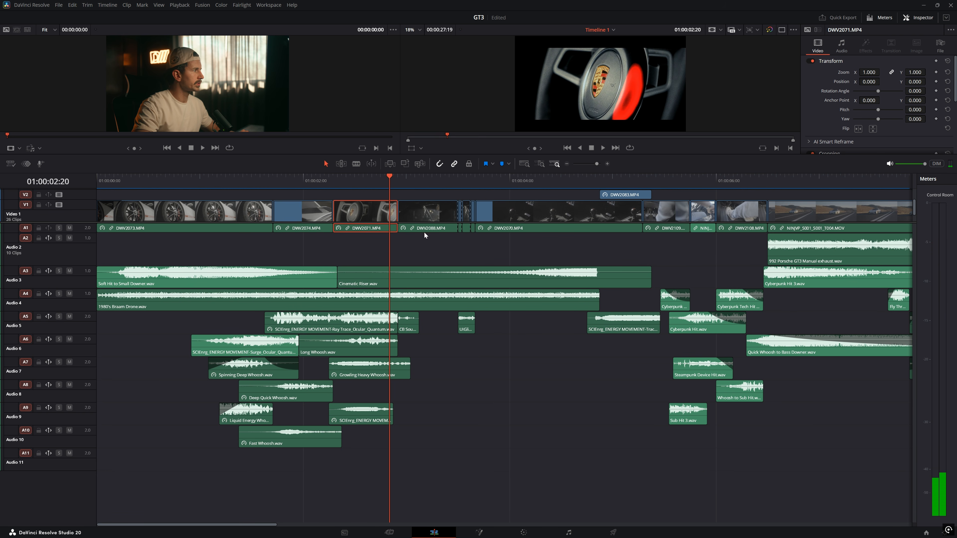
pyautogui.click(402, 180)
pyautogui.click(400, 179)
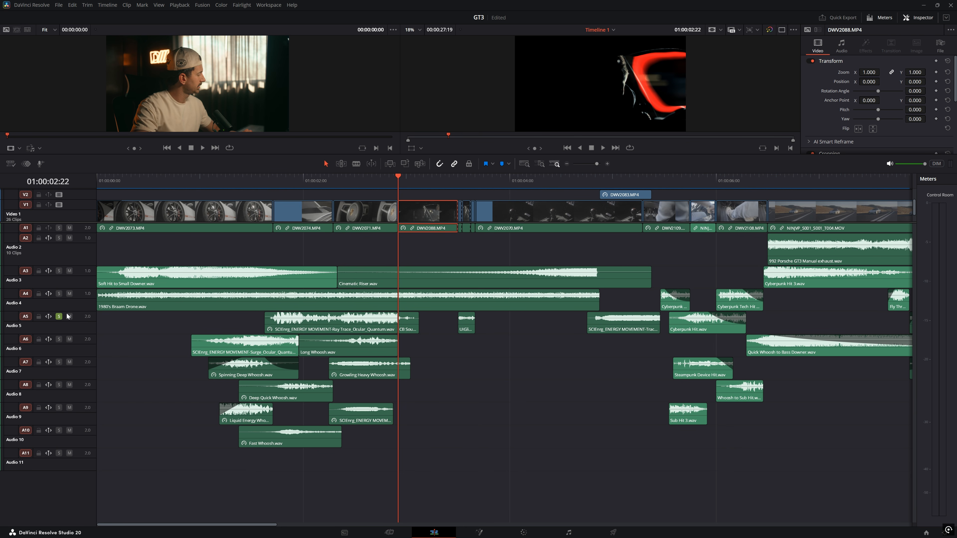
pyautogui.rightClick(65, 323)
pyautogui.click(401, 182)
pyautogui.click(398, 183)
pyautogui.press('space')
pyautogui.click(397, 182)
pyautogui.click(397, 182)
pyautogui.press('space')
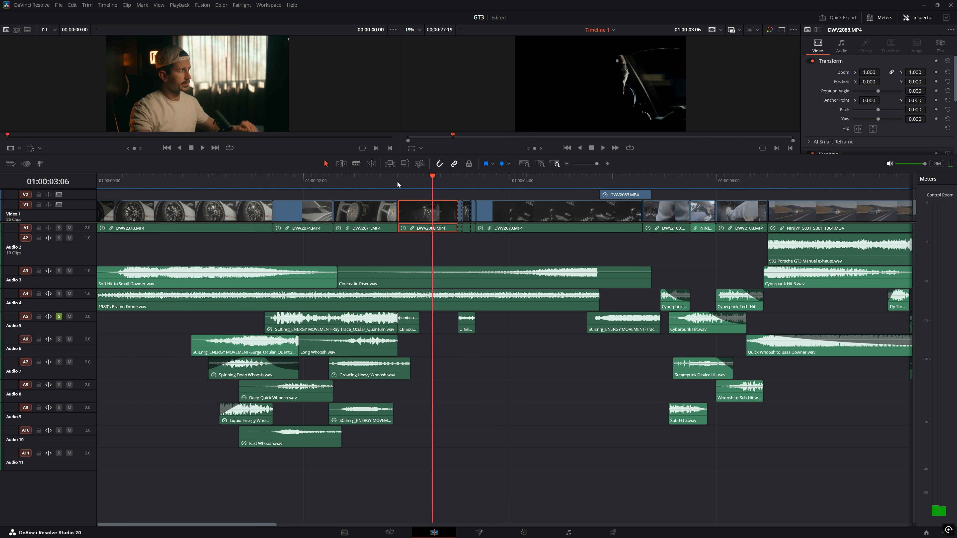
# Step: Audition the short clip after DWV2088 on soloed Audio 5 from 01:00:03:12
pyautogui.click(458, 179)
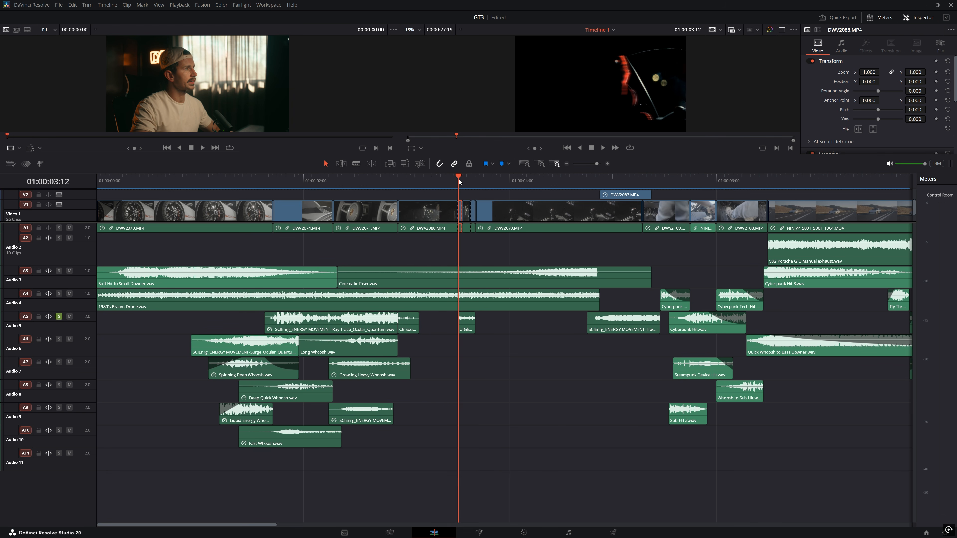
pyautogui.press('space')
pyautogui.press('space')
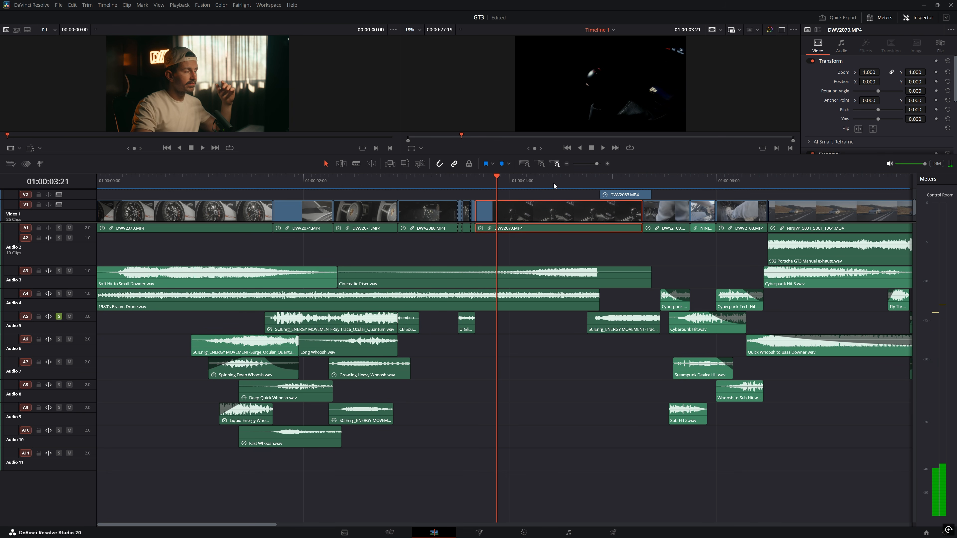
# Step: Audition the energy movement clip leading into DWV2083 on soloed Audio 5, starting from about 01:00:04:17 and 01:00:04:19
pyautogui.click(590, 179)
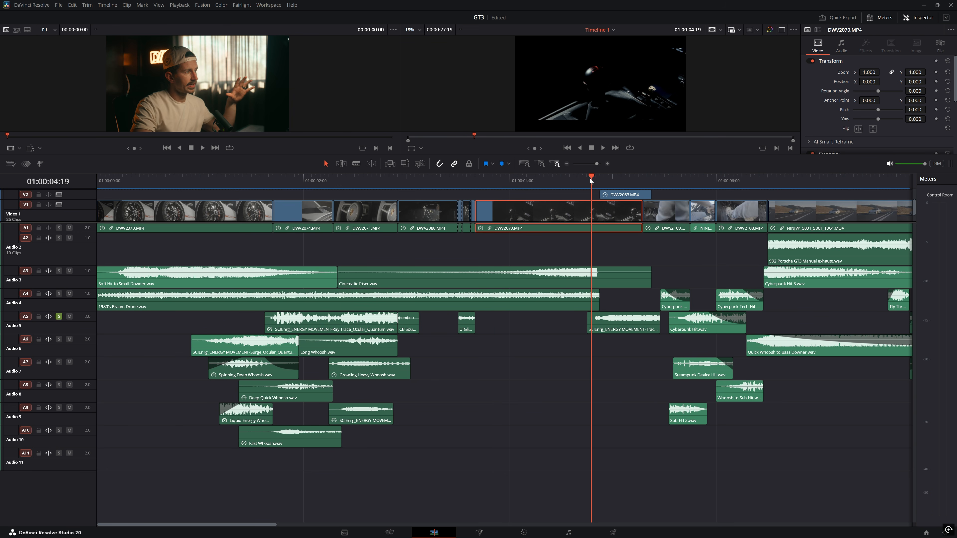
pyautogui.moveTo(591, 177); pyautogui.dragTo(574, 186)
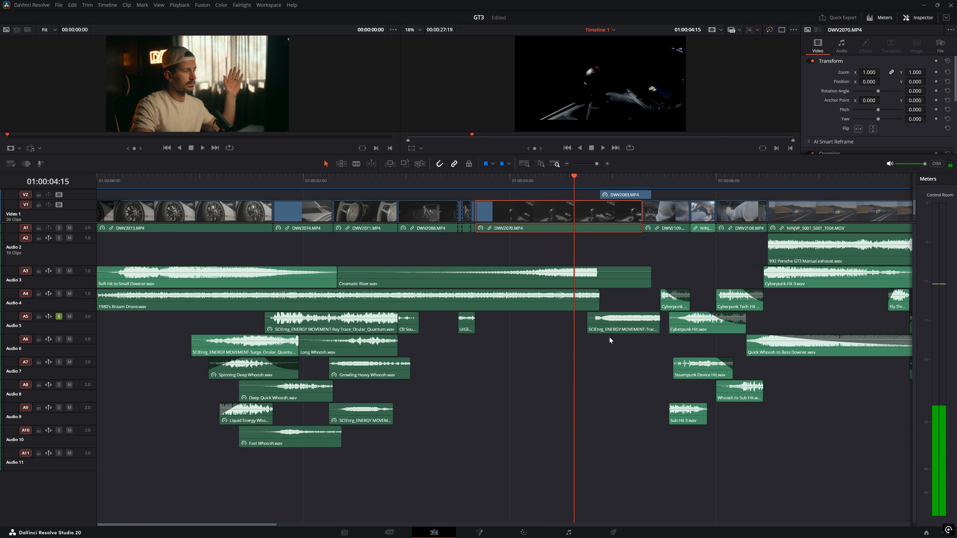
pyautogui.click(584, 178)
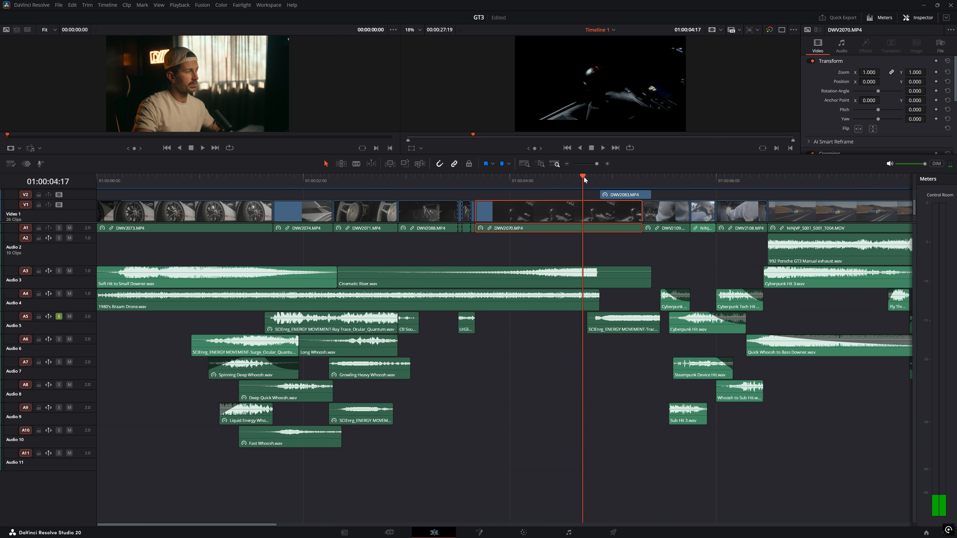
pyautogui.press('space')
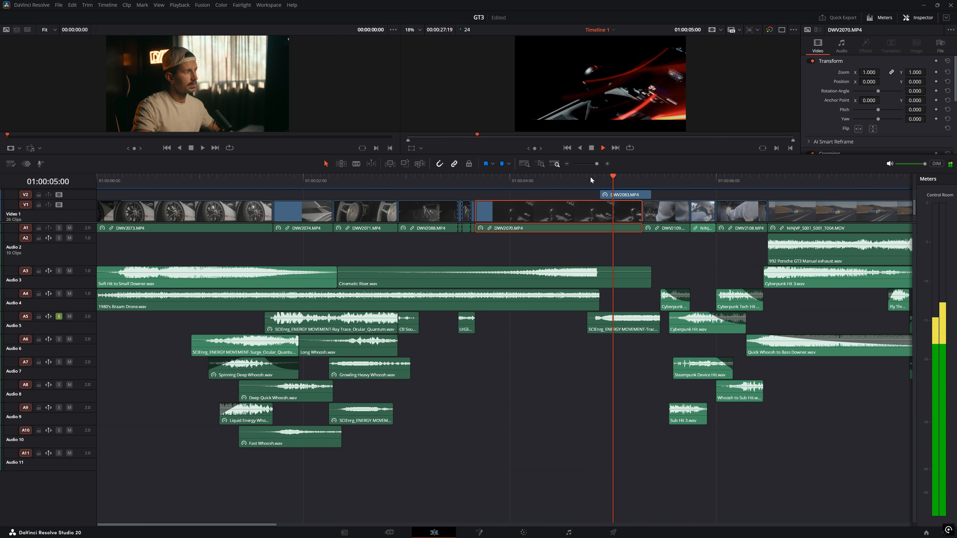
pyautogui.click(592, 178)
pyautogui.press('space')
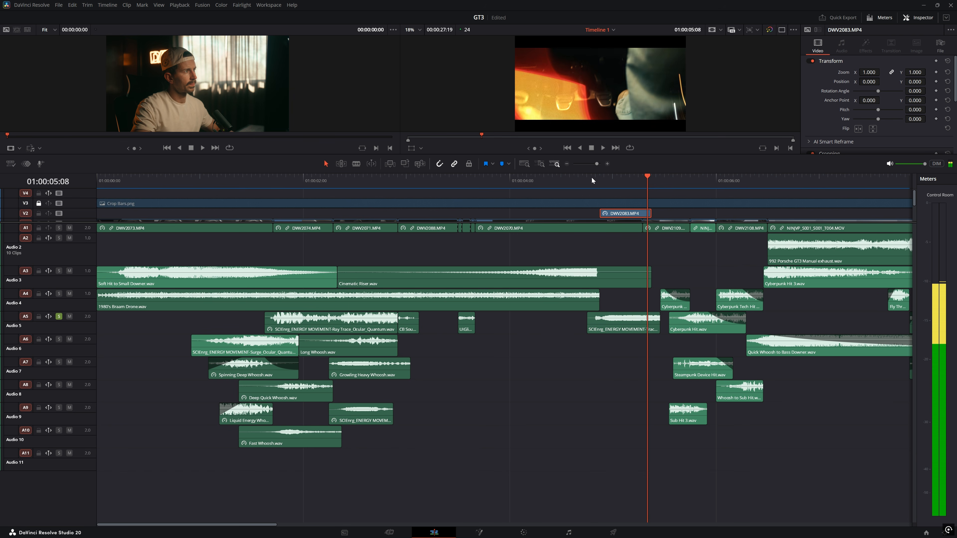
pyautogui.click(592, 178)
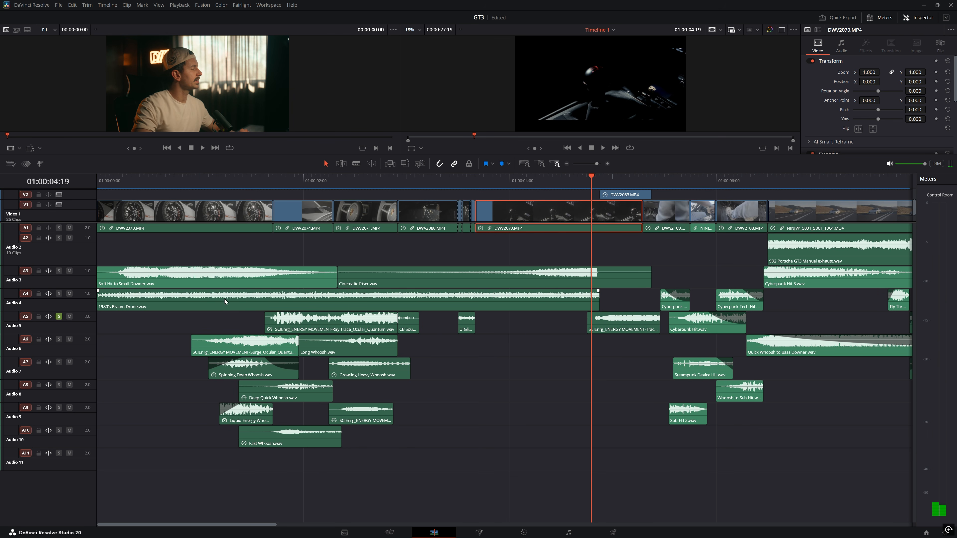
# Step: Solo Audio 3 instead of Audio 5 and audition the Cinematic Riser clip
pyautogui.click(527, 183)
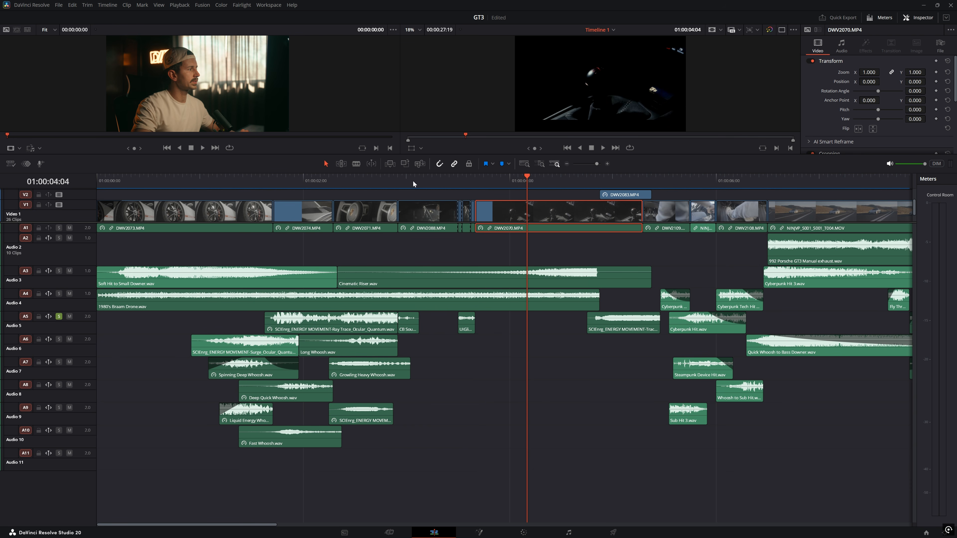
pyautogui.click(411, 181)
pyautogui.click(548, 279)
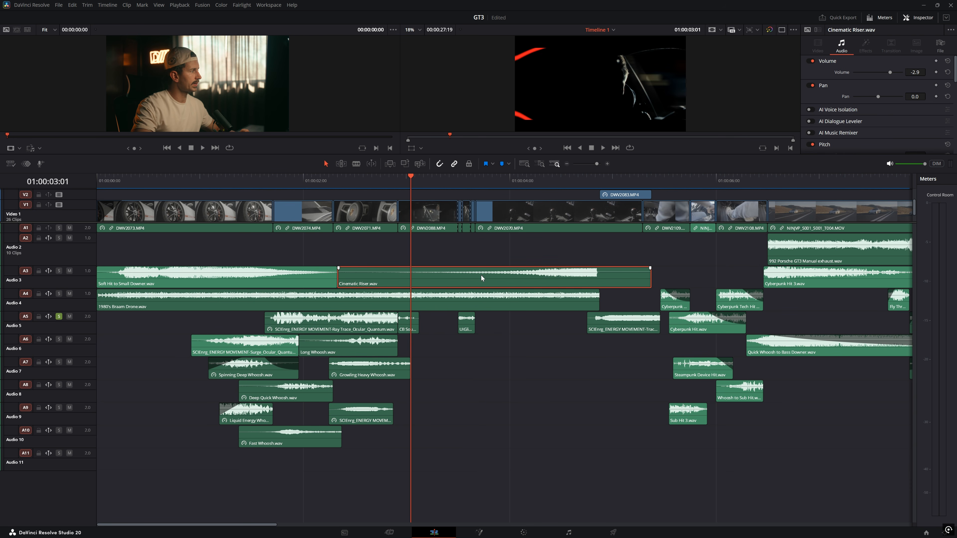
pyautogui.click(59, 317)
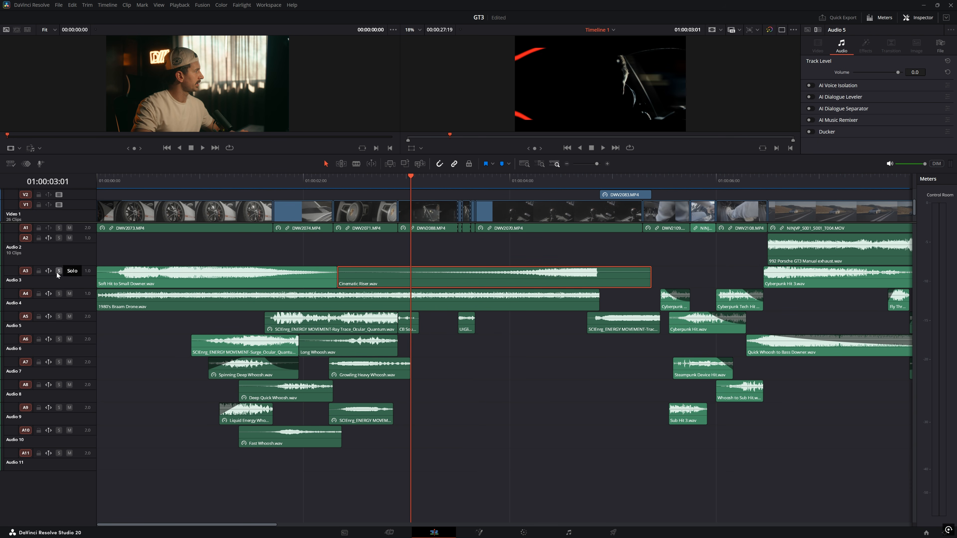
pyautogui.click(350, 181)
pyautogui.press('space')
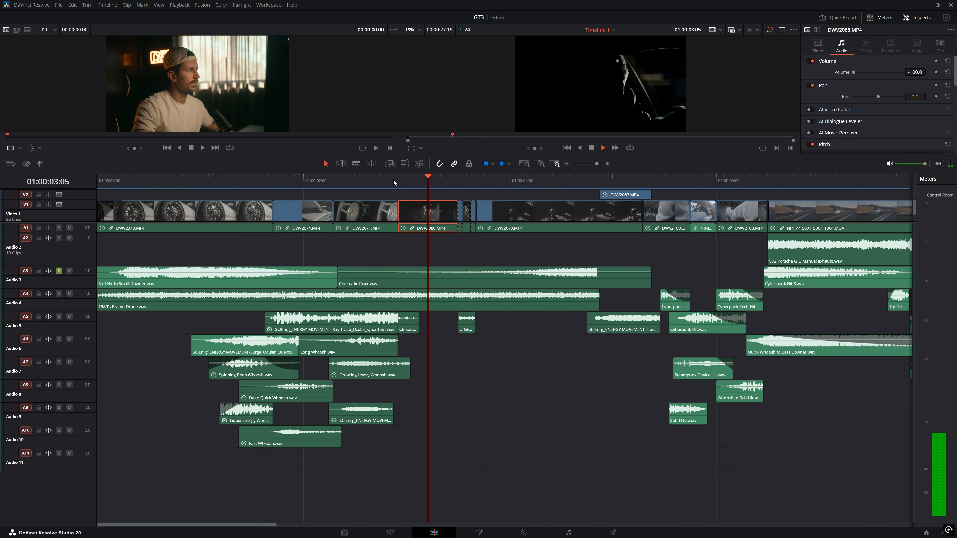
pyautogui.press('space')
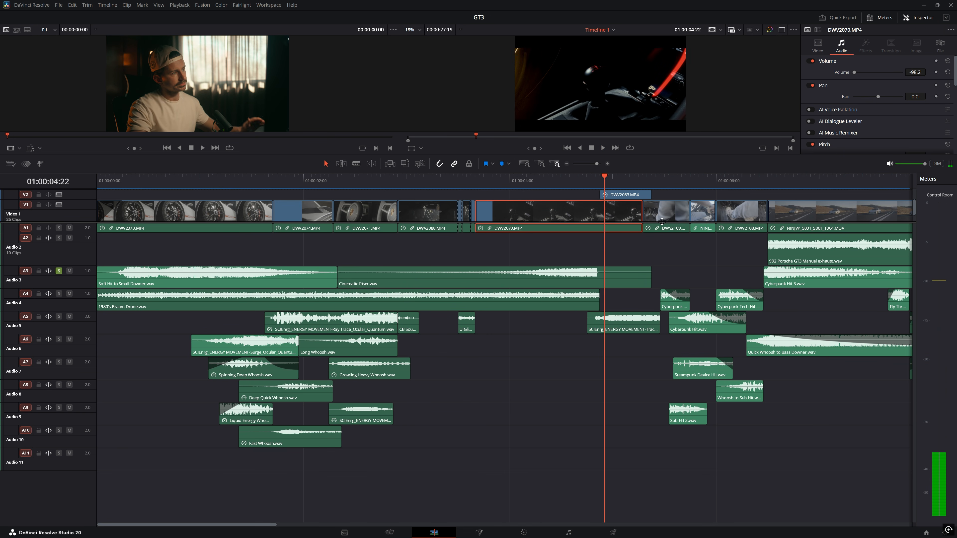
# Step: View the start of the NINJVP_S001_S001_T004 road shot at 01:00:06:12
pyautogui.hscroll(5, 550, 208)
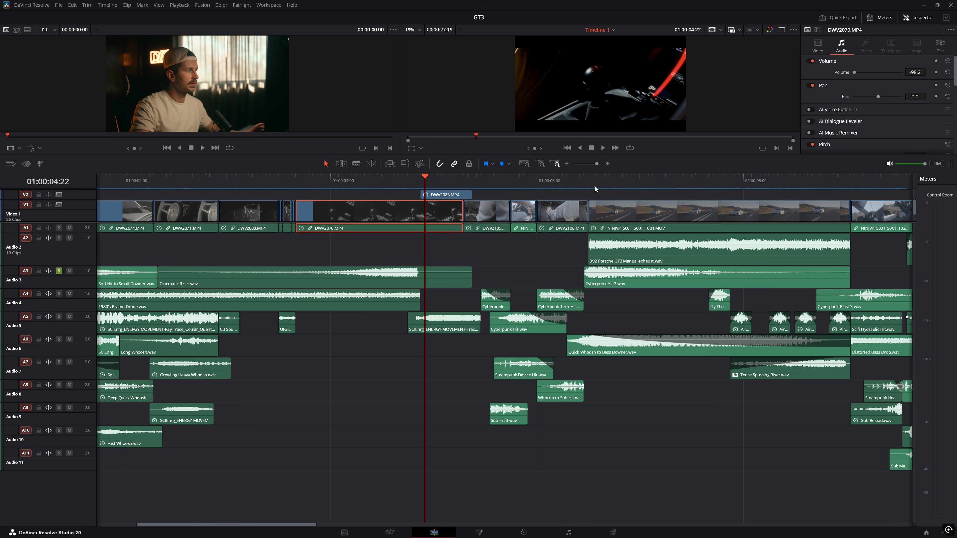
pyautogui.click(589, 188)
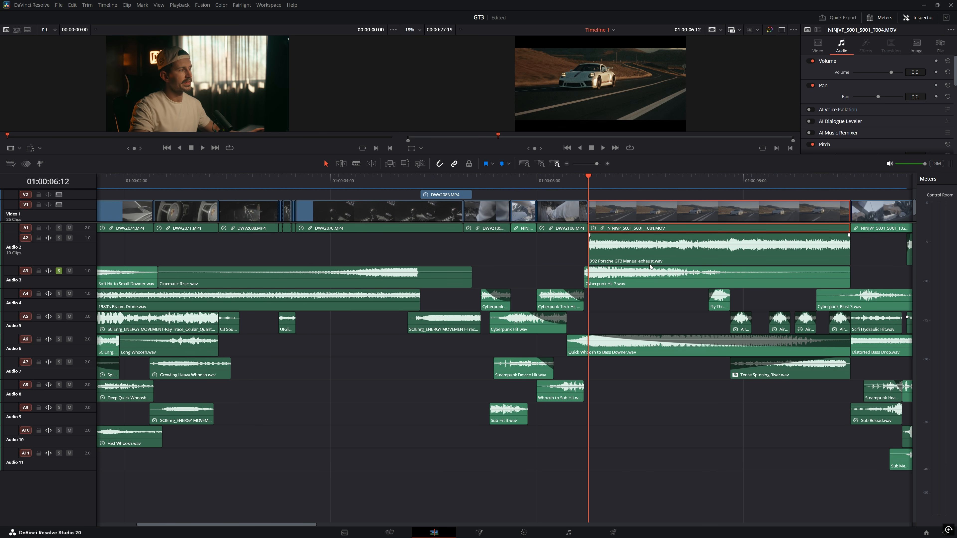
pyautogui.click(406, 185)
# Step: Turn off solo on Audio 3 and play the full sound mix from the beginning of the timeline
pyautogui.hscroll(-5, 403, 197)
pyautogui.click(144, 182)
pyautogui.click(58, 270)
pyautogui.press('Home')
pyautogui.press('space')
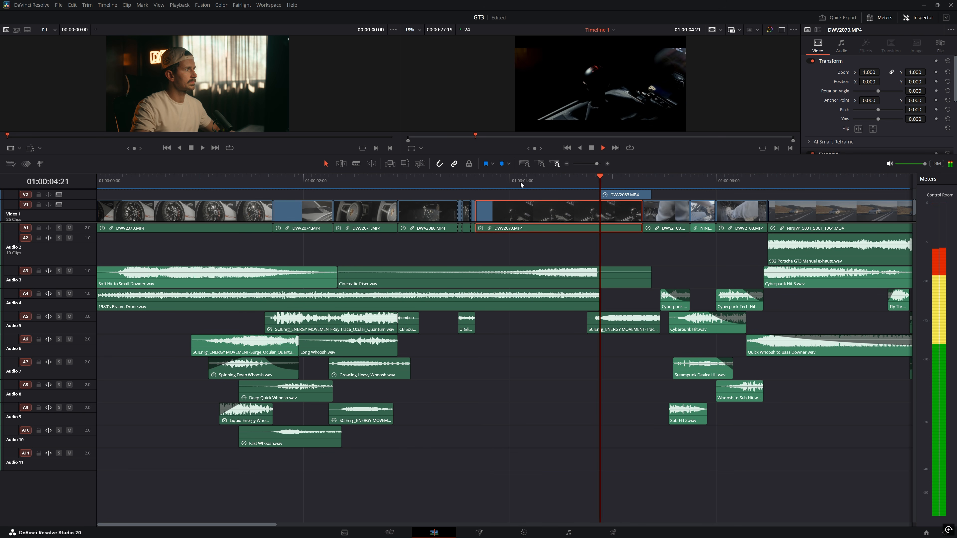
# Step: Check the transition around DWV2083 at 01:00:04:17, 01:00:04:21 and 01:00:05:08
pyautogui.click(582, 177)
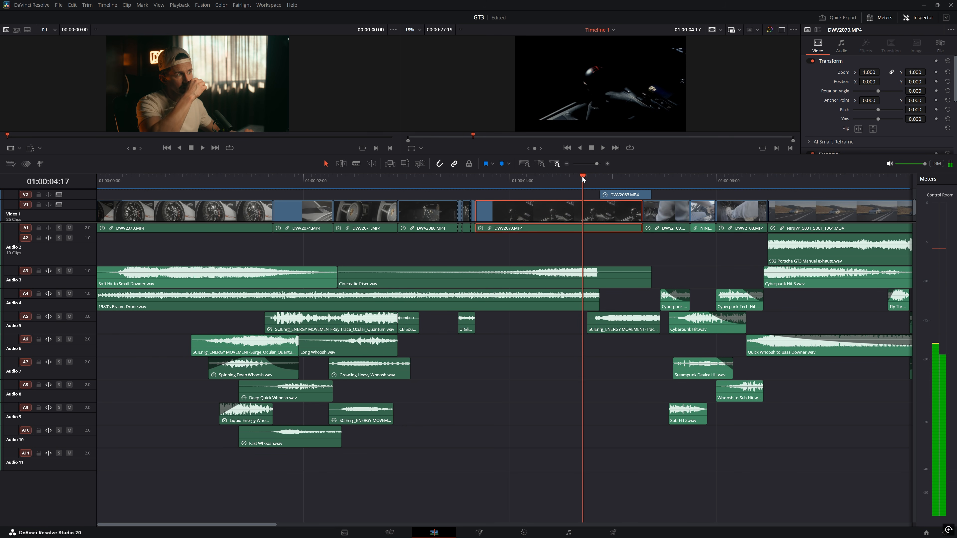
pyautogui.click(600, 177)
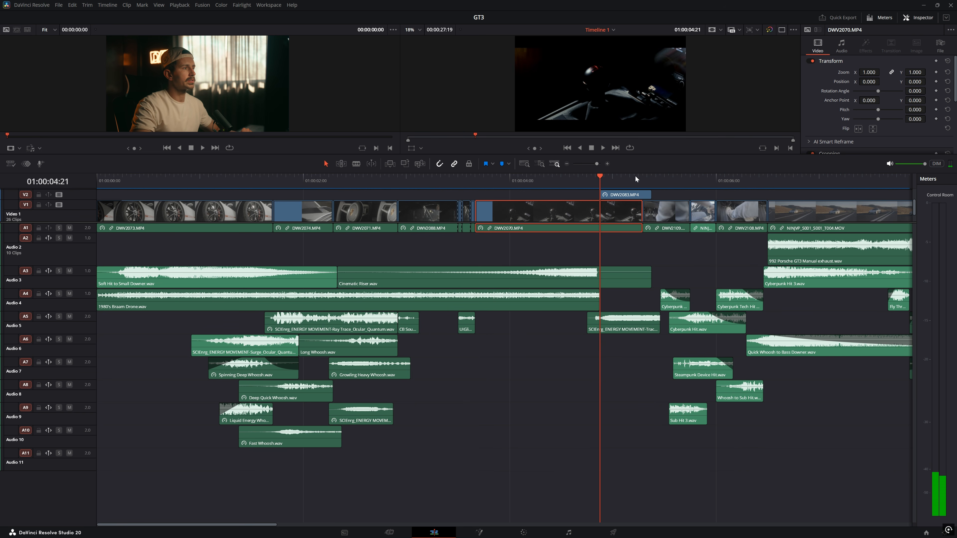
pyautogui.click(645, 176)
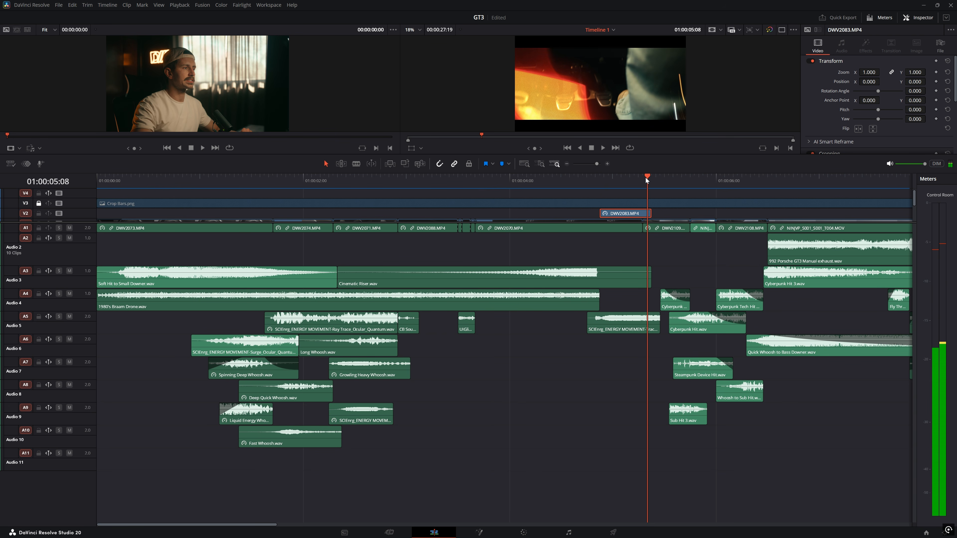
# Step: Examine the layered hit clips under DWV2109 and the following shots from 01:00:05:08
pyautogui.hscroll(5, 494, 267)
pyautogui.scroll(-2, 450, 216)
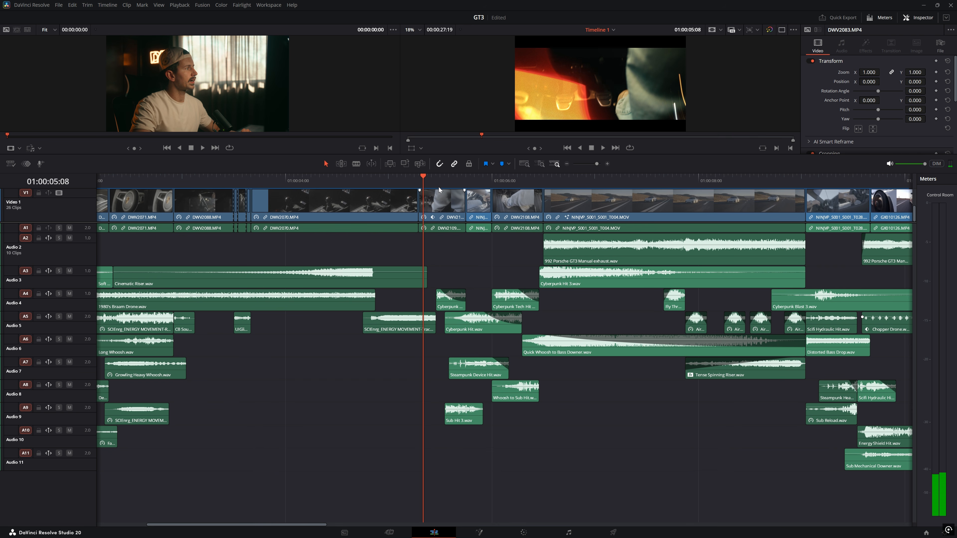
pyautogui.scroll(1, 425, 176)
pyautogui.moveTo(426, 175); pyautogui.dragTo(518, 175)
pyautogui.click(423, 183)
pyautogui.scroll(2, 421, 185)
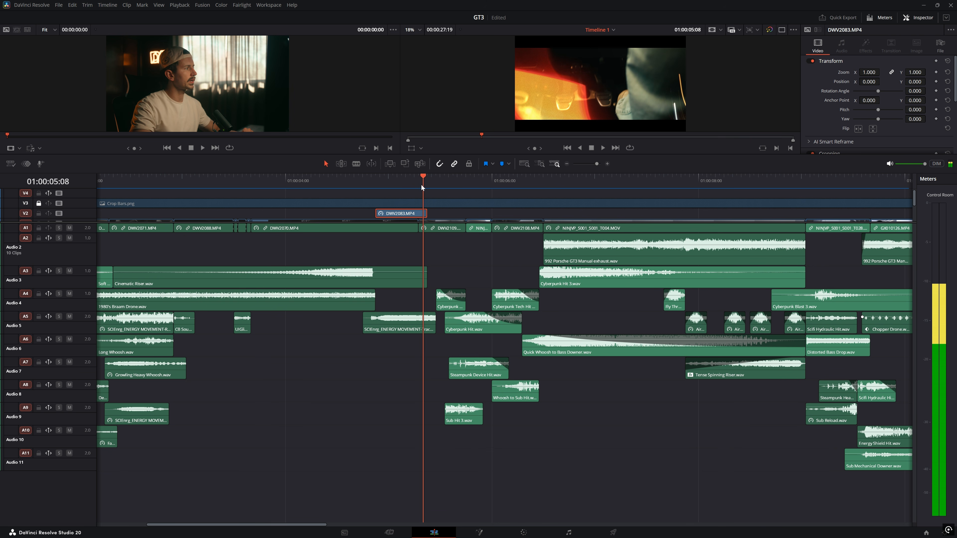
pyautogui.scroll(-2, 427, 186)
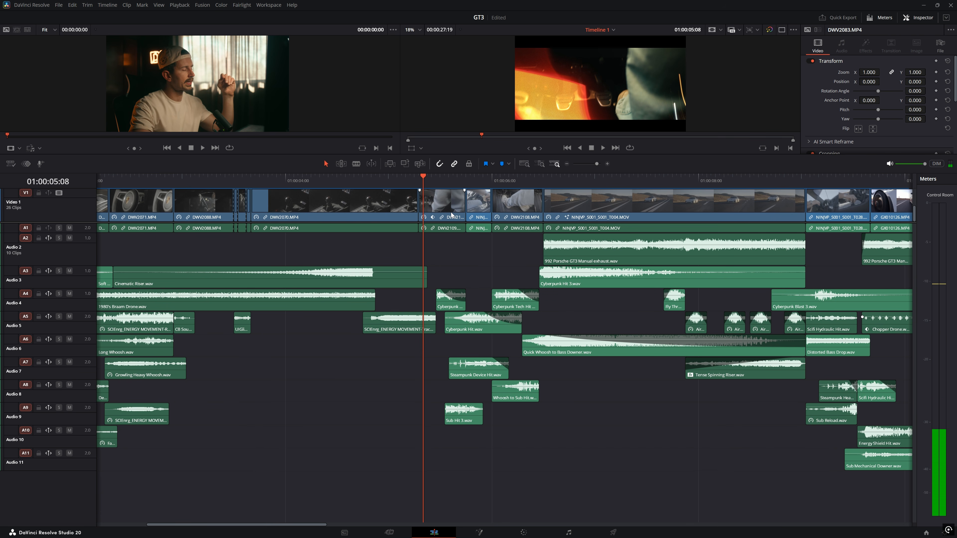
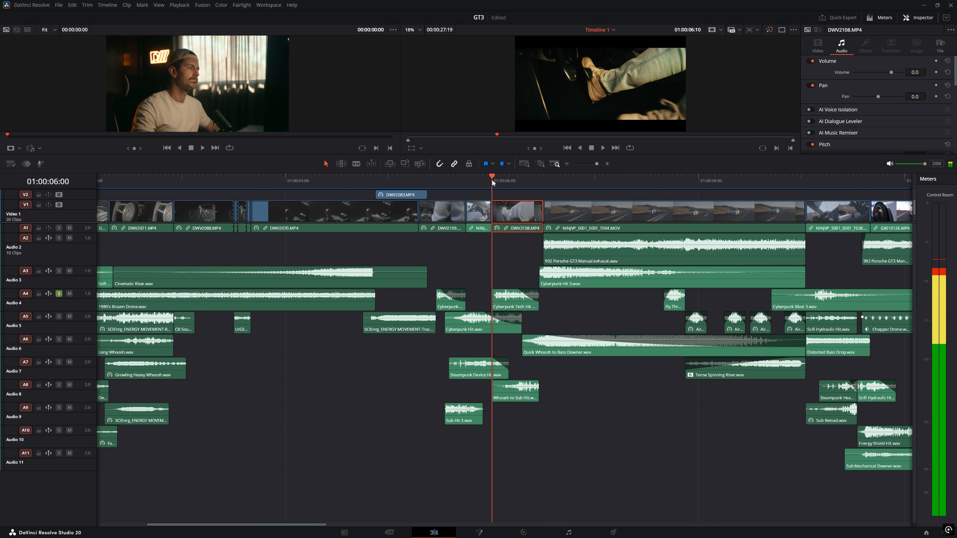
# Step: Audition Cyberpunk Tech Hit 2 on soloed Audio 4 from 01:00:06:00, then Whoosh to Sub Hit on soloed Audio 8 from 01:00:06:02
pyautogui.press('space')
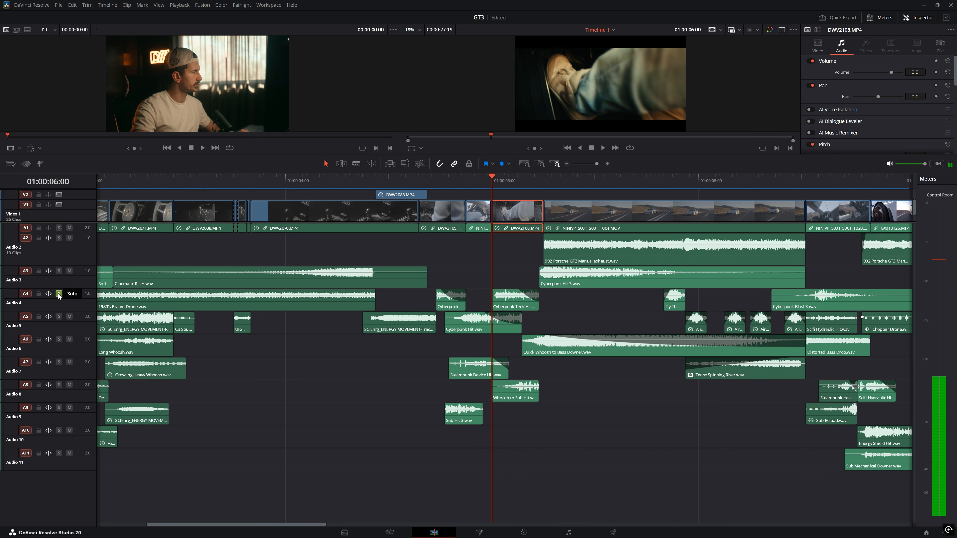
pyautogui.press('space')
pyautogui.click(499, 179)
pyautogui.click(499, 179)
pyautogui.click(499, 179)
pyautogui.click(499, 178)
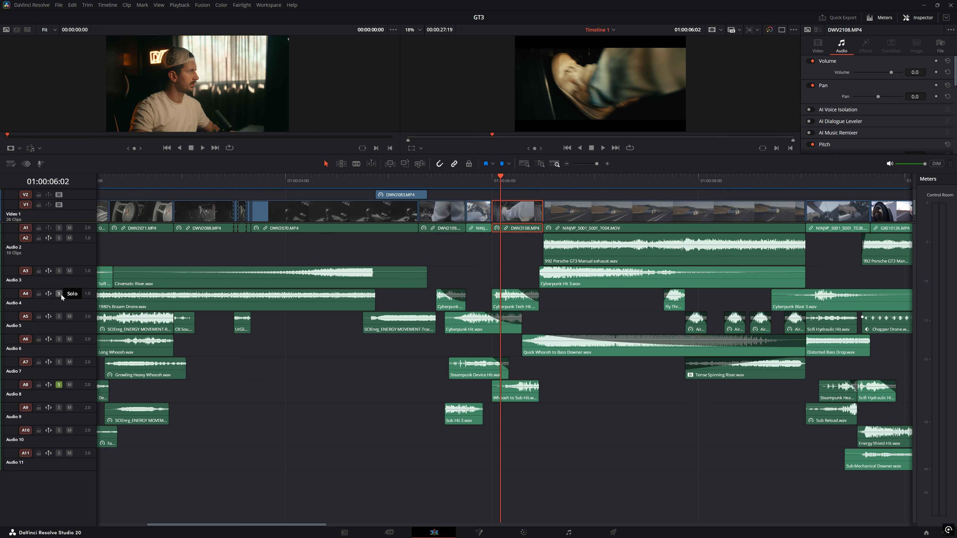
# Step: Play Cyberpunk Tech Hit 2 and Whoosh to Sub Hit together repeatedly from about 01:00:06:00 with Audio 4 and Audio 8 soloed
pyautogui.press('space')
pyautogui.click(494, 180)
pyautogui.click(494, 180)
pyautogui.click(495, 179)
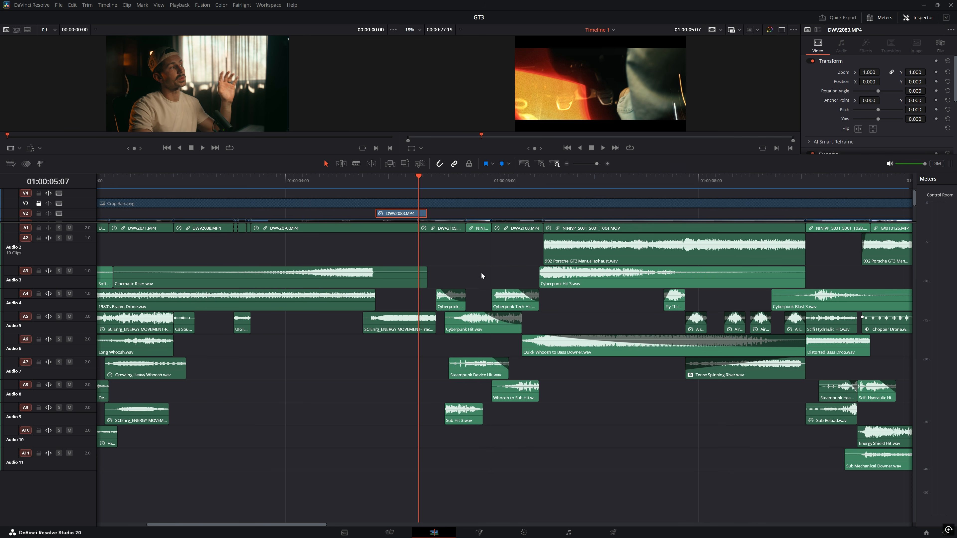
# Step: Play the full mix without any solo from the start of DWV2109 through the hits under DWV2108
pyautogui.click(428, 182)
pyautogui.press('space')
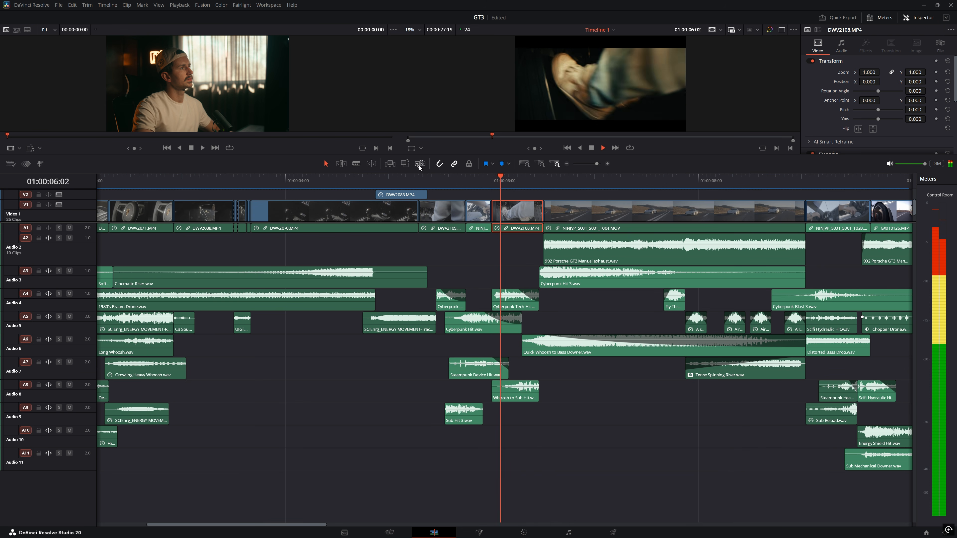
pyautogui.press('space')
# Step: Compare the start of Cyberpunk Hit 3 at 01:00:06:11 with the road shot cut at 01:00:06:12, then play across the cut
pyautogui.moveTo(532, 181); pyautogui.dragTo(543, 179)
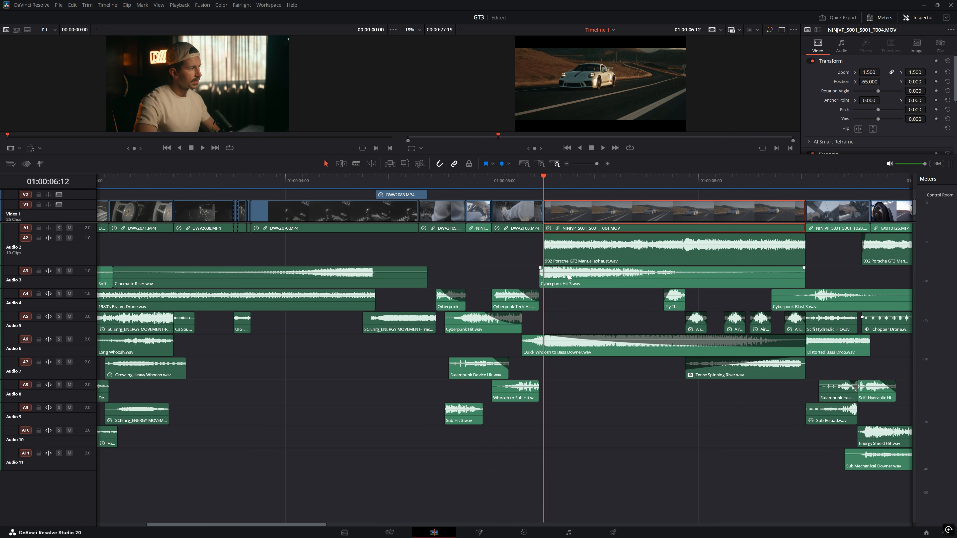
pyautogui.scroll(5, 560, 286)
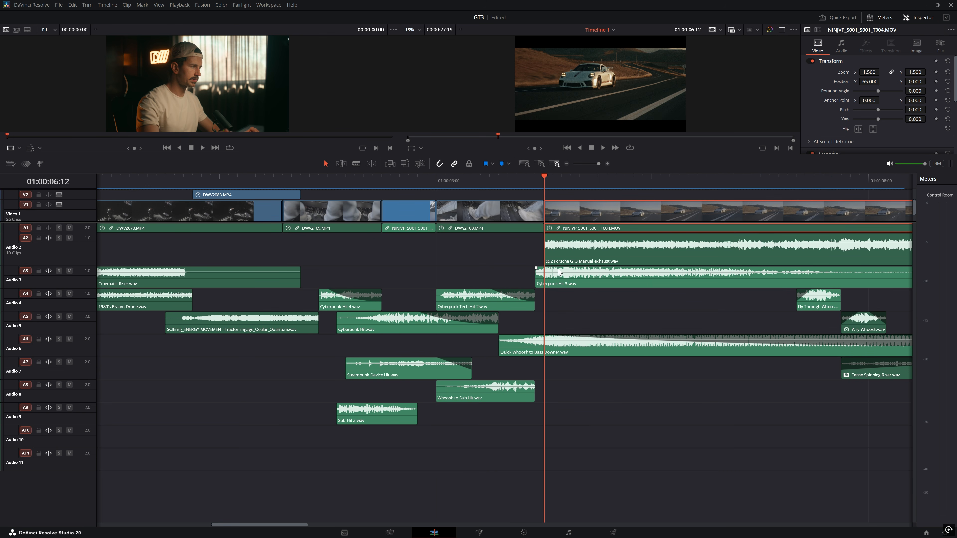
pyautogui.press('Left')
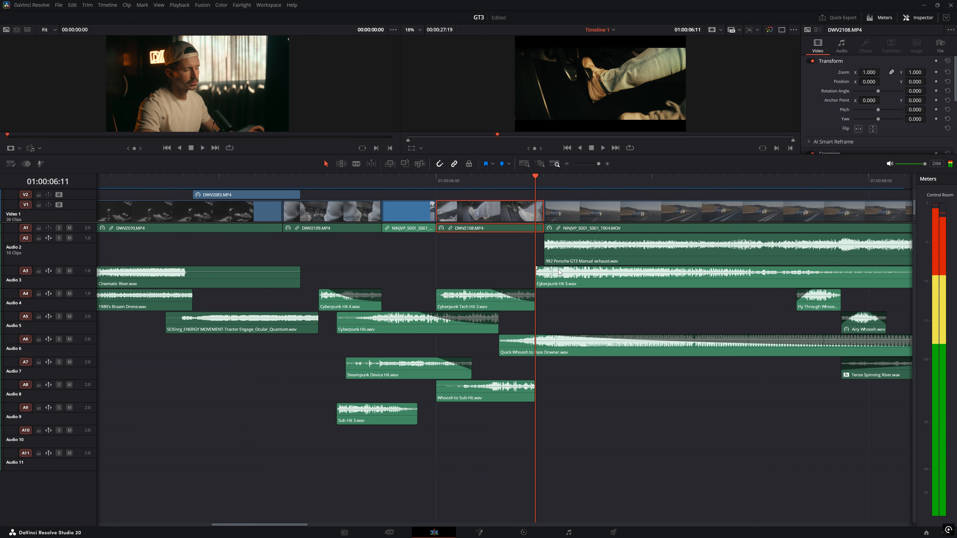
pyautogui.press('Right')
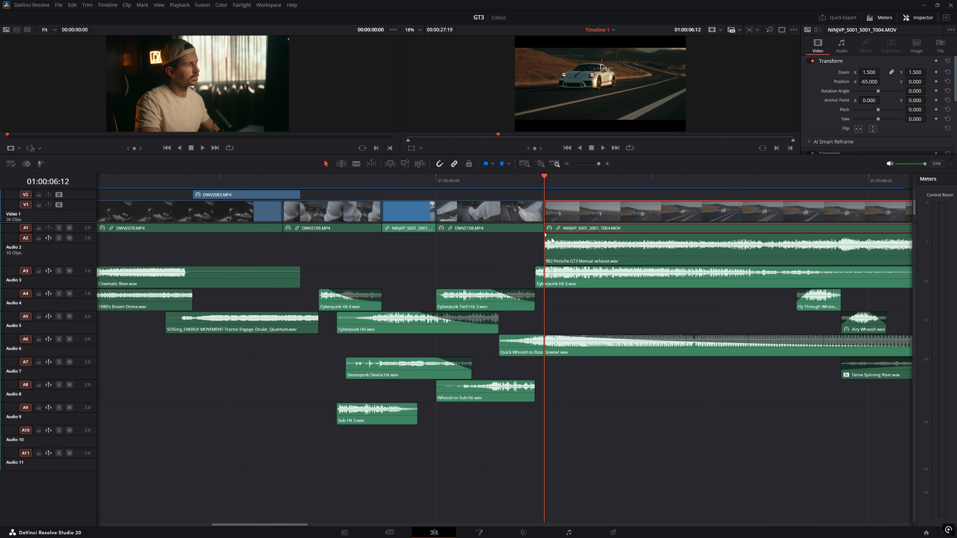
pyautogui.click(509, 184)
pyautogui.press('space')
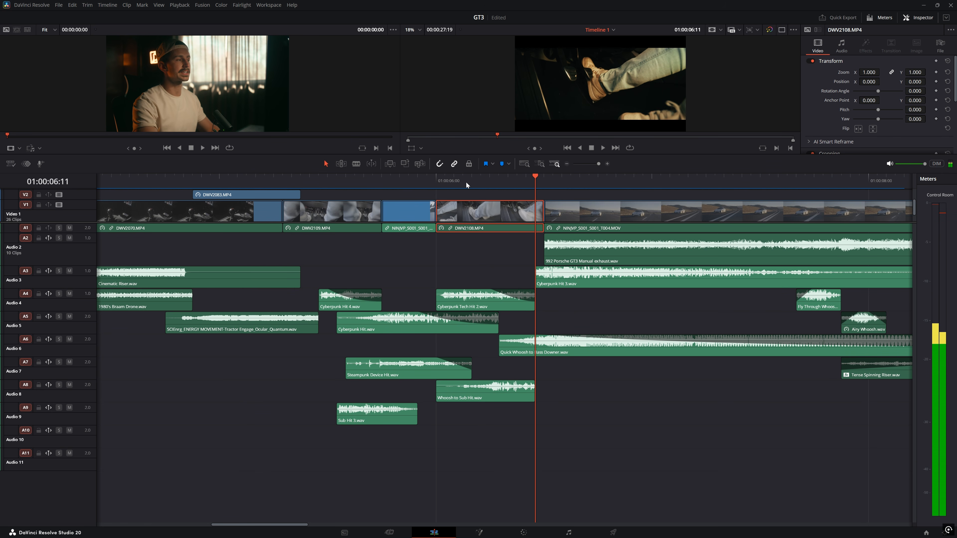
# Step: Try to align the start of Cyberpunk Hit 3 on Audio 3 with the road shot cut at 01:00:06:12
pyautogui.press('space')
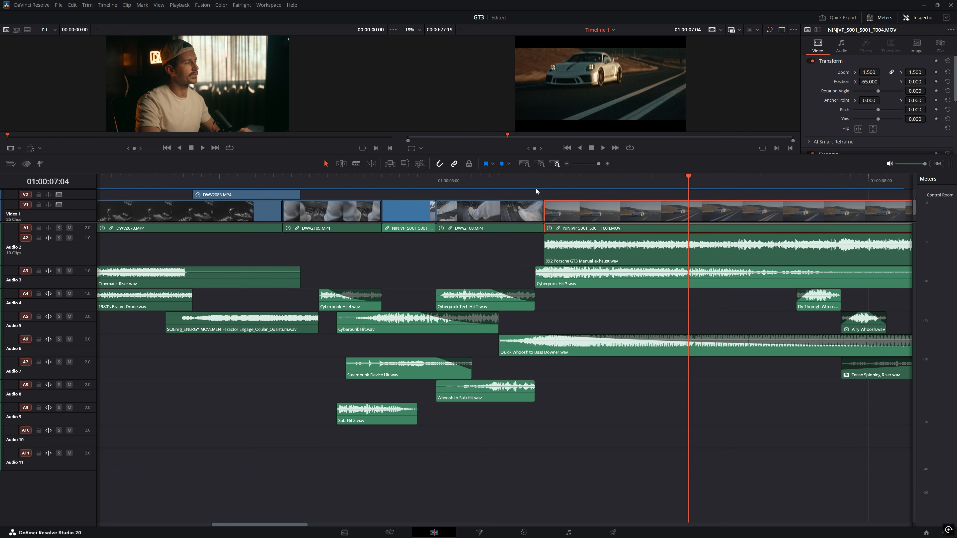
pyautogui.moveTo(548, 280); pyautogui.dragTo(557, 280)
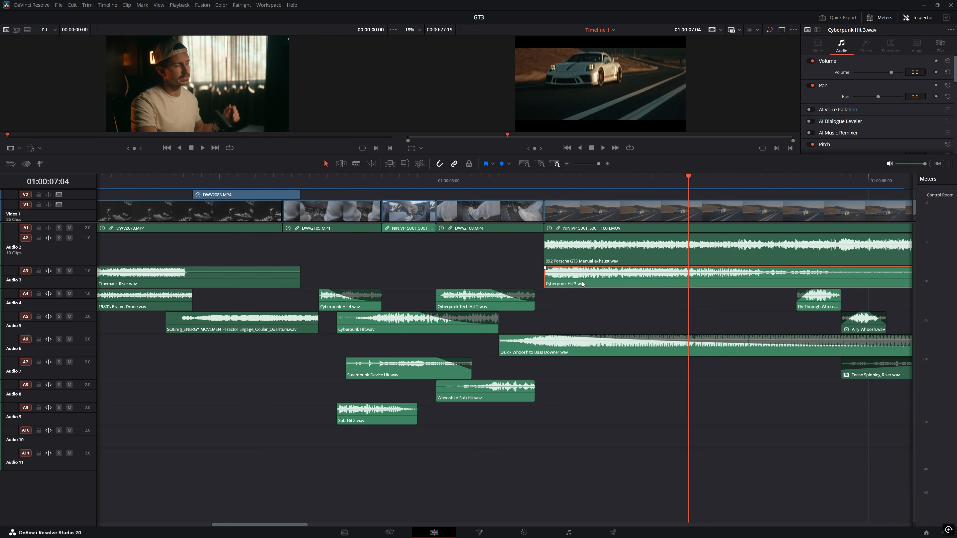
pyautogui.click(534, 179)
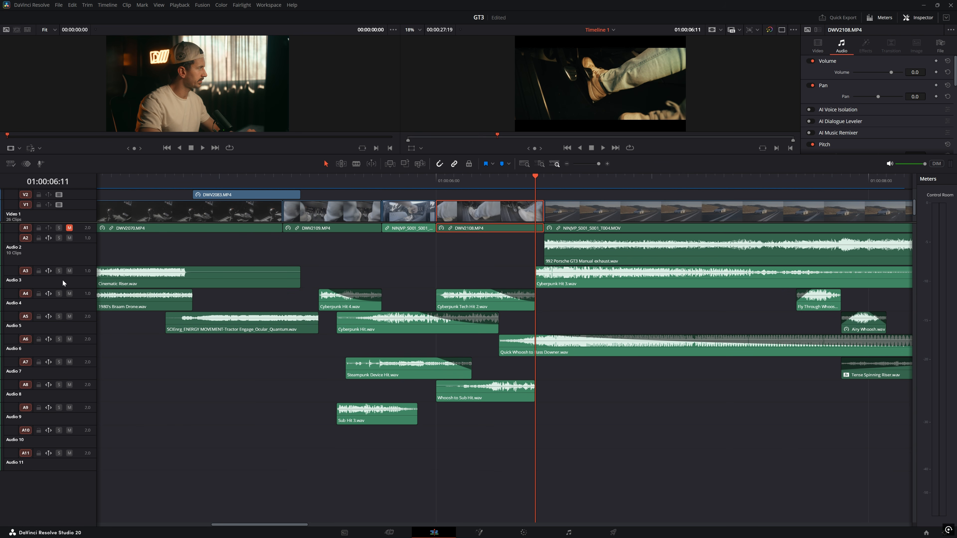
# Step: Audition Cyberpunk Hit 3 on soloed Audio 3 from about 01:00:06:09 across the cut to the road shot
pyautogui.click(577, 232)
pyautogui.click(516, 178)
pyautogui.press('space')
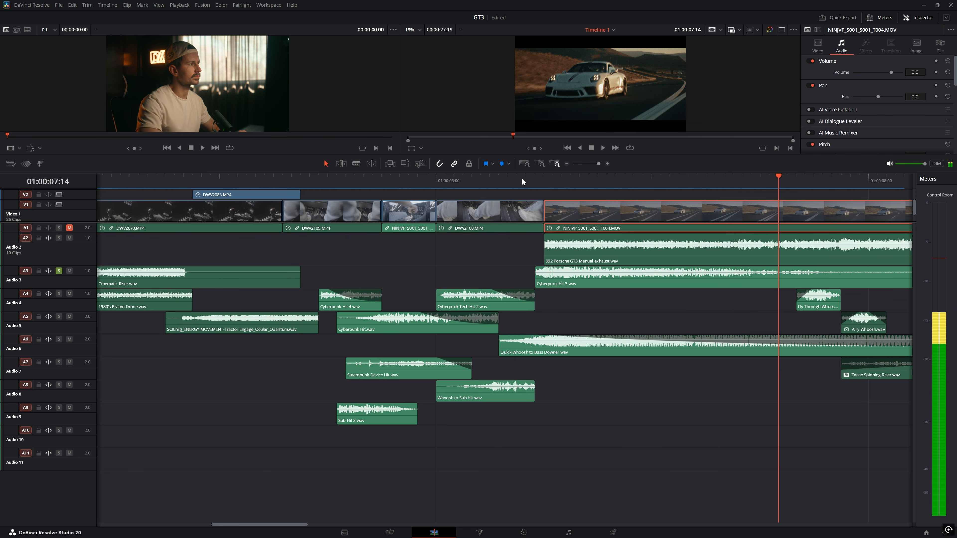
# Step: Audition Quick Whoosh to Bass Downer on soloed Audio 6 from 01:00:06:09
pyautogui.click(526, 178)
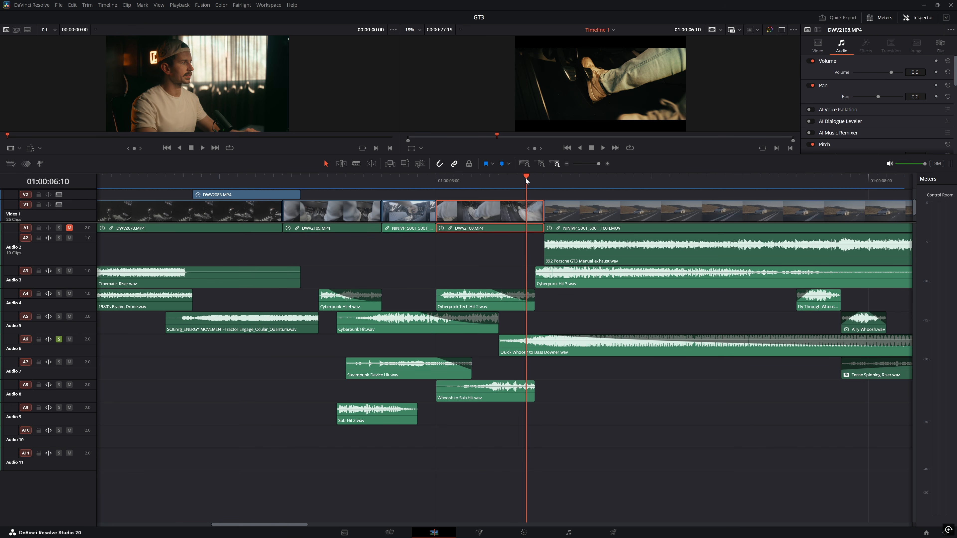
pyautogui.click(517, 178)
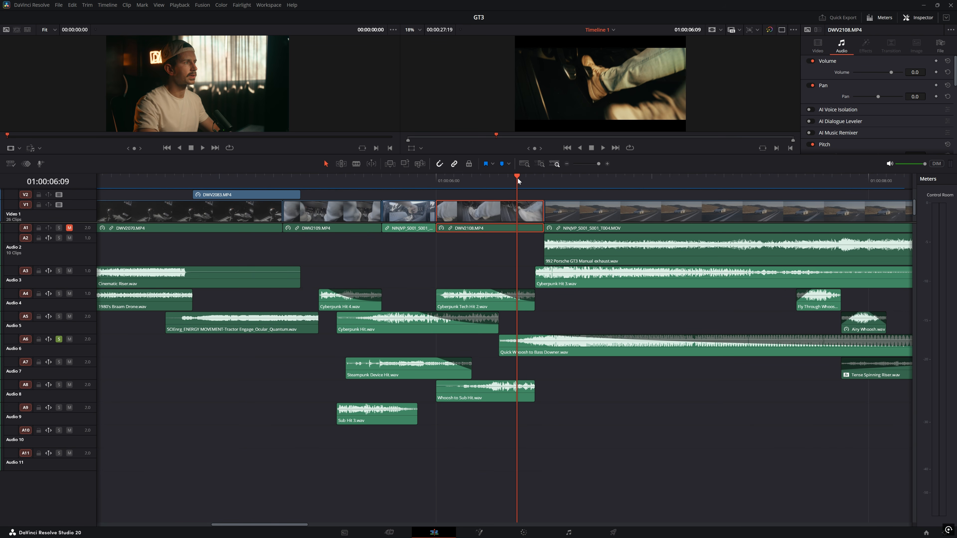
pyautogui.press('space')
pyautogui.click(518, 181)
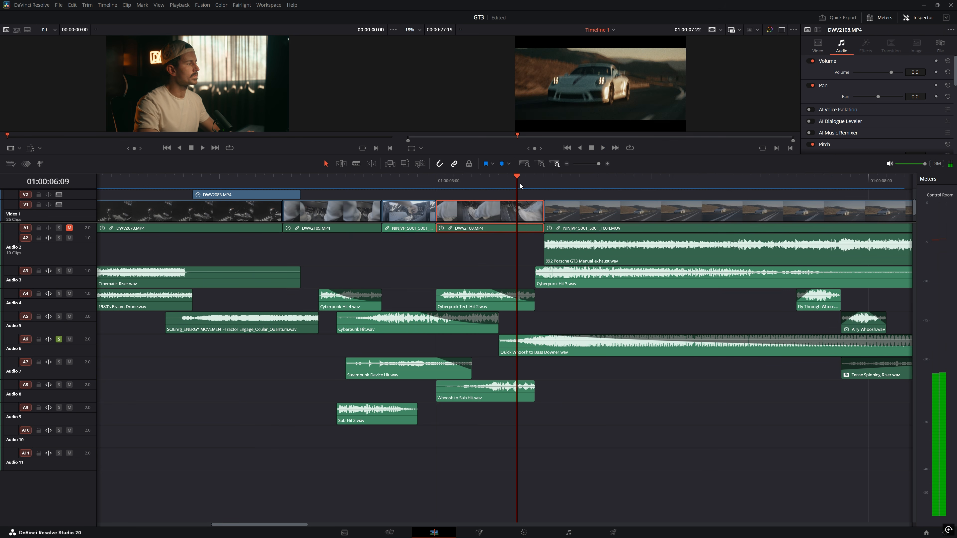
# Step: Remove the Audio 6 solo and play the road shot NINJVP_S001_S001_T004 from 01:00:07:14
pyautogui.hscroll(5, 539, 318)
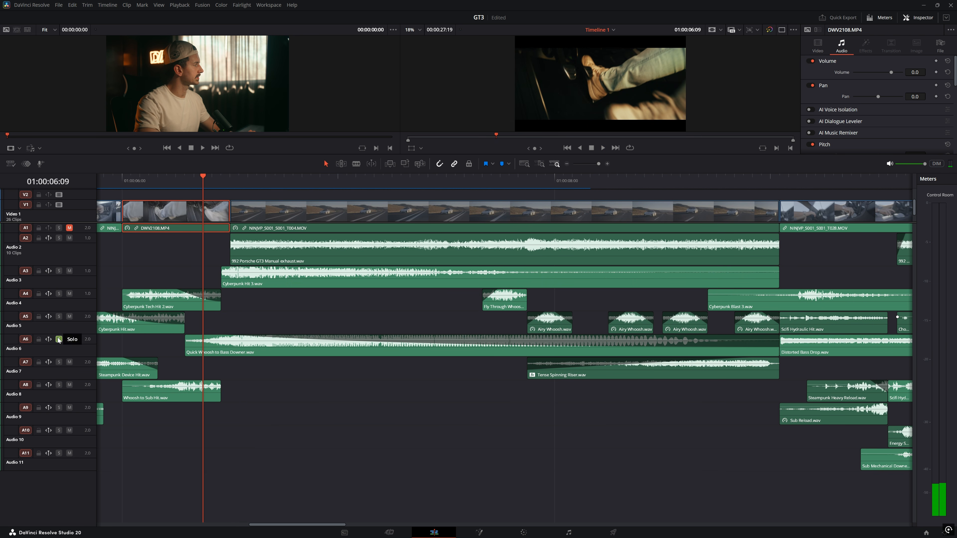
pyautogui.moveTo(221, 175); pyautogui.dragTo(465, 180)
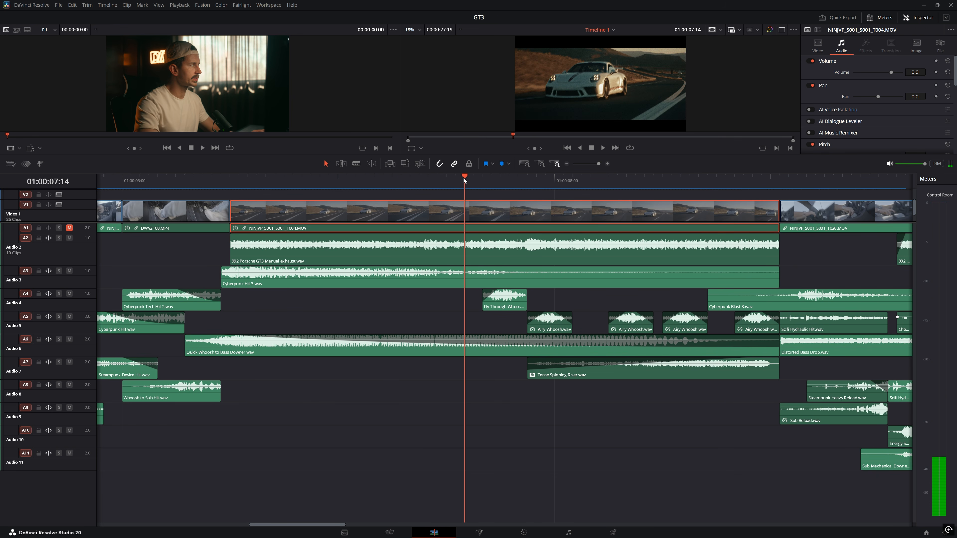
pyautogui.press('space')
pyautogui.press('space')
pyautogui.moveTo(449, 179)
pyautogui.mouseDown()
pyautogui.moveTo(627, 183)
pyautogui.moveTo(441, 178)
pyautogui.mouseUp()
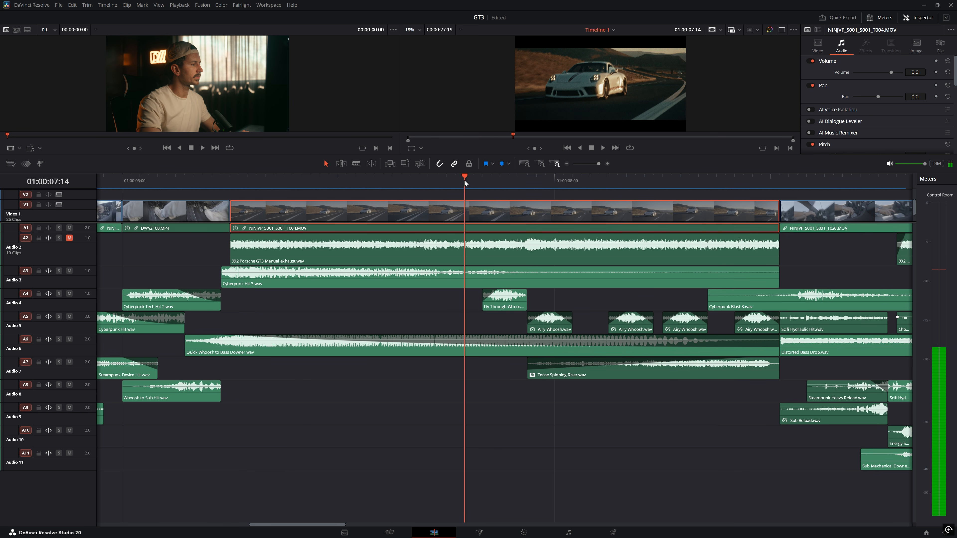
# Step: Audition the Fly Through Whoosh clip on soloed Audio 4 from 01:00:07:14 with Audio 2 muted
pyautogui.moveTo(475, 180)
pyautogui.mouseDown()
pyautogui.moveTo(500, 183)
pyautogui.moveTo(465, 182)
pyautogui.mouseUp()
pyautogui.press('space')
pyautogui.press('space')
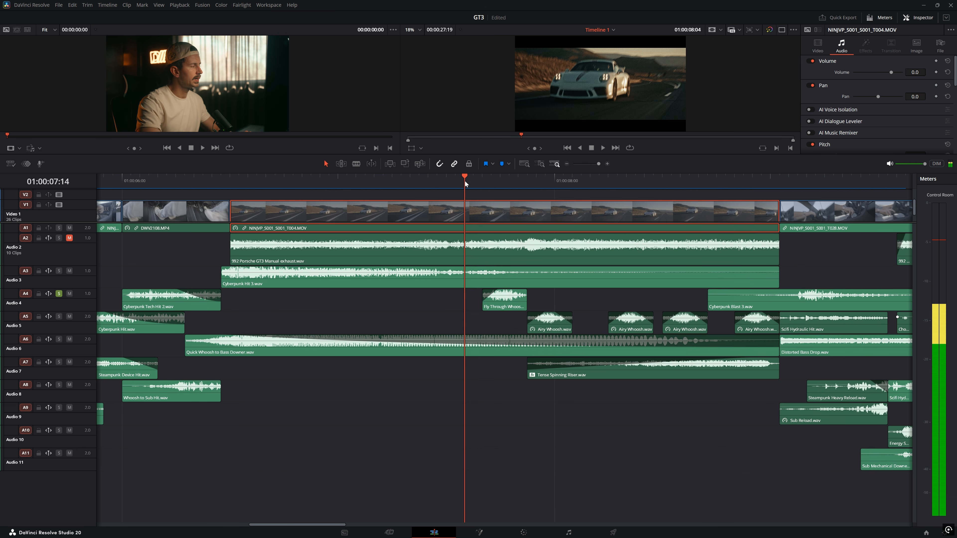
# Step: Solo Audio 5, go to 01:00:07:21 and examine the pitch settings of the Airy Whoosh clips
pyautogui.moveTo(522, 182); pyautogui.dragTo(527, 204)
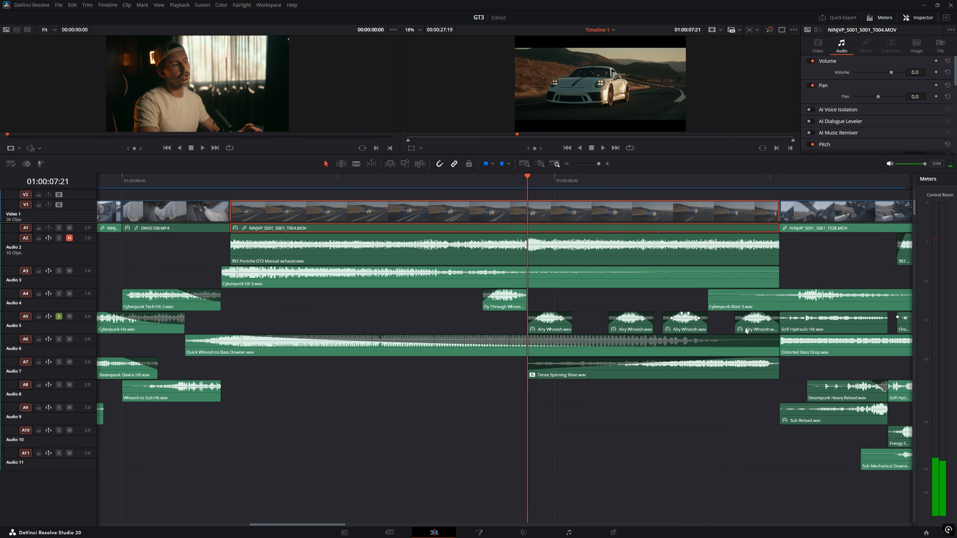
pyautogui.click(547, 326)
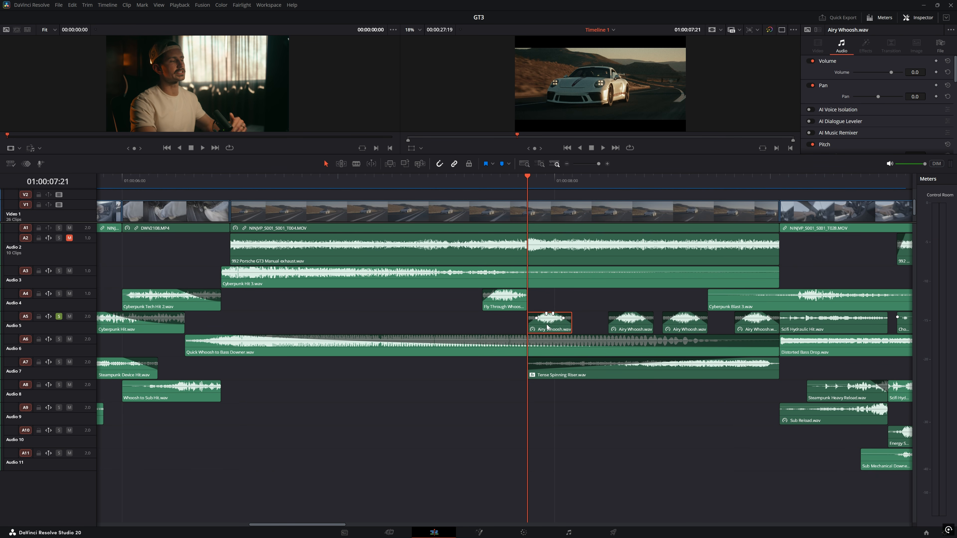
pyautogui.scroll(-3, 859, 147)
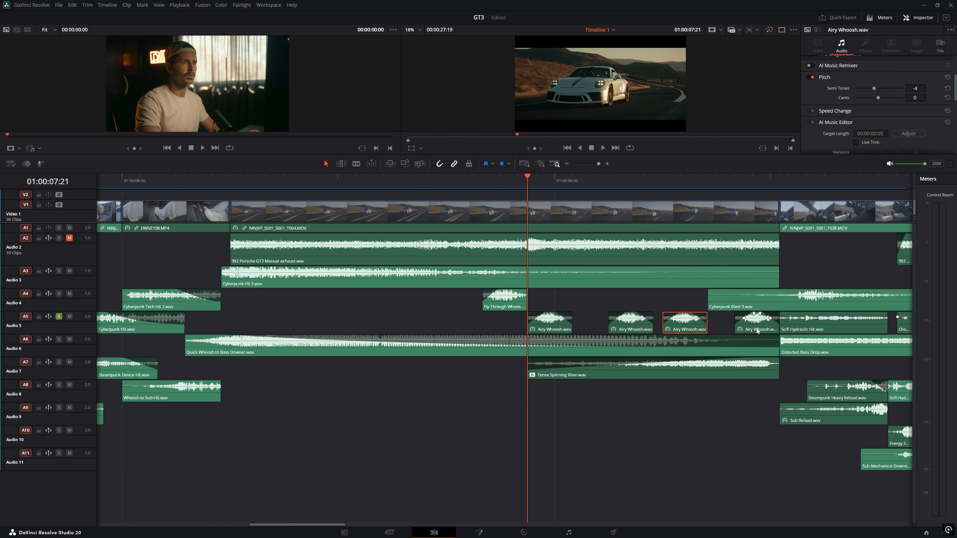
# Step: Play the Fly Through Whoosh and Airy Whoosh clips together from 01:00:07:14 with Audio 4 and Audio 5 soloed
pyautogui.click(509, 183)
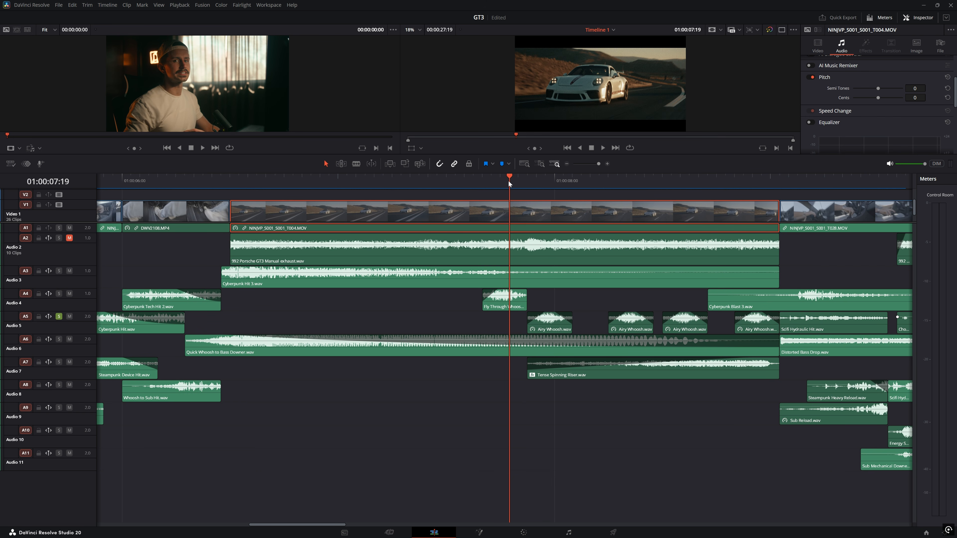
pyautogui.moveTo(508, 180); pyautogui.dragTo(491, 181)
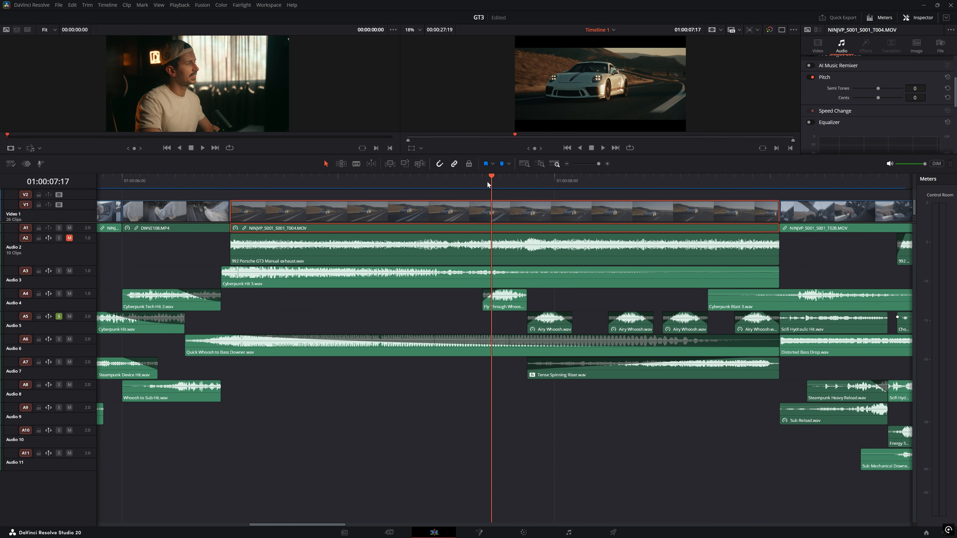
pyautogui.click(464, 185)
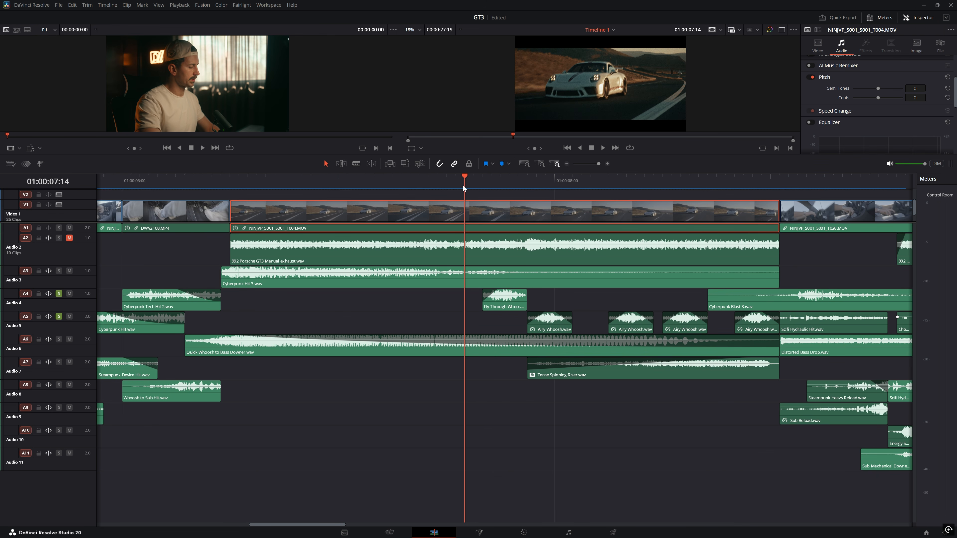
pyautogui.press('space')
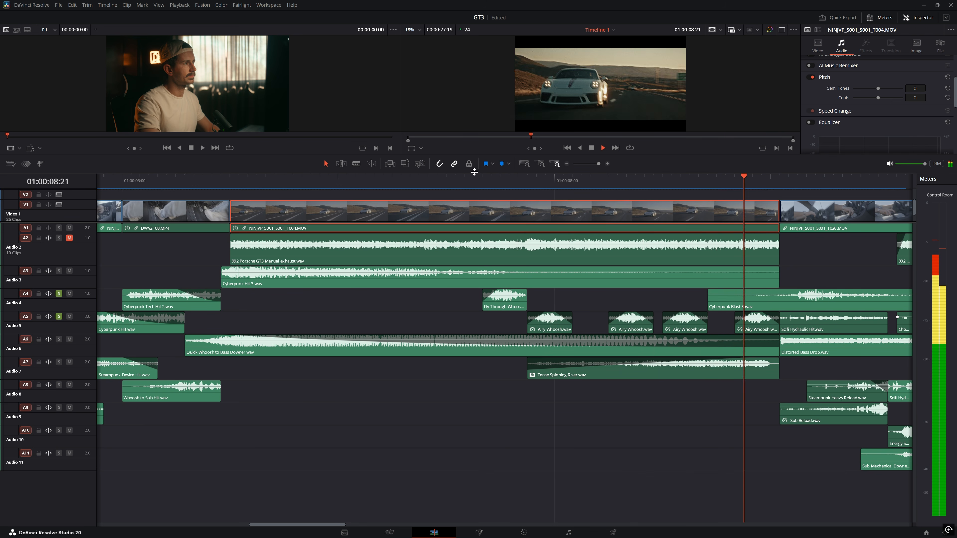
pyautogui.press('space')
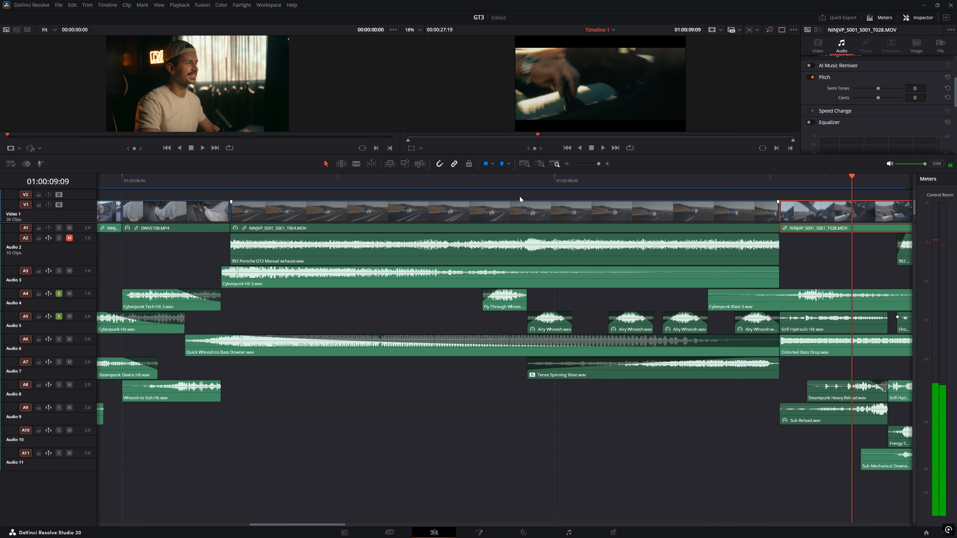
# Step: Audition Tense Spinning Riser on soloed Audio 7 from 01:00:07:16
pyautogui.click(483, 186)
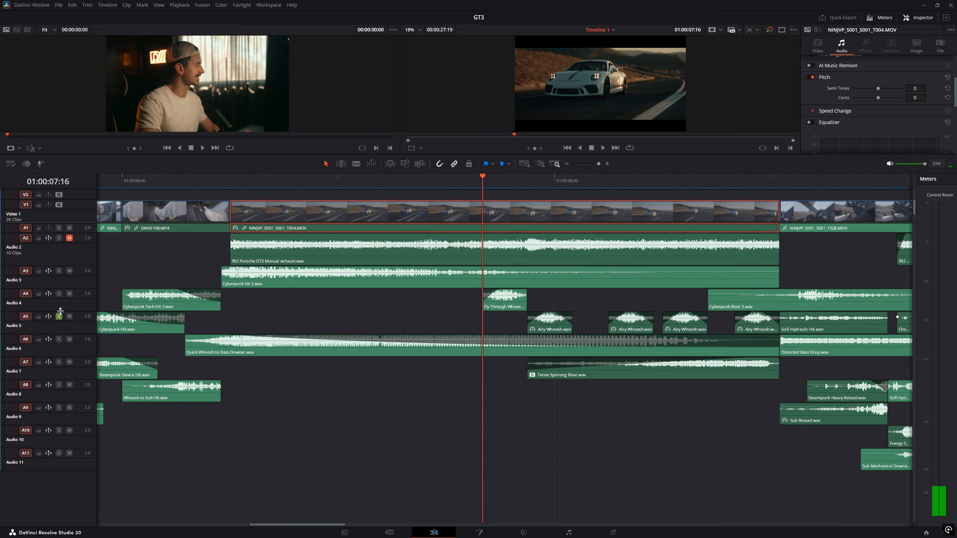
pyautogui.hotkey('ctrl', 's')
pyautogui.click(58, 361)
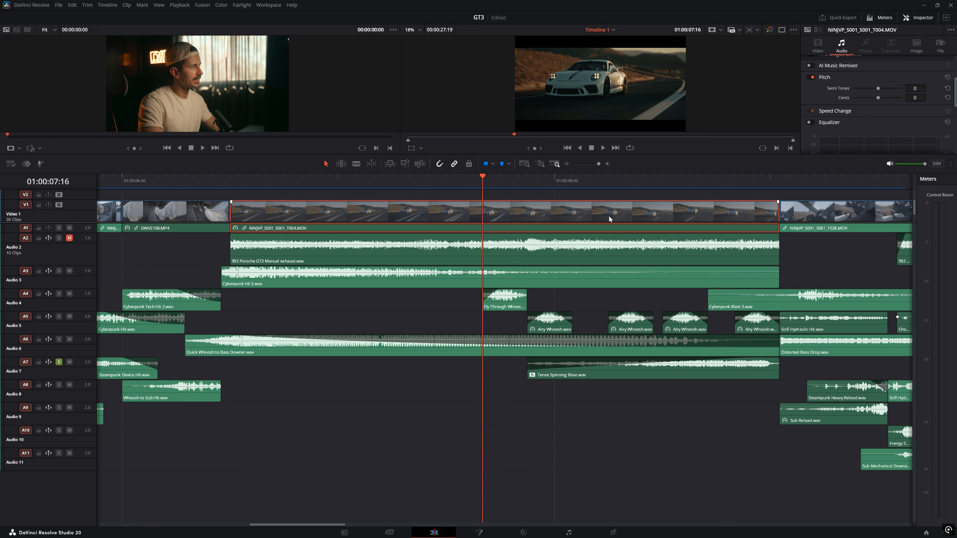
pyautogui.press('space')
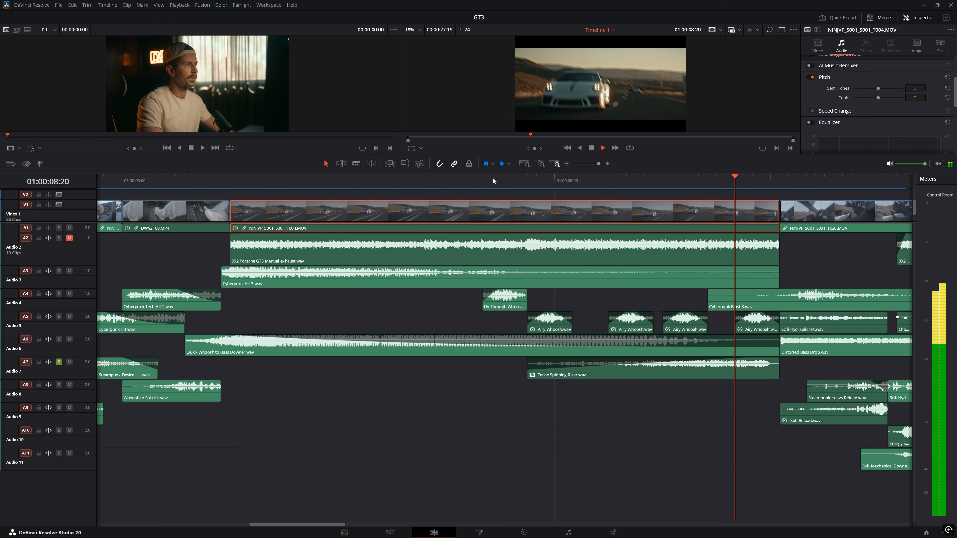
pyautogui.press('space')
# Step: Solo Audio 3 through Audio 7 together and play from the start of Quick Whoosh to Bass Downer through the road shot
pyautogui.click(59, 339)
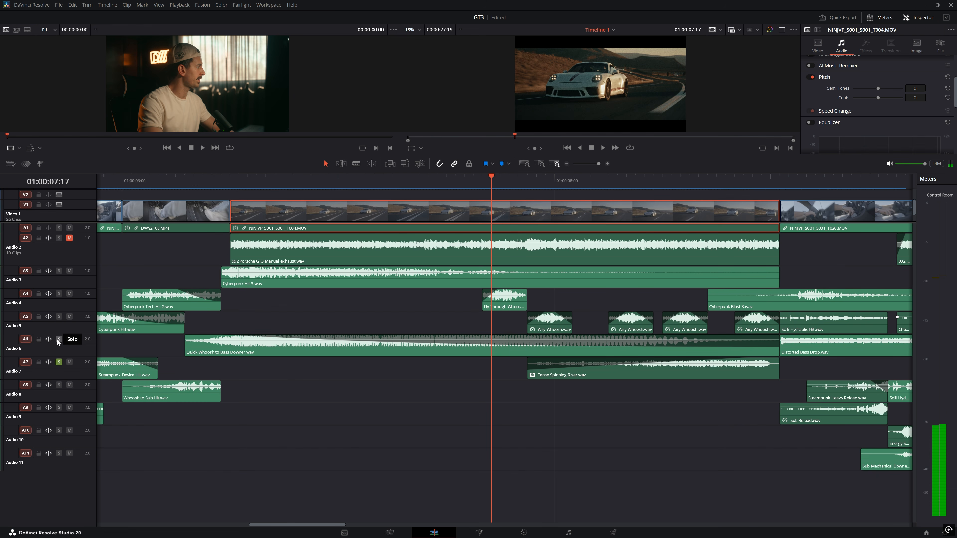
pyautogui.click(59, 317)
pyautogui.click(59, 294)
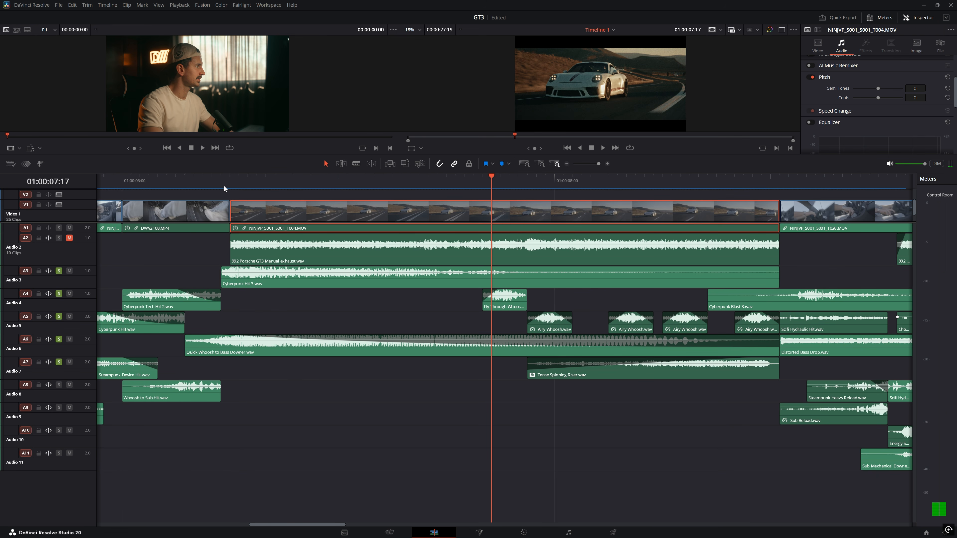
pyautogui.click(185, 178)
pyautogui.press('space')
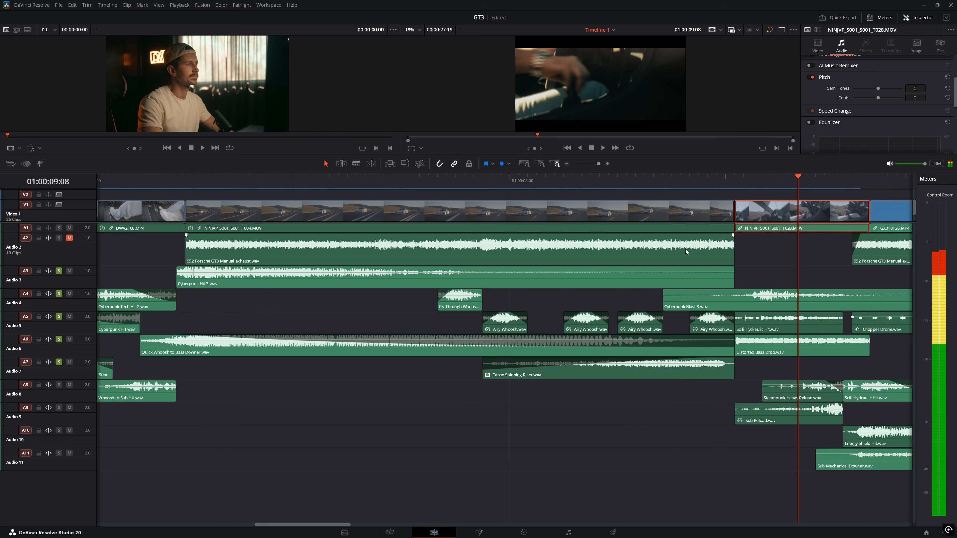
# Step: Audition Distorted Bass Drop with only Audio 6 soloed, from the cut at 01:00:09:01
pyautogui.click(467, 178)
pyautogui.click(59, 362)
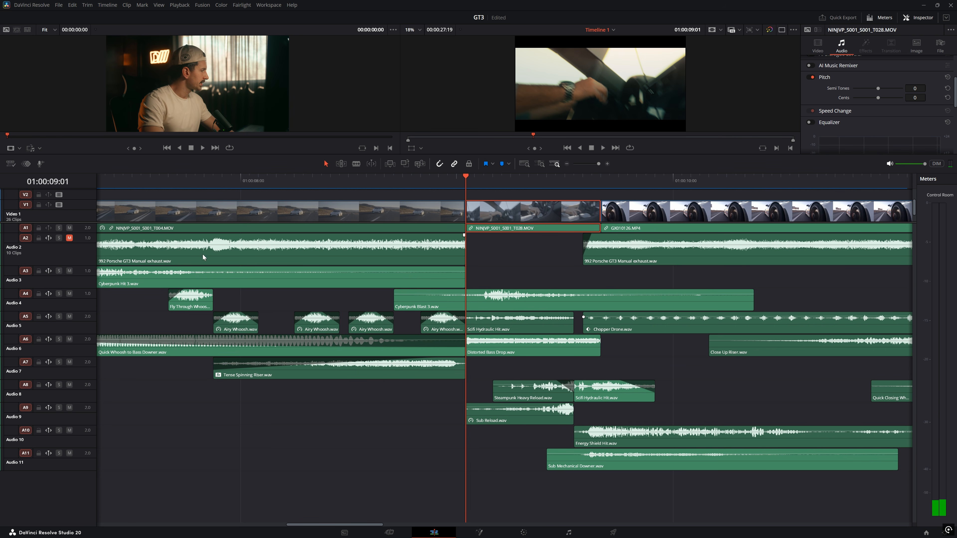
pyautogui.click(59, 339)
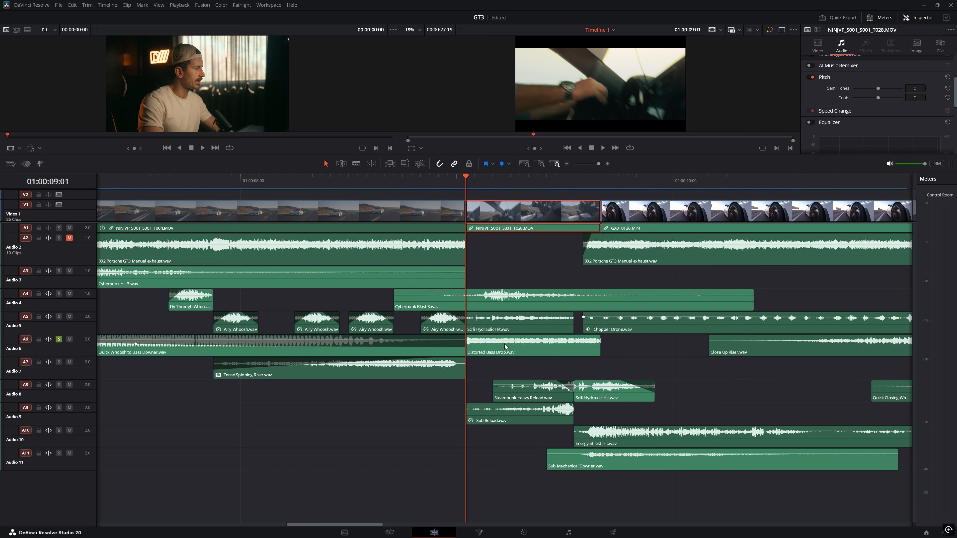
pyautogui.press('space')
pyautogui.click(462, 179)
pyautogui.click(462, 178)
pyautogui.press('space')
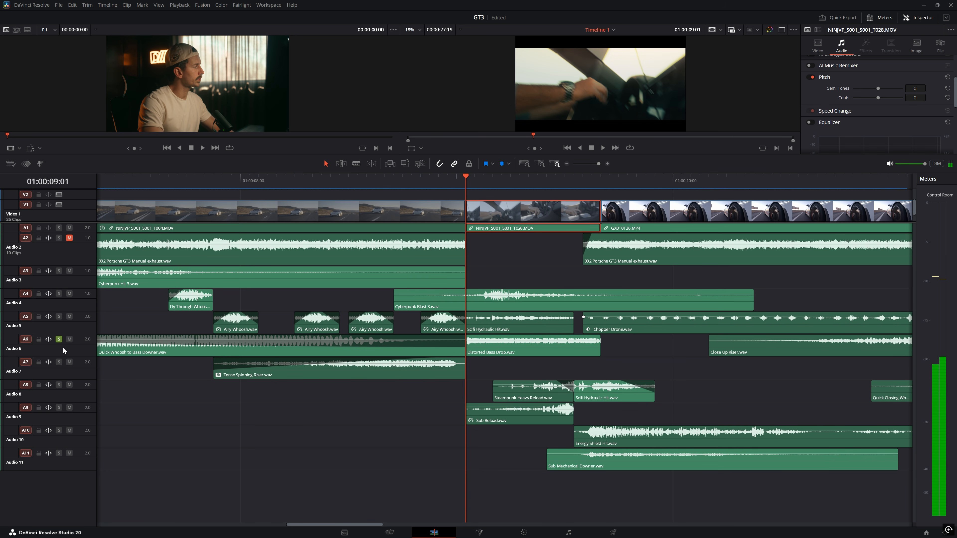
# Step: Switch the solo to Audio 4 and audition Cyberpunk Blast 3 from 01:00:09:01
pyautogui.click(59, 339)
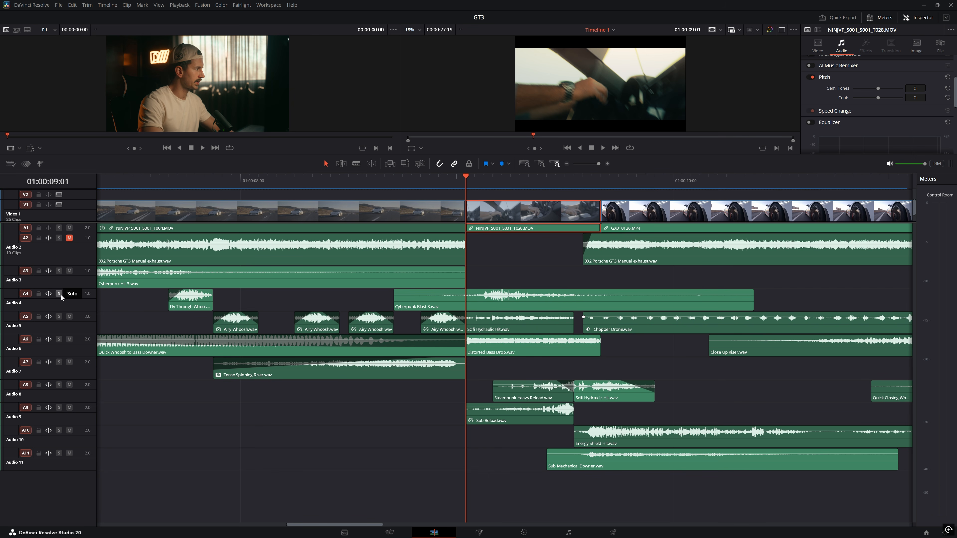
pyautogui.press('space')
pyautogui.click(472, 181)
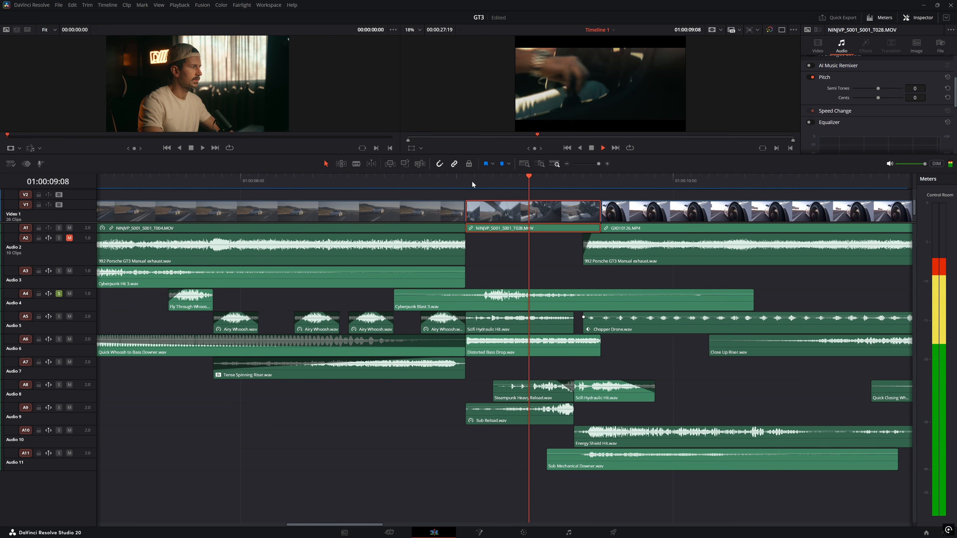
pyautogui.click(472, 181)
# Step: Switch the solo to Audio 5 and audition Scifi Hydraulic Hit from 01:00:09:01
pyautogui.click(59, 294)
pyautogui.click(59, 317)
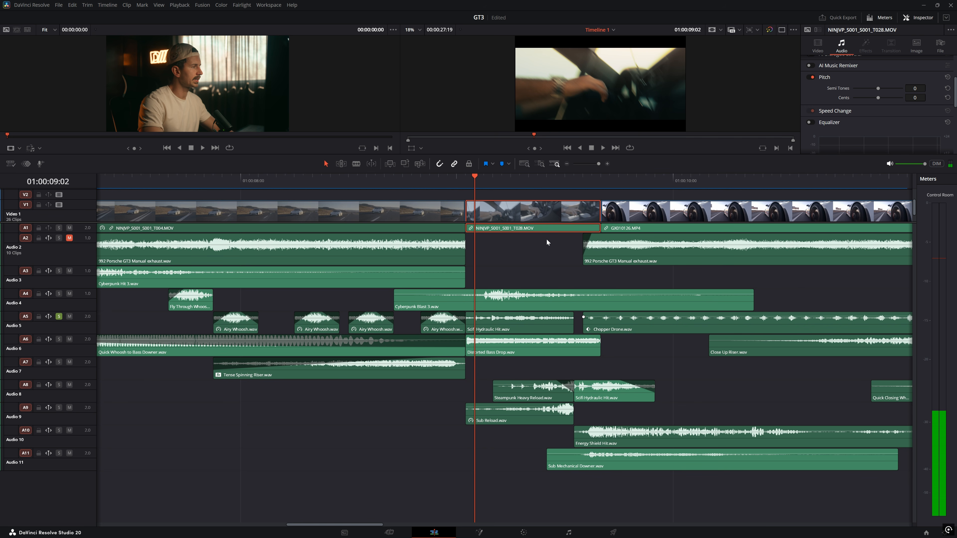
pyautogui.click(471, 182)
pyautogui.click(470, 182)
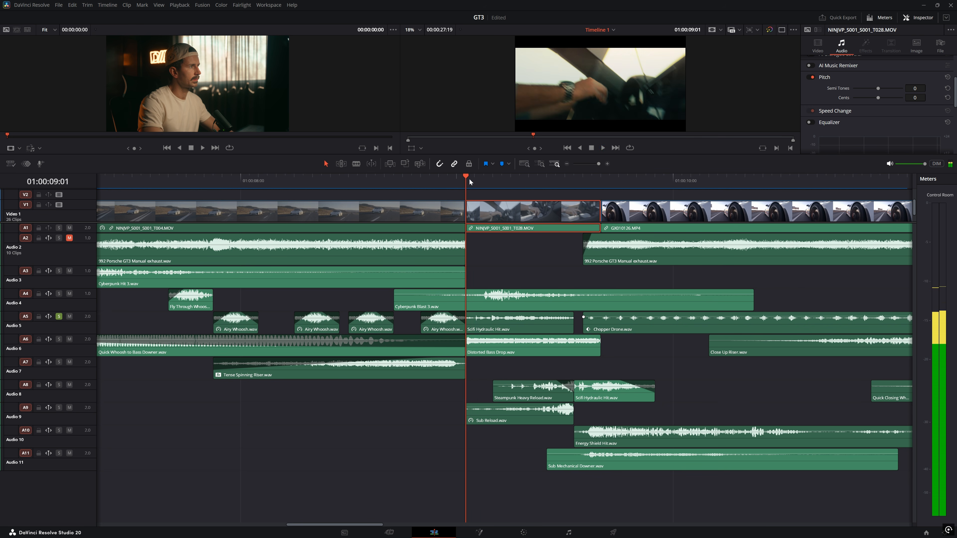
pyautogui.press('space')
# Step: Switch the solo to Audio 8 and audition Steampunk Heavy Reload from 01:00:09:01, then from 01:00:09:05
pyautogui.click(59, 317)
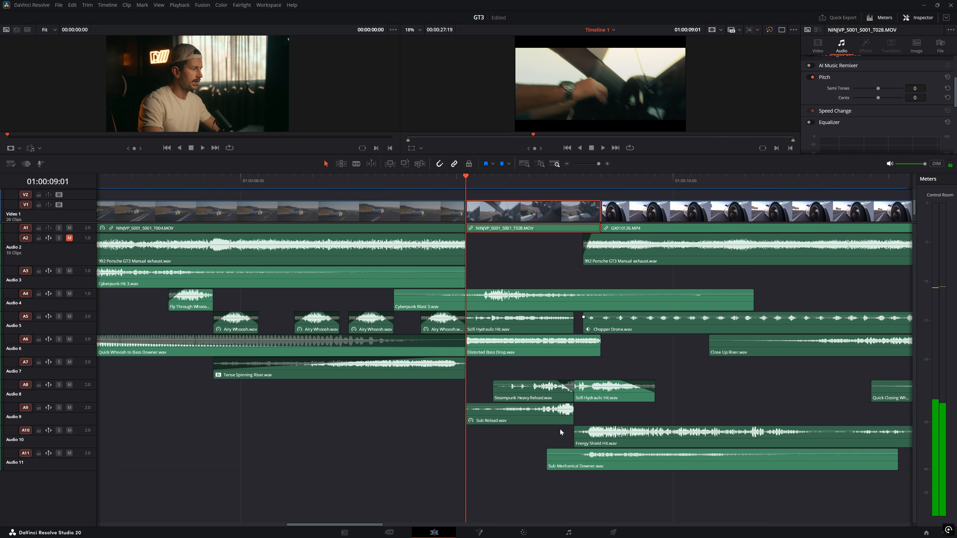
pyautogui.click(59, 384)
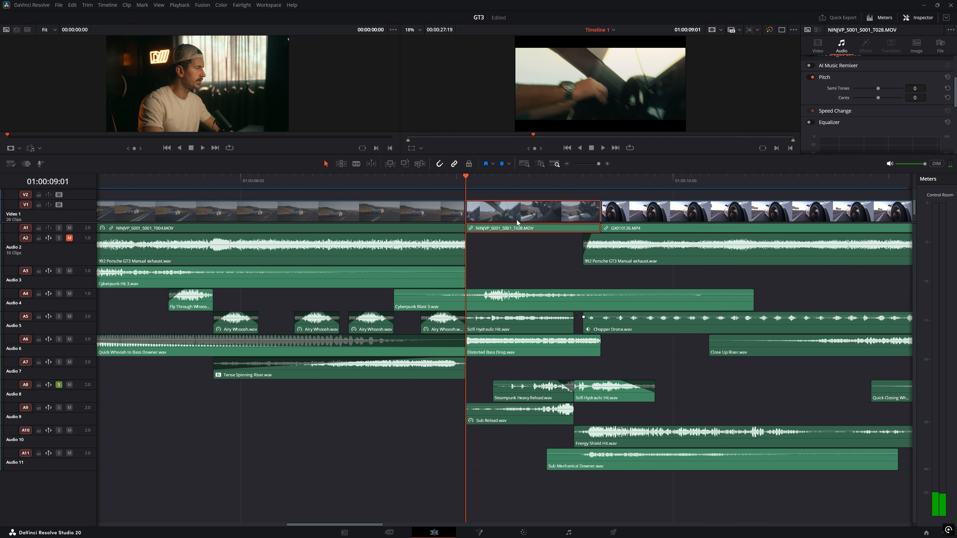
pyautogui.press('space')
pyautogui.click(499, 182)
pyautogui.press('space')
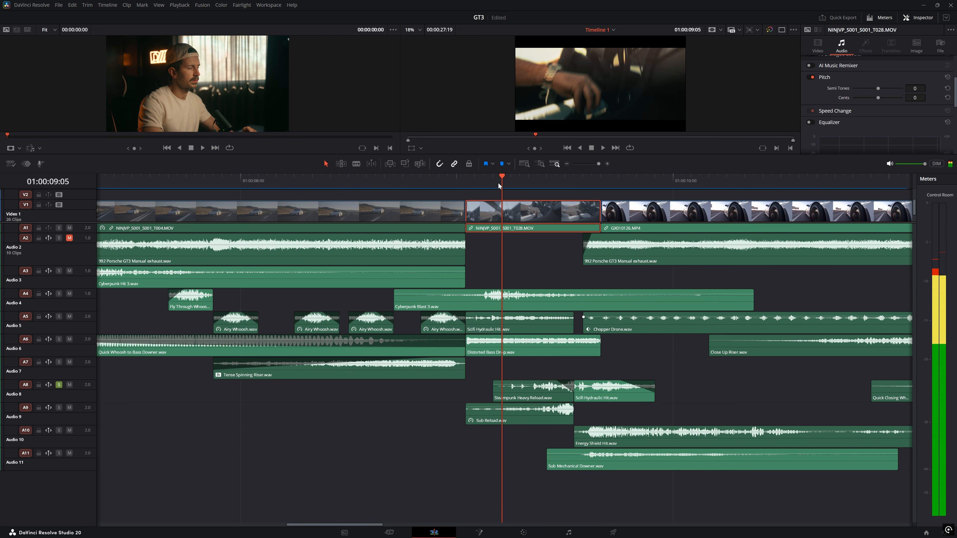
# Step: Switch the solo from Audio 8 to Audio 9 and audition Sub Reload under the NINJVP_S001_S001_T028.MOV shot
pyautogui.click(59, 385)
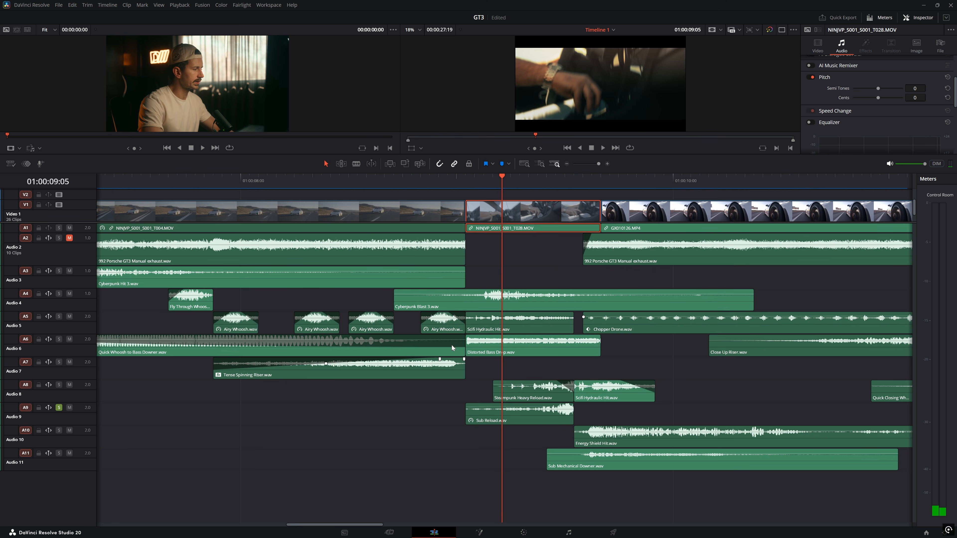
pyautogui.press('space')
pyautogui.click(475, 182)
pyautogui.click(475, 183)
# Step: Audition Audio 4, 5, 6, 8 and 9 soloed together from the cut at 01:00:09:01, then scrub to 01:00:09:17
pyautogui.press('space')
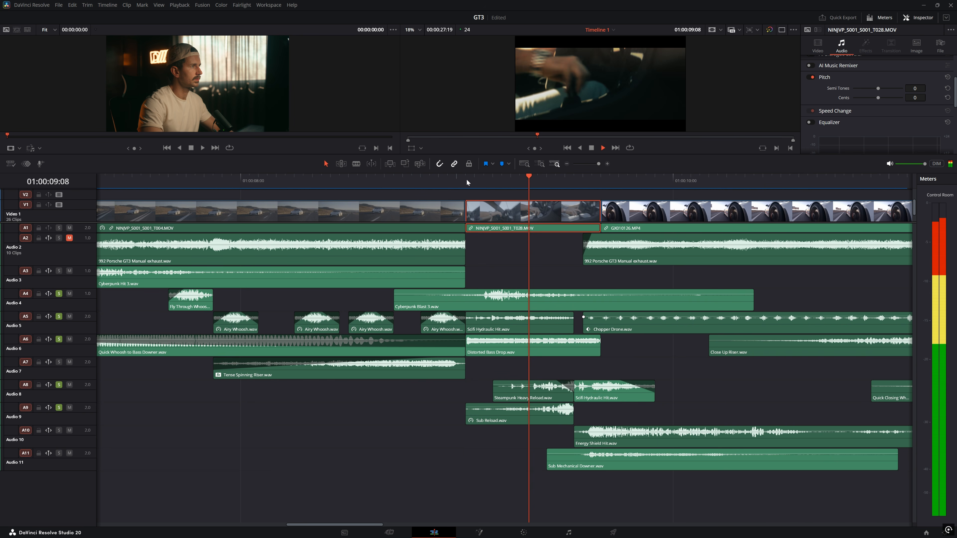
pyautogui.click(466, 178)
pyautogui.click(470, 177)
pyautogui.press('space')
pyautogui.moveTo(524, 184); pyautogui.dragTo(609, 181)
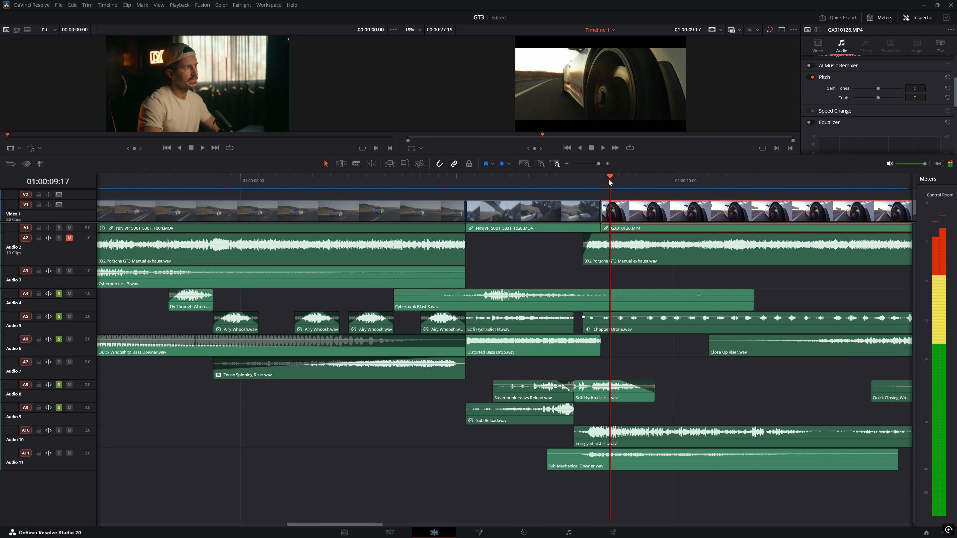
# Step: Clear the solos on Audio 4, 5, 6, 8 and 9
pyautogui.hscroll(6, 566, 247)
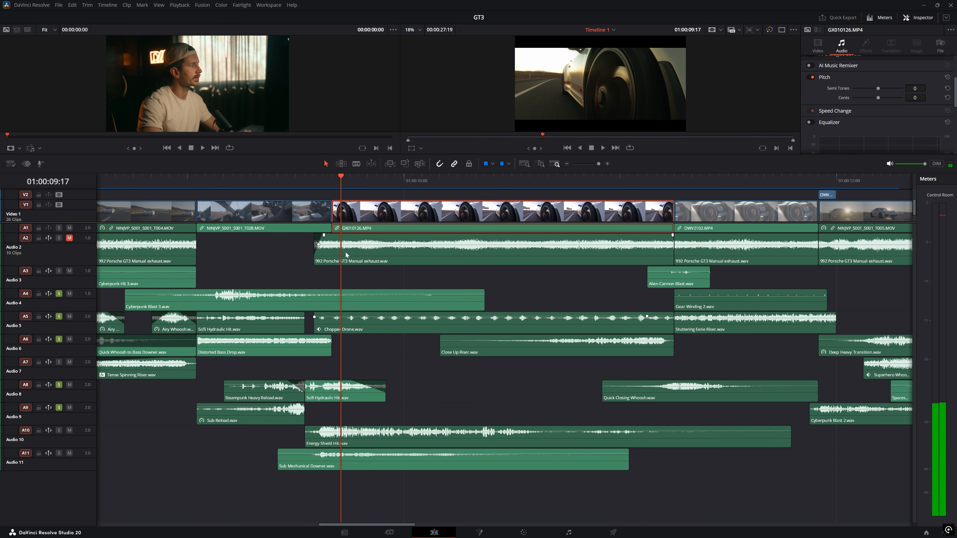
pyautogui.click(59, 293)
pyautogui.click(59, 316)
pyautogui.click(59, 339)
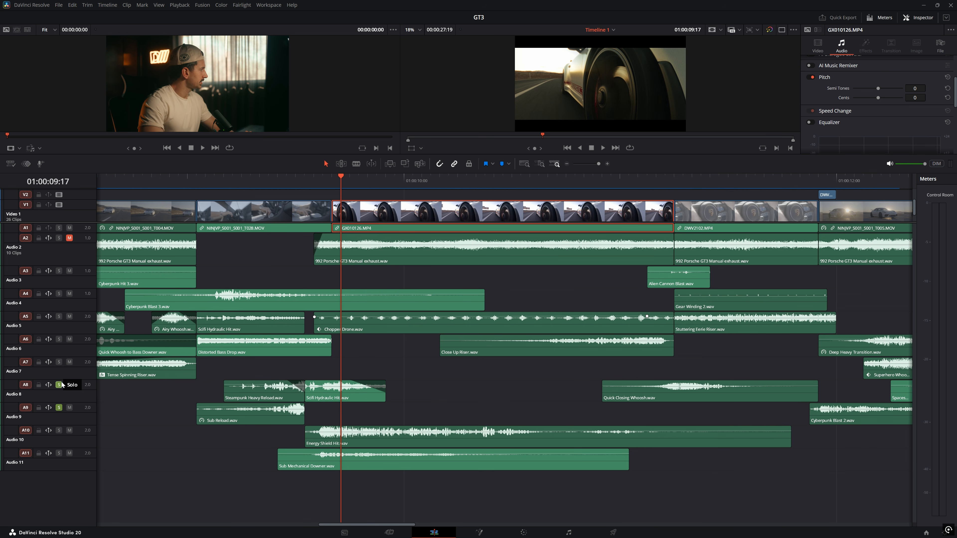
pyautogui.click(59, 408)
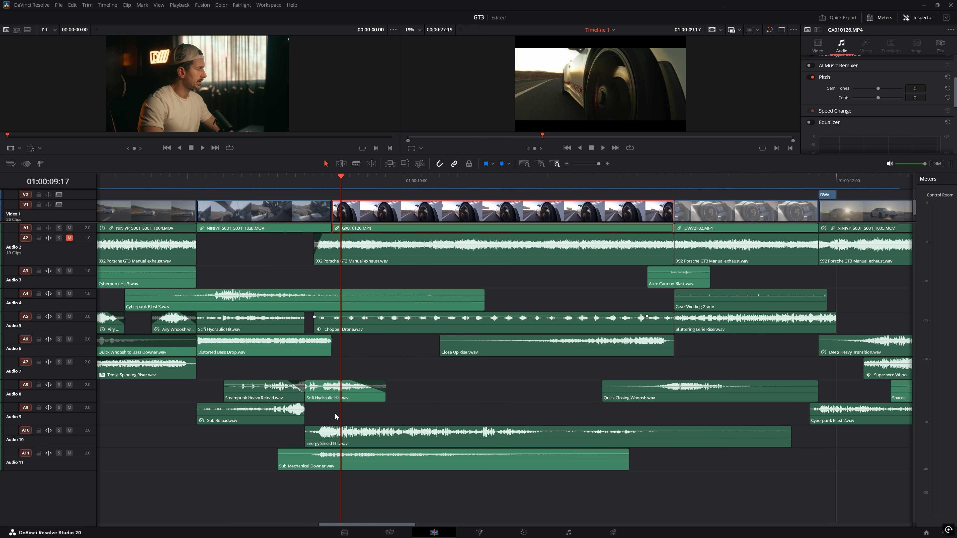
# Step: Solo Audio 8 and audition Scifi Hydraulic Hit from its start at 01:00:09:13
pyautogui.moveTo(336, 416); pyautogui.dragTo(304, 400)
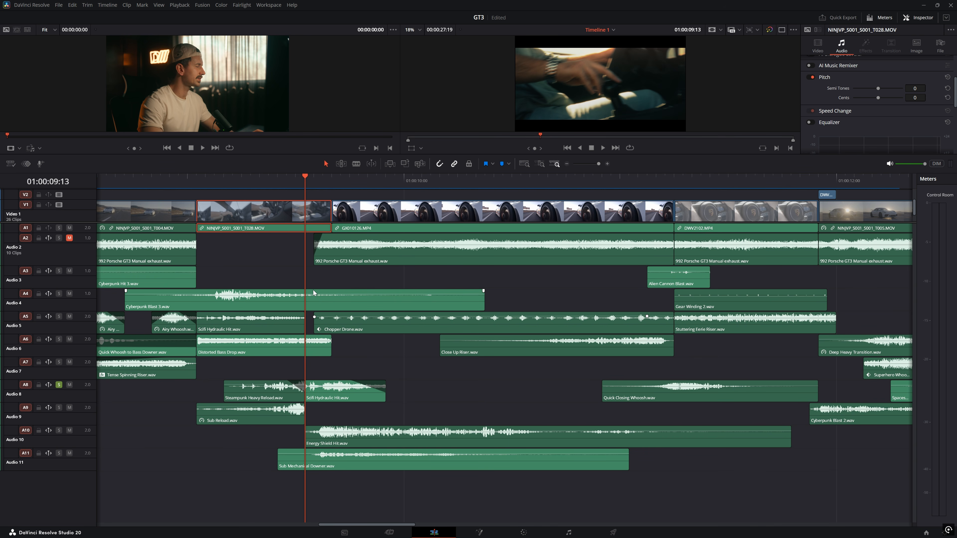
pyautogui.moveTo(300, 181)
pyautogui.mouseDown()
pyautogui.moveTo(340, 184)
pyautogui.moveTo(307, 185)
pyautogui.moveTo(331, 184)
pyautogui.moveTo(316, 183)
pyautogui.mouseUp()
pyautogui.press('space')
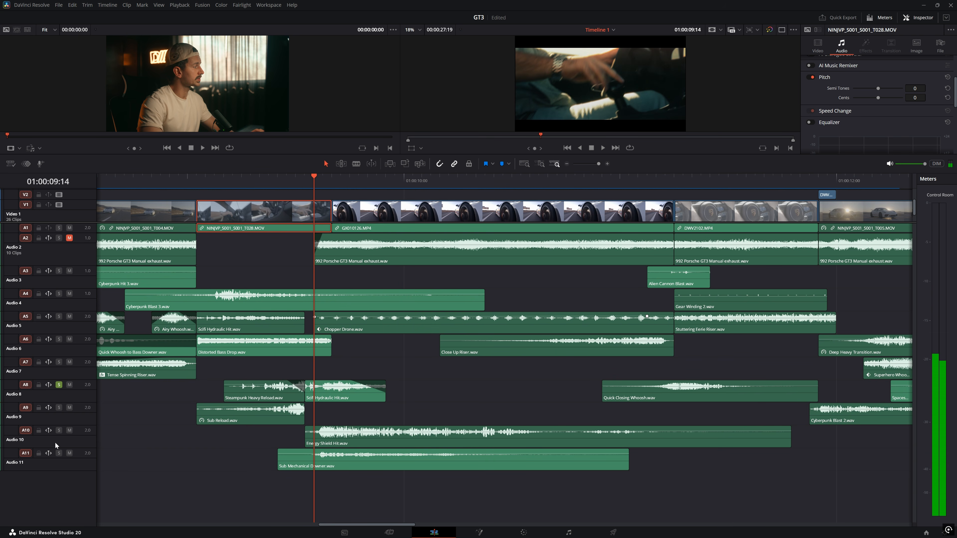
# Step: Switch the solo to Audio 10 and audition Energy Shield Hit from 01:00:09:14
pyautogui.click(59, 384)
pyautogui.click(59, 431)
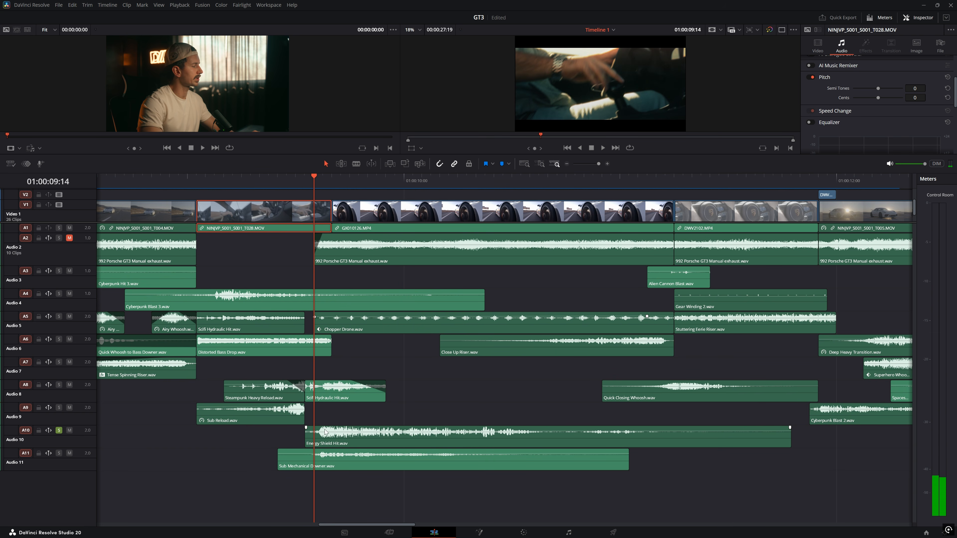
pyautogui.press('space')
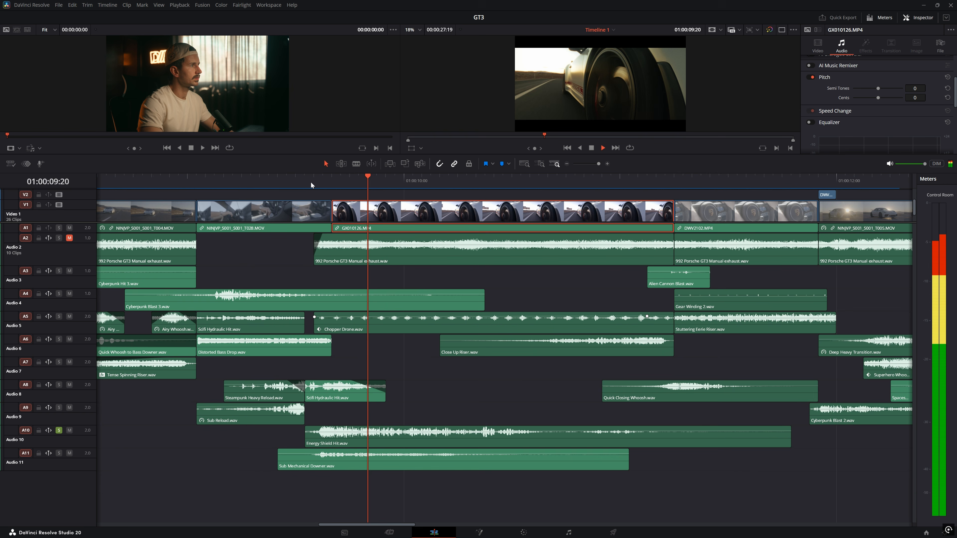
pyautogui.press('space')
# Step: Solo only Audio 11 and audition Sub Mechanical Downer from just before the GX010126.MP4 wheel shot
pyautogui.click(59, 453)
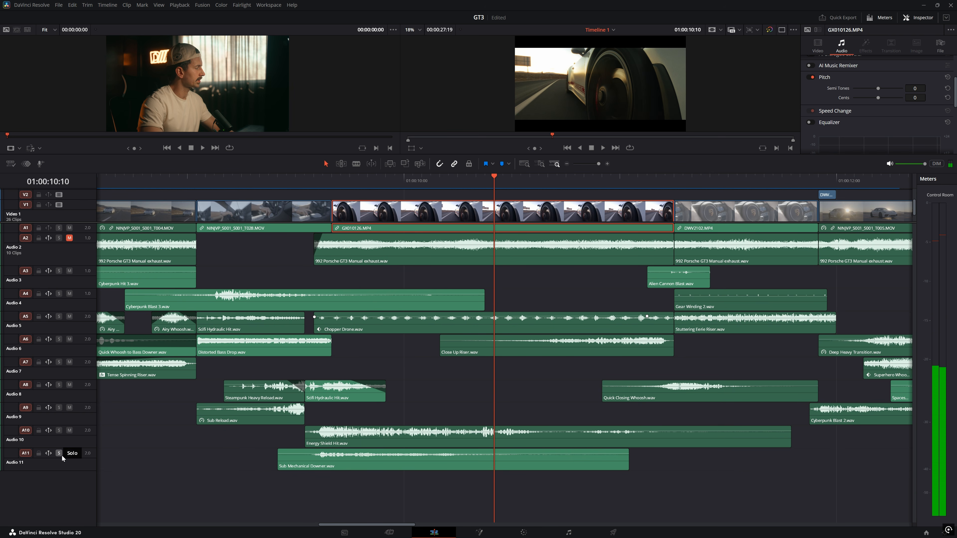
pyautogui.click(321, 185)
pyautogui.press('space')
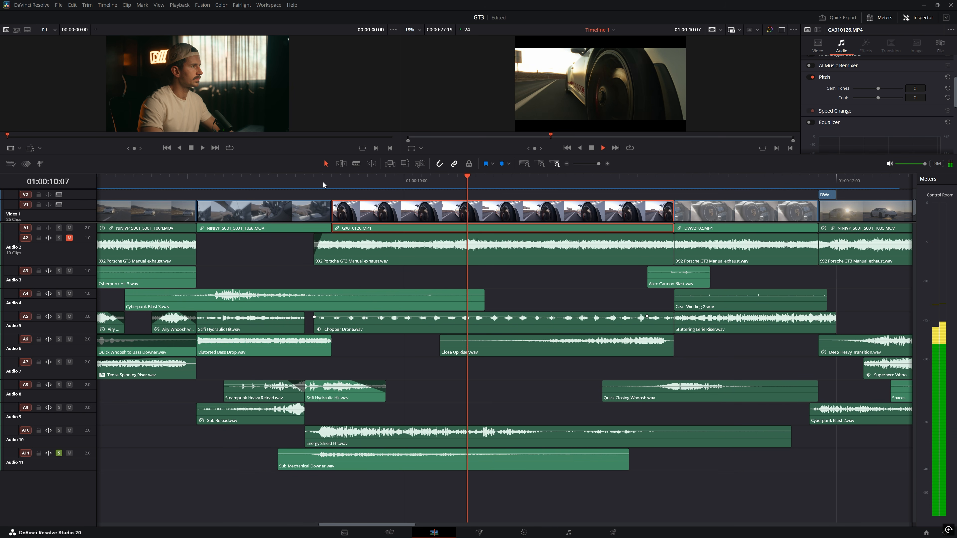
pyautogui.press('space')
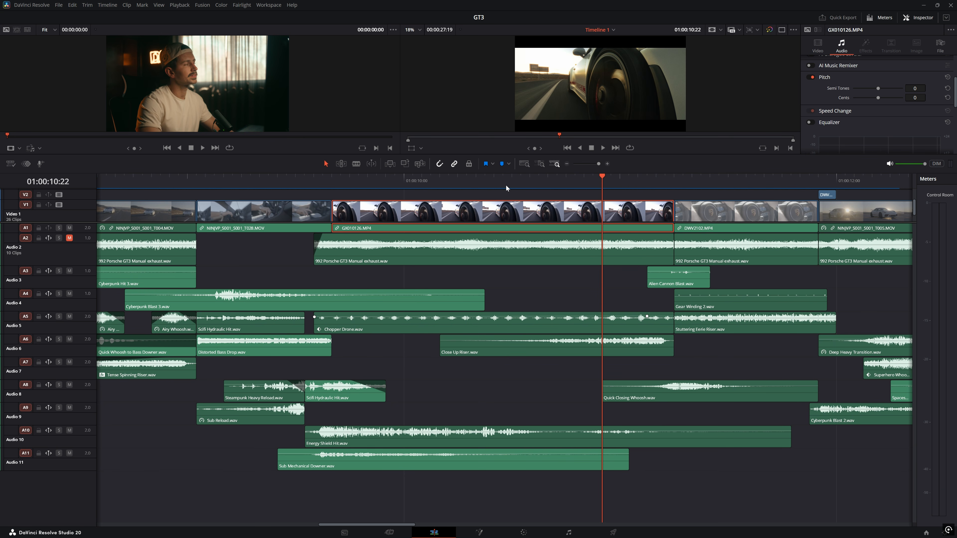
# Step: Solo only Audio 5 and audition Chopper Drone from 01:00:09:15, then move the playhead to 01:00:10:09
pyautogui.click(322, 182)
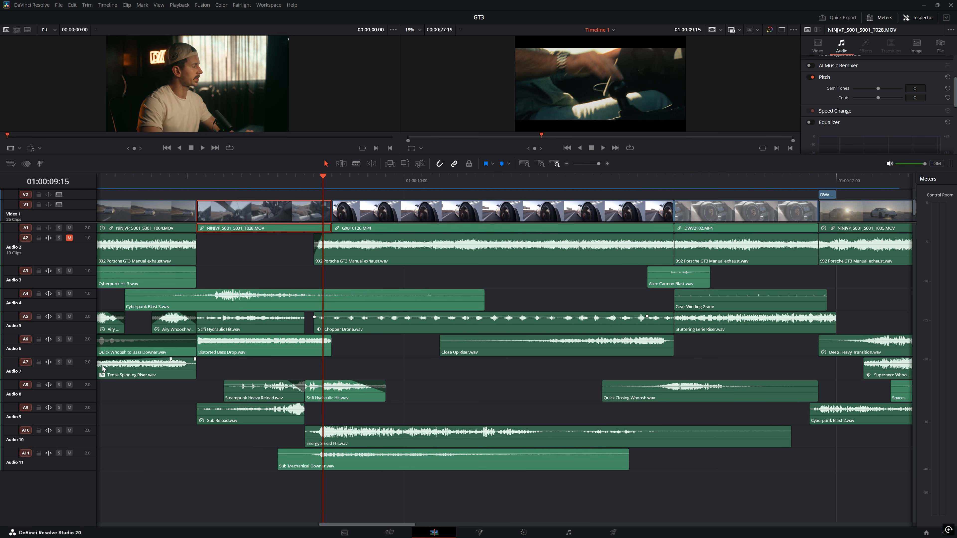
pyautogui.press('space')
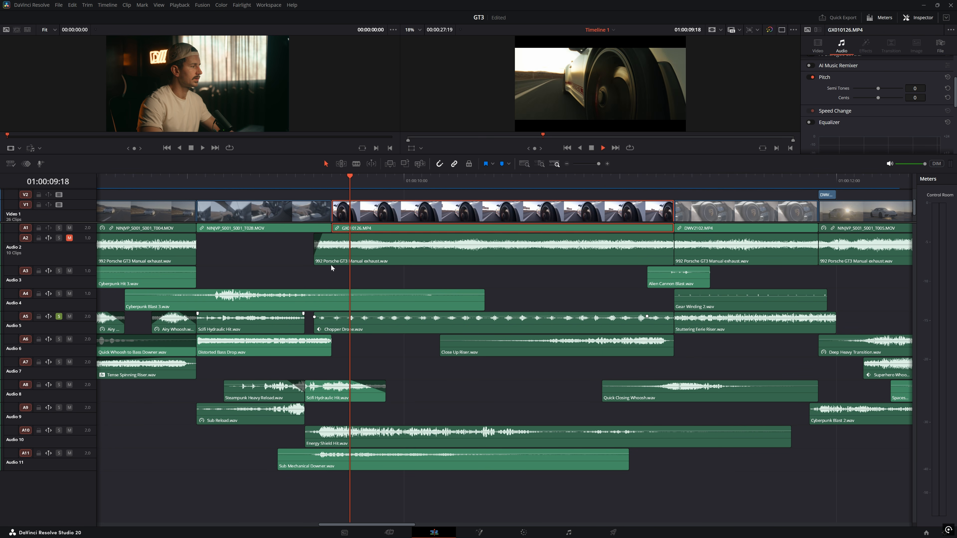
pyautogui.click(485, 179)
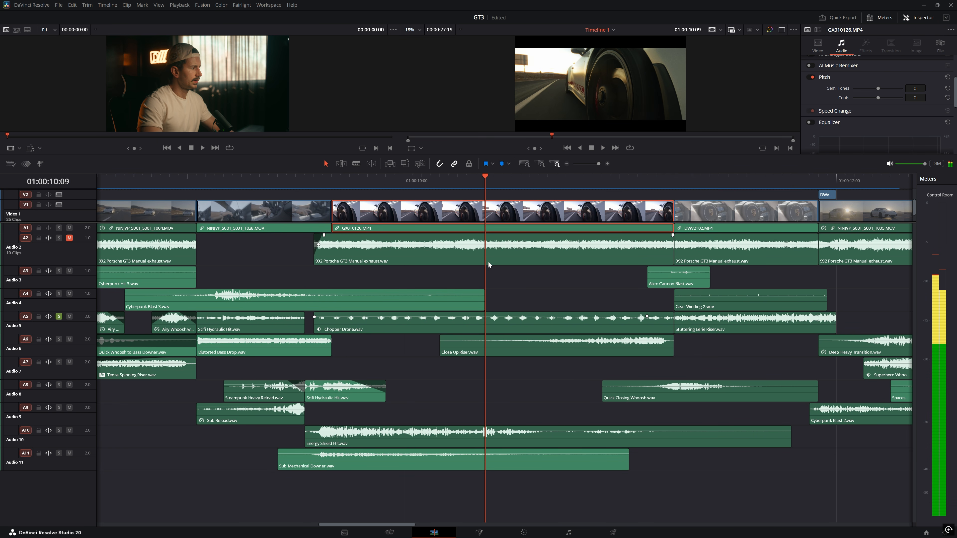
# Step: Add Audio 6 to the solo and audition Close Up Riser together with Chopper Drone from 01:00:10:09
pyautogui.click(59, 340)
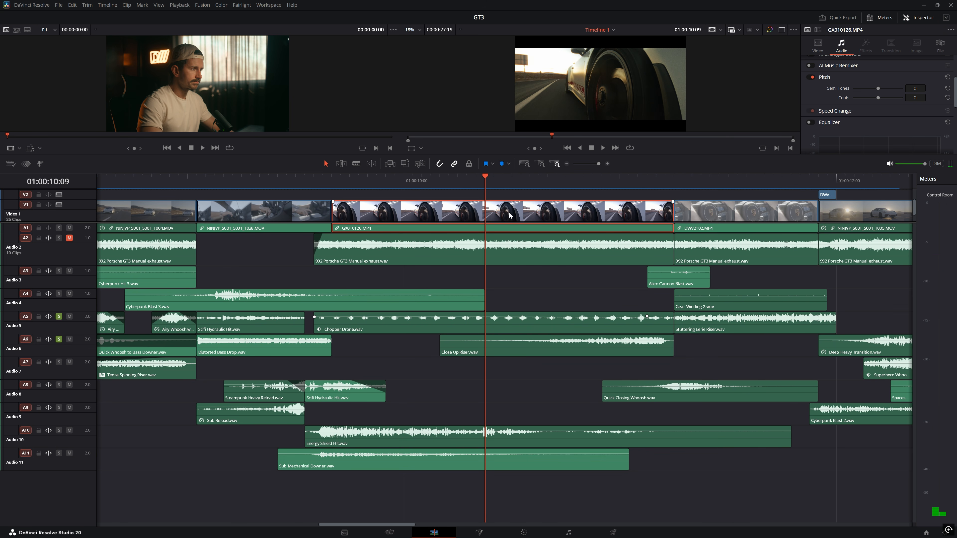
pyautogui.press('space')
pyautogui.press('space')
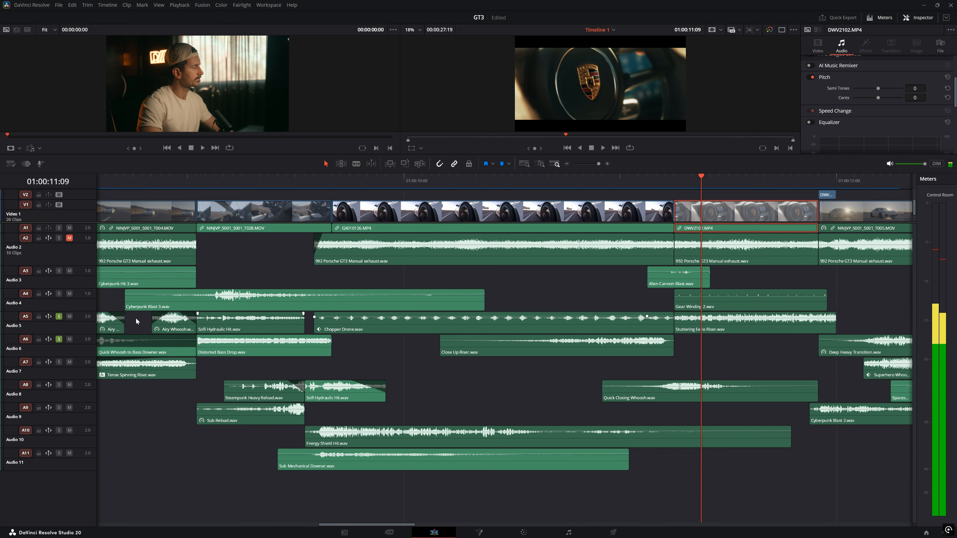
# Step: Audition Audio 5, 6, 8, 10 and 11 soloed together from just before the wheel shot, then clear their solos
pyautogui.click(60, 316)
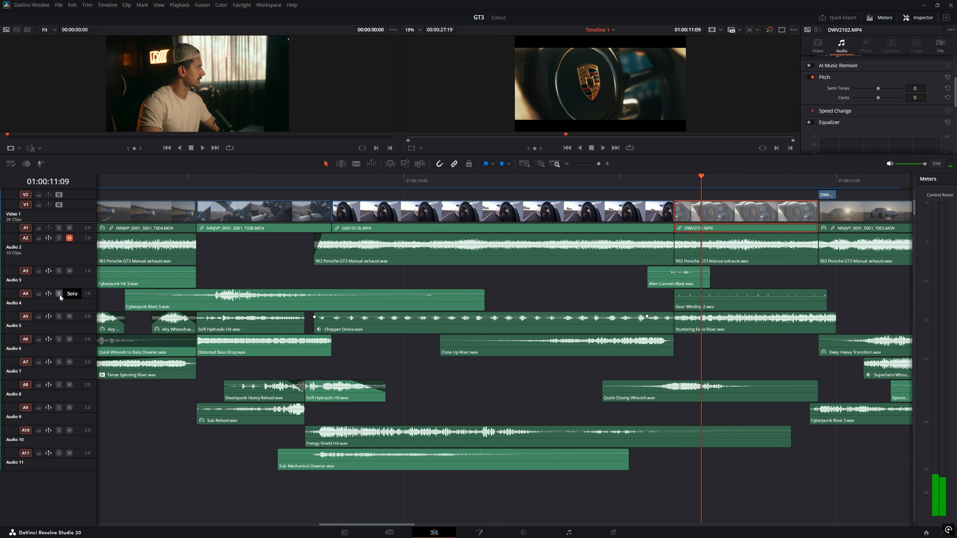
pyautogui.click(317, 183)
pyautogui.press('space')
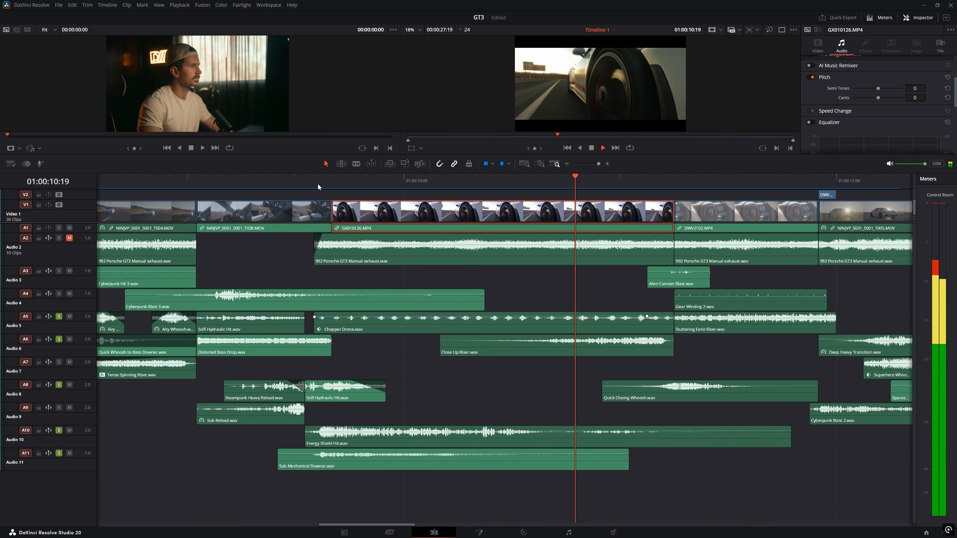
pyautogui.press('space')
pyautogui.click(59, 454)
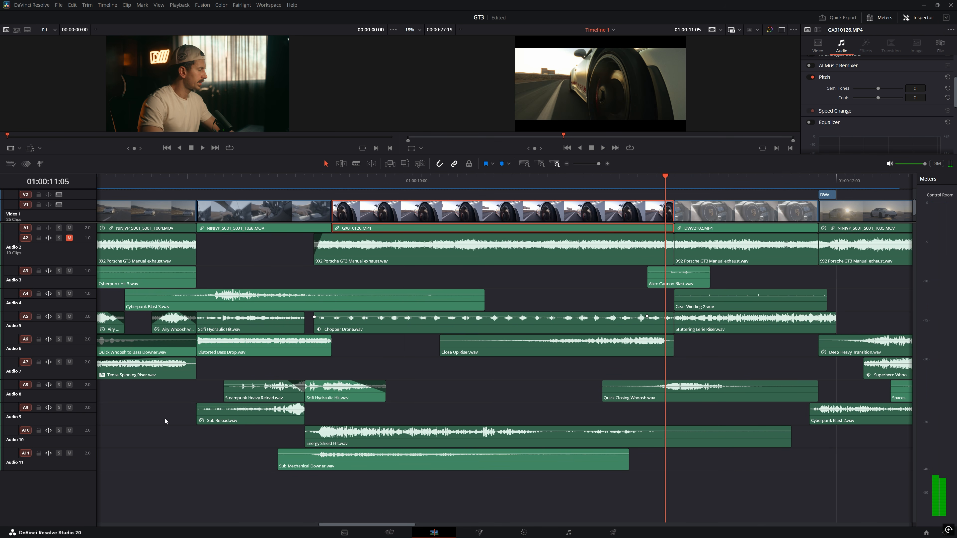
# Step: Scrub through the DWV2102.MP4 steering wheel shot from 01:00:11:08 to 01:00:11:12 and save the project
pyautogui.hscroll(5, 582, 303)
pyautogui.hscroll(3, 582, 305)
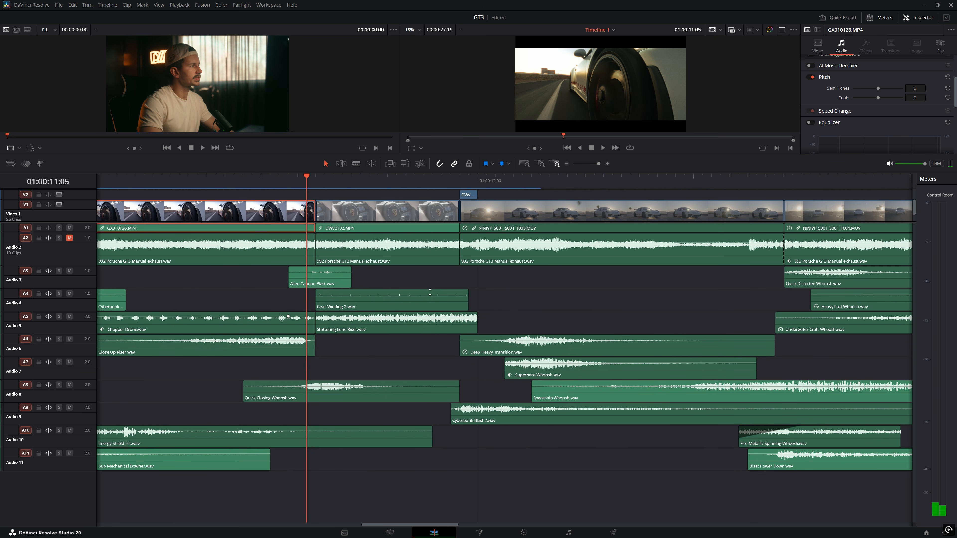
pyautogui.click(379, 176)
pyautogui.click(330, 183)
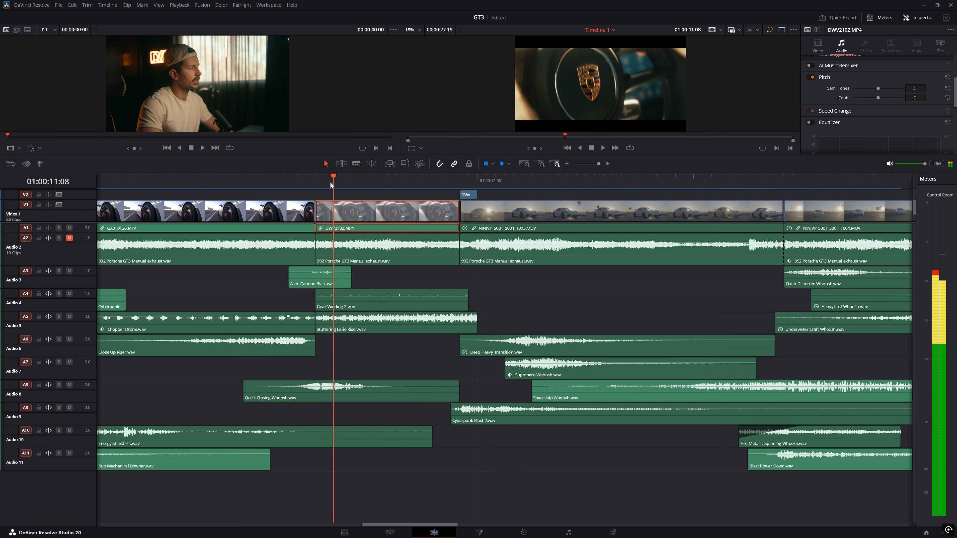
pyautogui.hotkey('ctrl', 's')
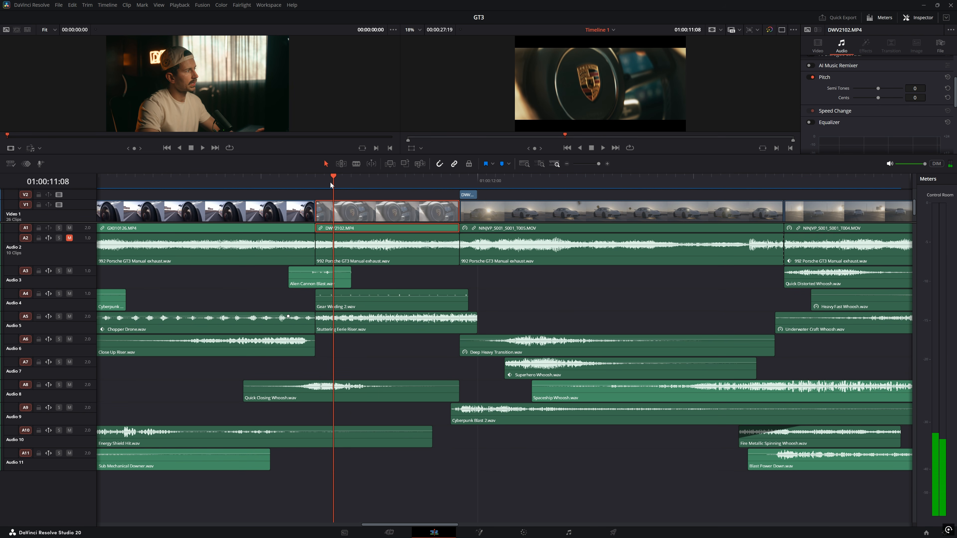
pyautogui.click(345, 179)
pyautogui.click(368, 180)
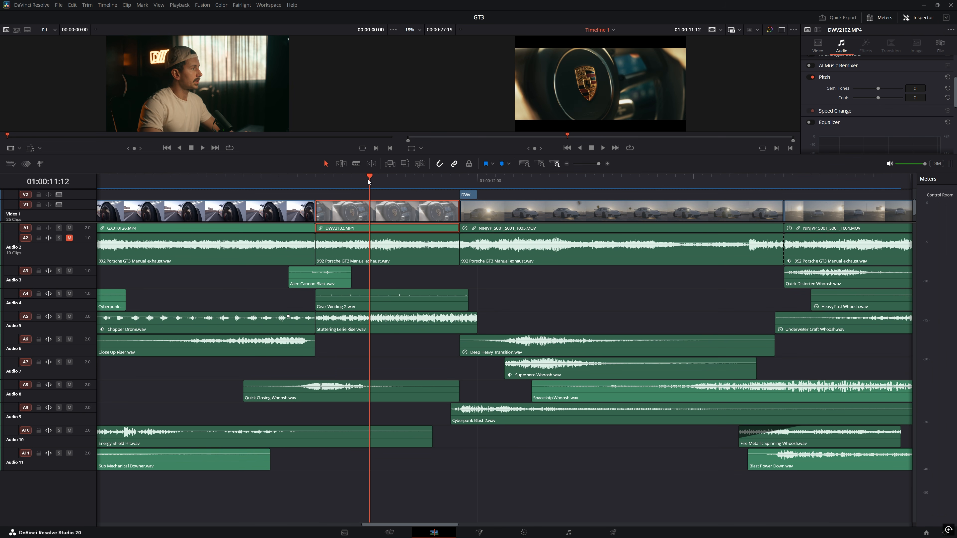
# Step: Audition Alien Cannon Blast with only Audio 3 soloed from just before the DWV2102.MP4 cut, and save the project
pyautogui.click(311, 180)
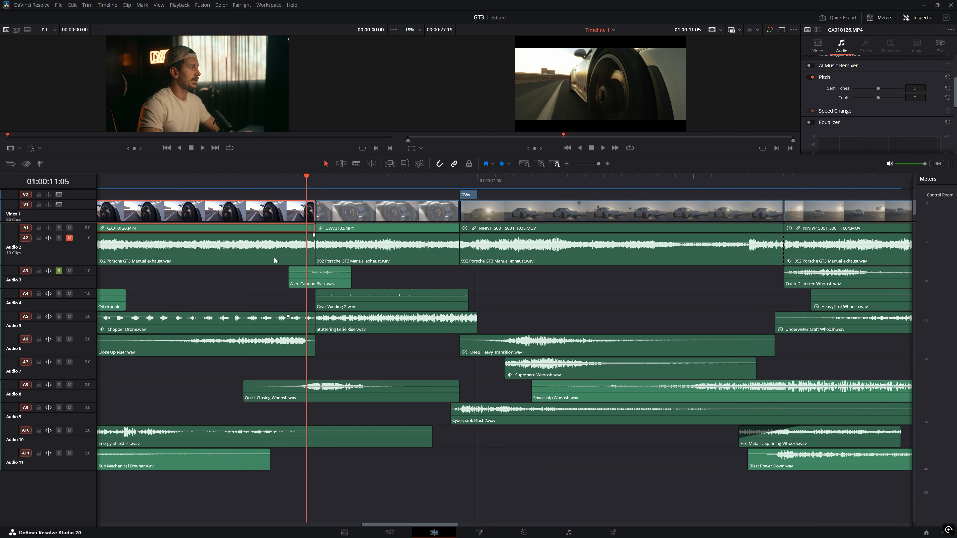
pyautogui.hotkey('ctrl', 's')
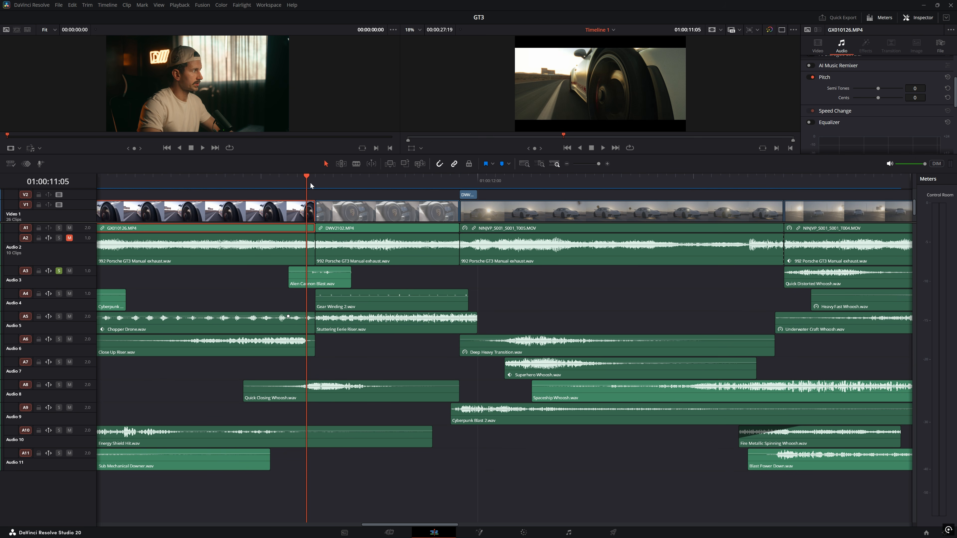
pyautogui.click(297, 179)
# Step: Audition Gear Winding 2 with only Audio 4 soloed from the cut at 01:00:11:06, and save the project
pyautogui.press('Down')
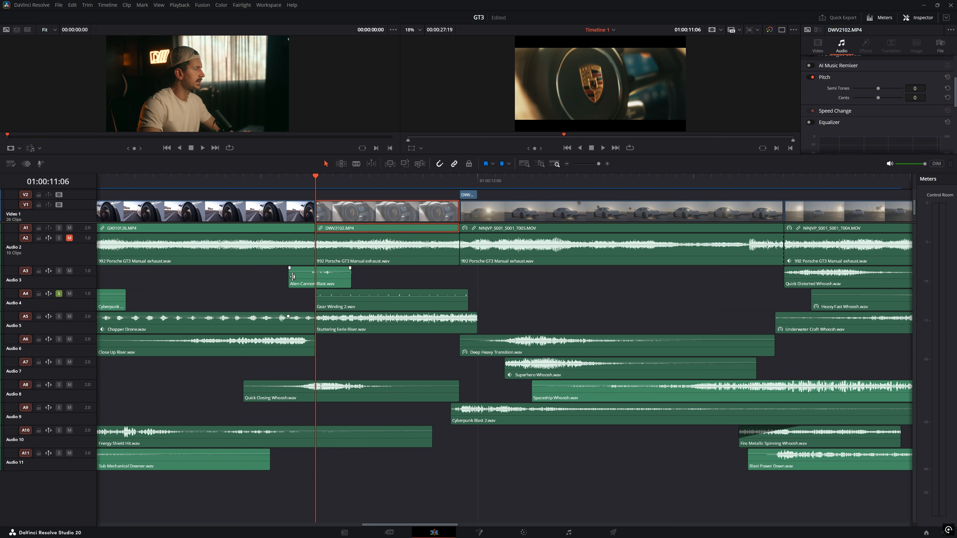
pyautogui.hotkey('ctrl', 's')
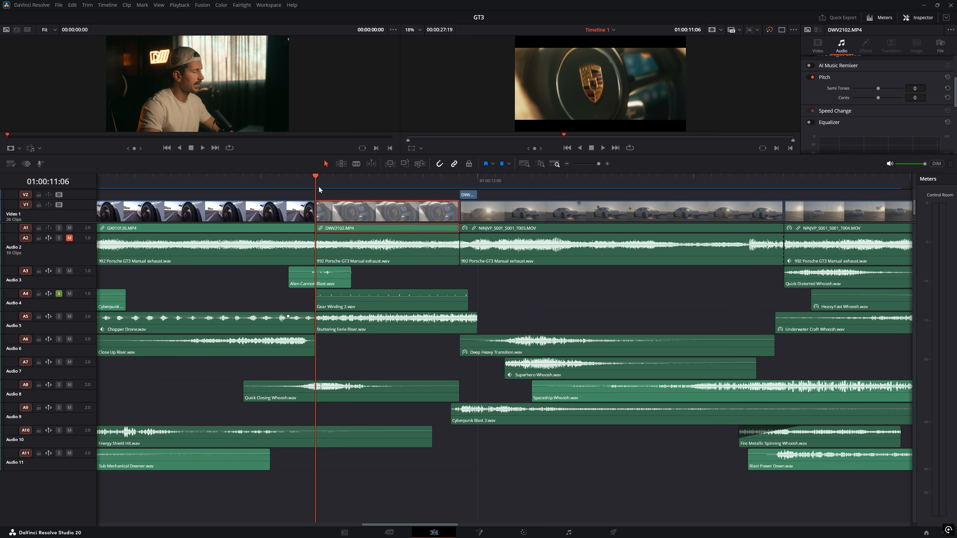
pyautogui.click(324, 181)
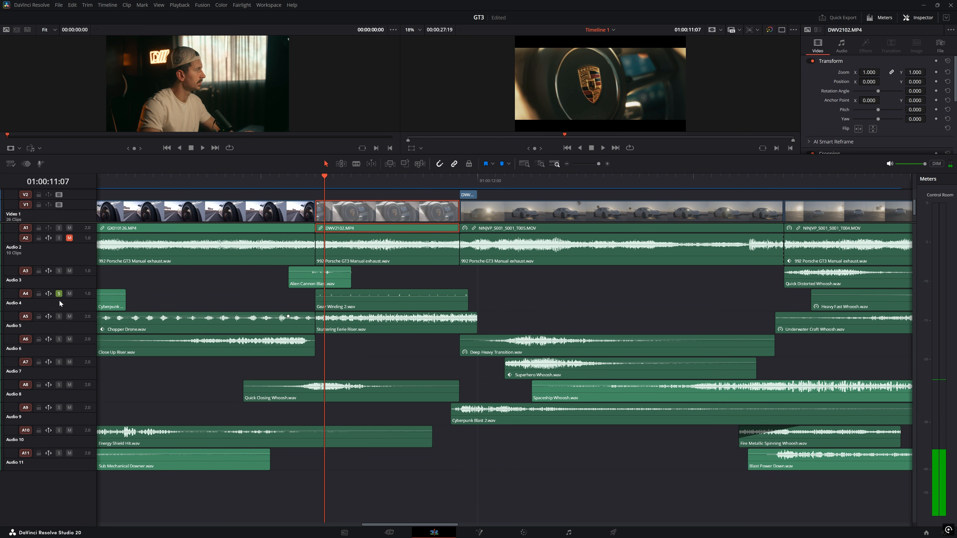
# Step: Switch the solo to Audio 5 and audition Stuttering Eerie Riser from the cut at 01:00:11:06
pyautogui.click(59, 293)
pyautogui.click(59, 317)
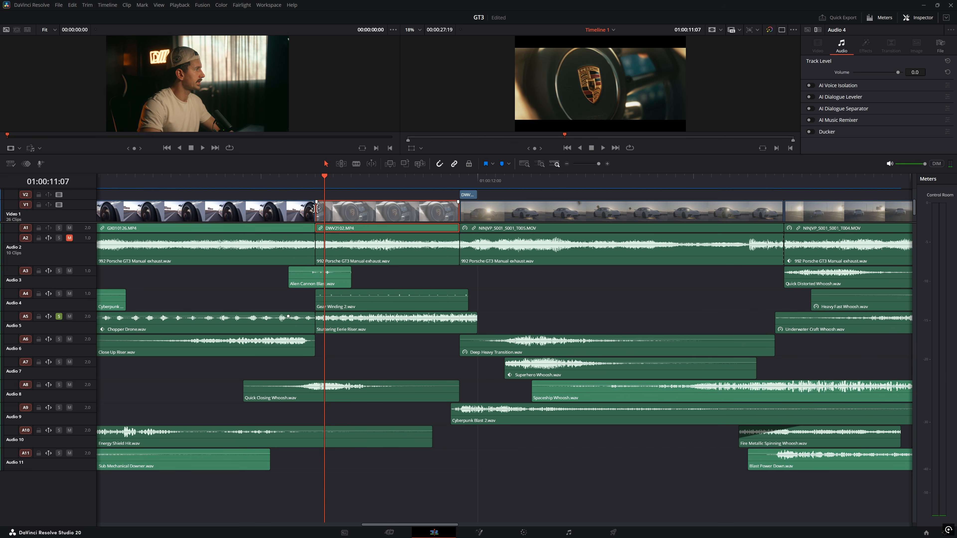
pyautogui.click(314, 180)
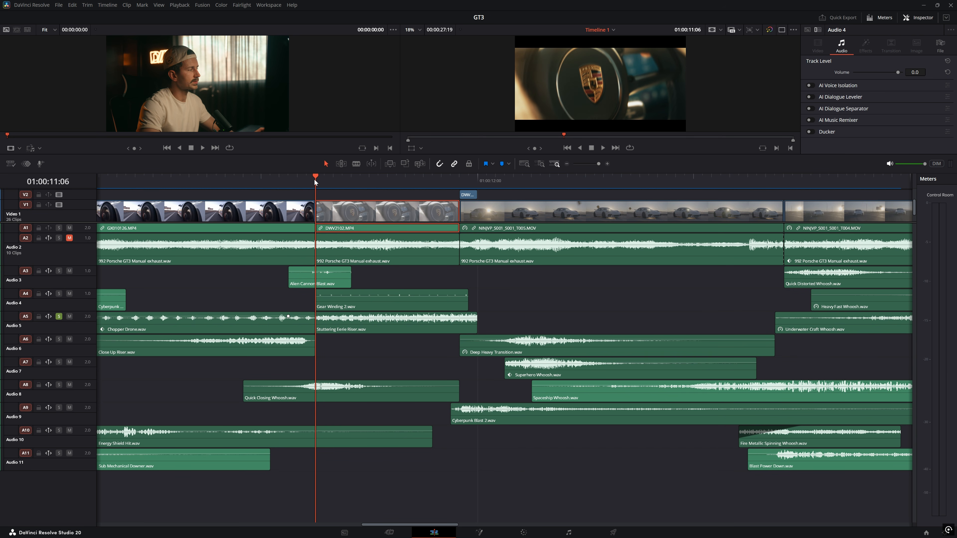
pyautogui.press('space')
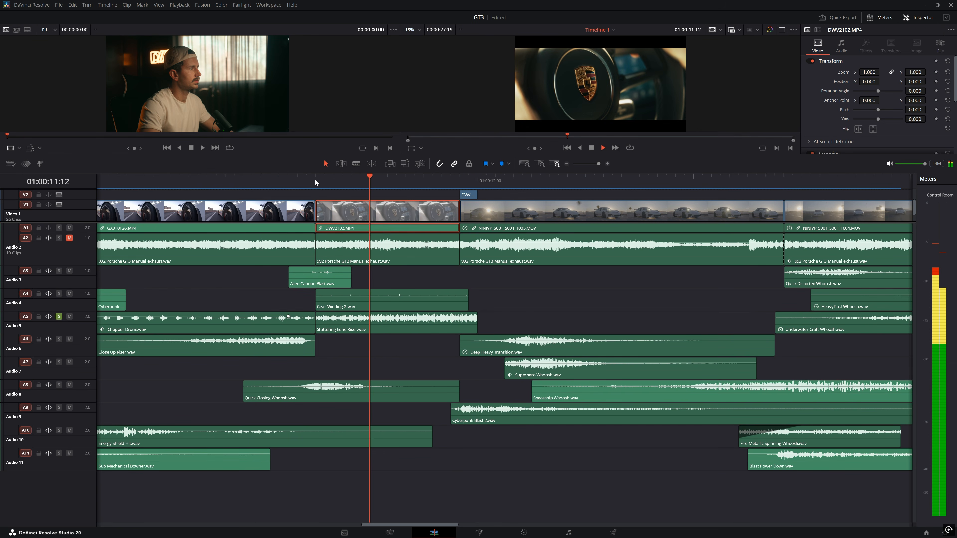
pyautogui.press('space')
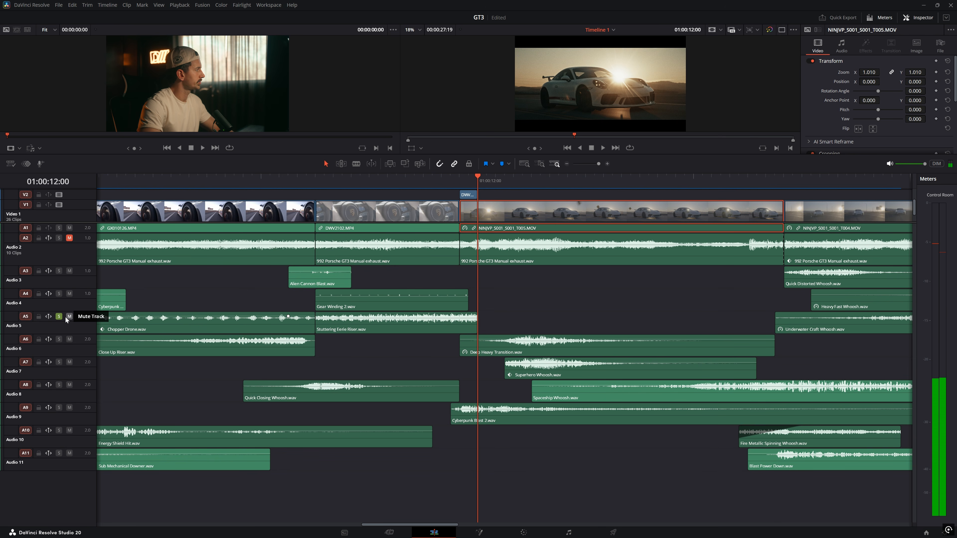
# Step: Switch the solo from Audio 5 to Audio 8 and audition Quick Closing Whoosh from just before the DWV2102.MP4 cut
pyautogui.click(59, 316)
pyautogui.click(59, 385)
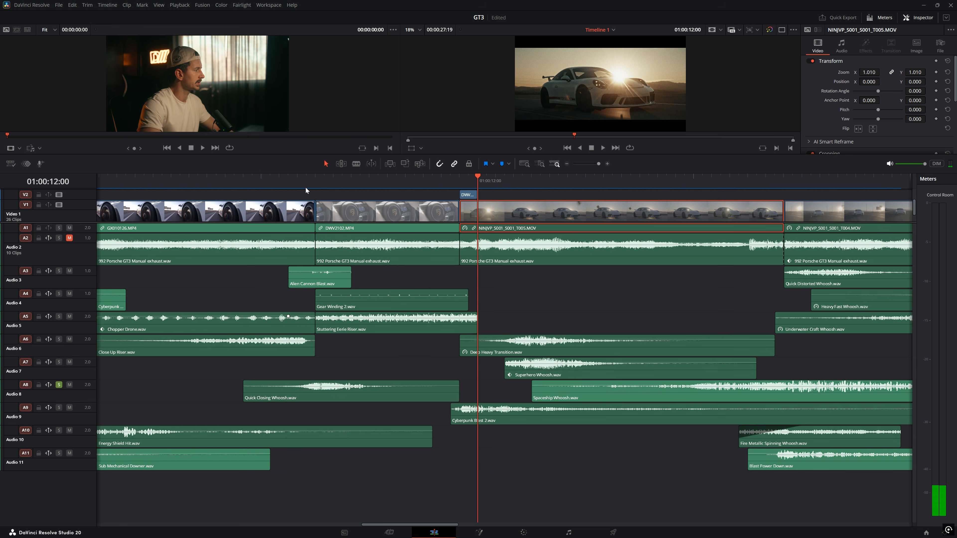
pyautogui.click(289, 189)
pyautogui.click(282, 183)
pyautogui.press('space')
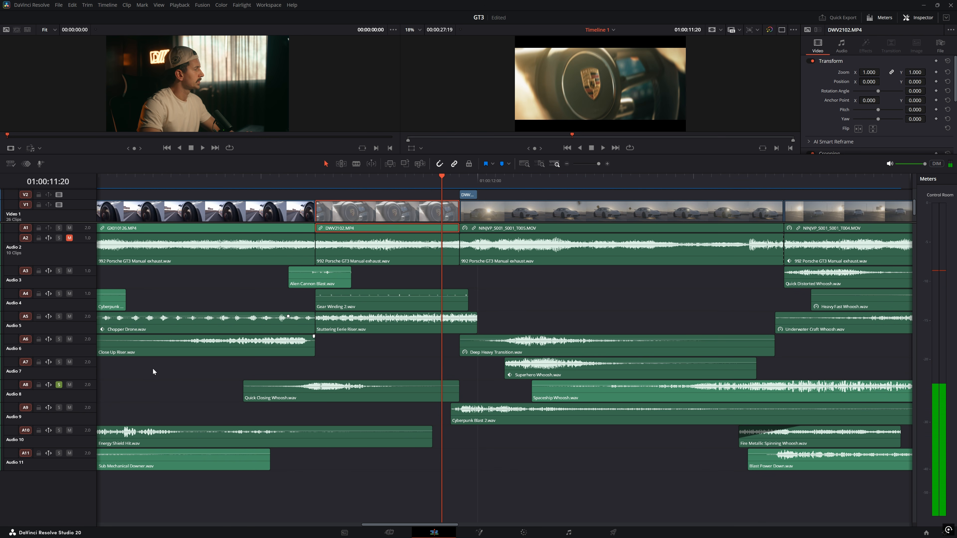
# Step: Add Audio 3, 4, 5 and 6 to the Audio 8 solo and audition the combined layers from the cut at 01:00:11:06
pyautogui.click(59, 339)
pyautogui.click(59, 316)
pyautogui.click(59, 293)
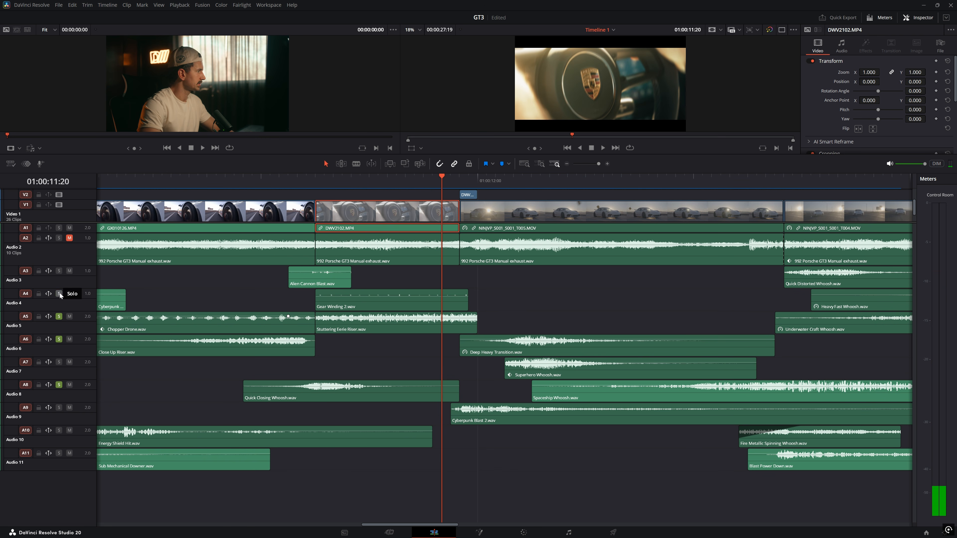
pyautogui.click(59, 271)
pyautogui.click(315, 185)
pyautogui.press('space')
pyautogui.click(315, 184)
pyautogui.click(316, 185)
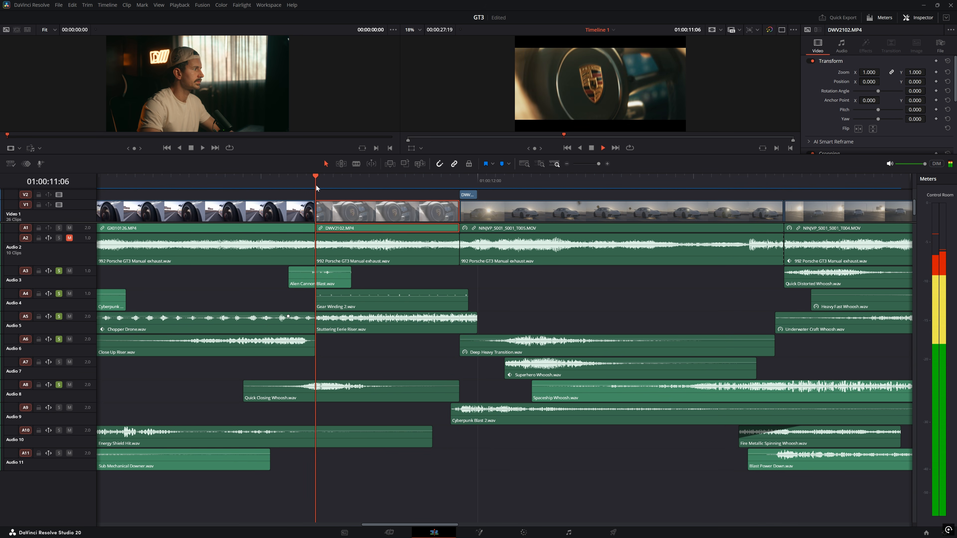
pyautogui.press('space')
# Step: Clear the solos on Audio 3, 4, 5, 6 and 8
pyautogui.click(59, 271)
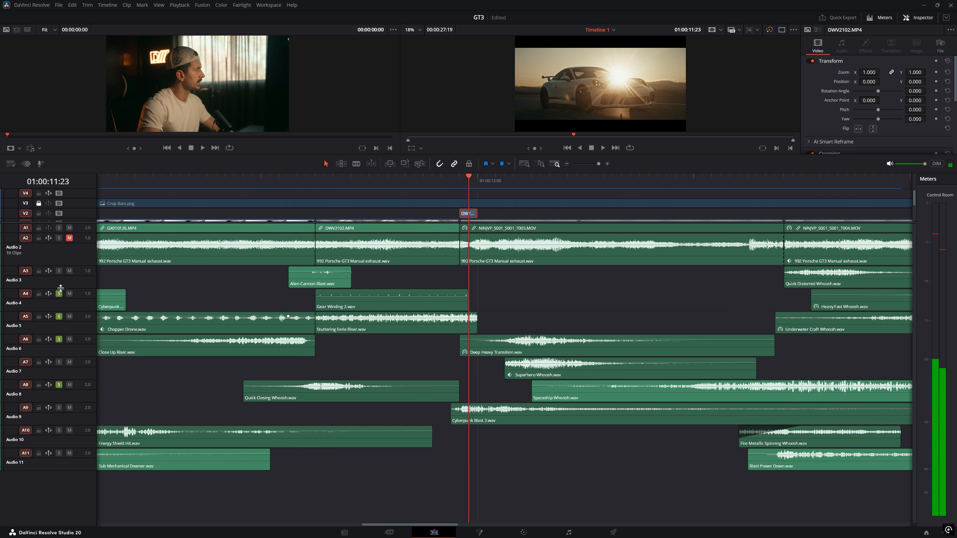
pyautogui.click(59, 294)
pyautogui.click(58, 316)
pyautogui.click(59, 339)
pyautogui.click(58, 385)
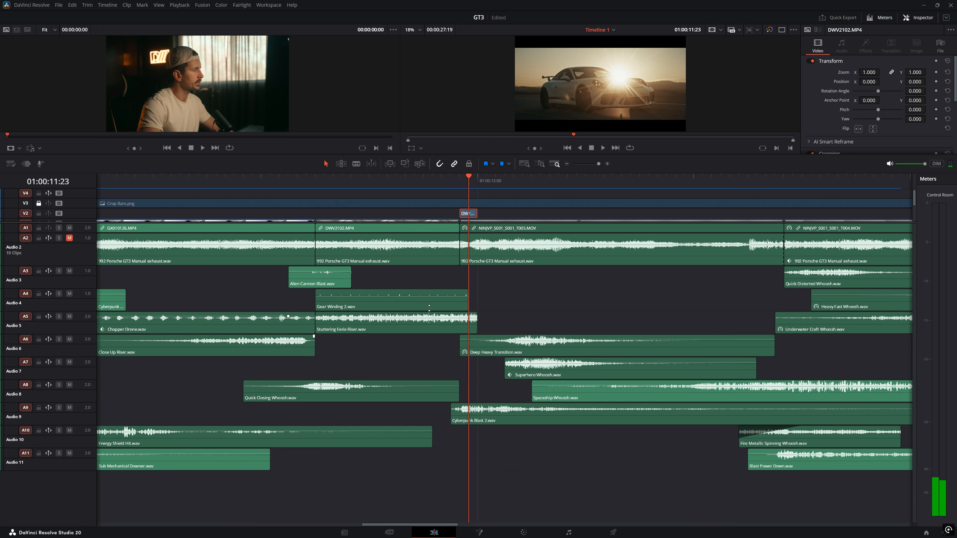
# Step: Audition Cyberpunk Blast 2 with only Audio 9 soloed from the cut at 01:00:11:22, and clear the solo
pyautogui.hscroll(3, 431, 303)
pyautogui.scroll(-2, 357, 209)
pyautogui.click(281, 182)
pyautogui.click(59, 408)
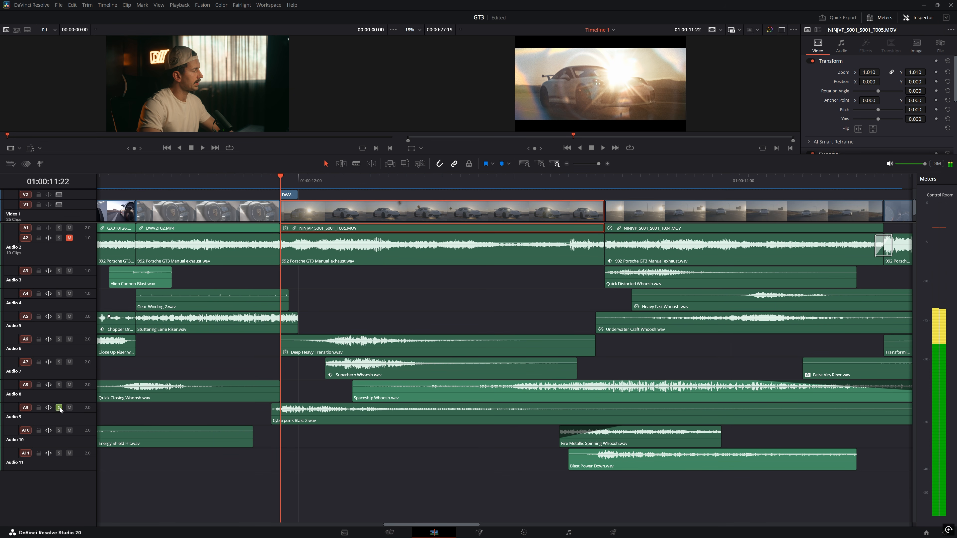
pyautogui.click(330, 419)
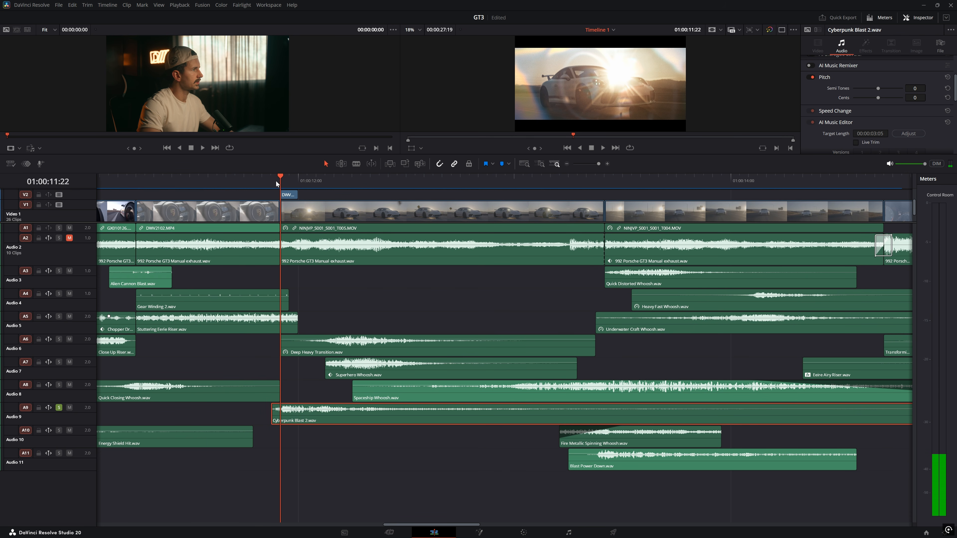
pyautogui.press('space')
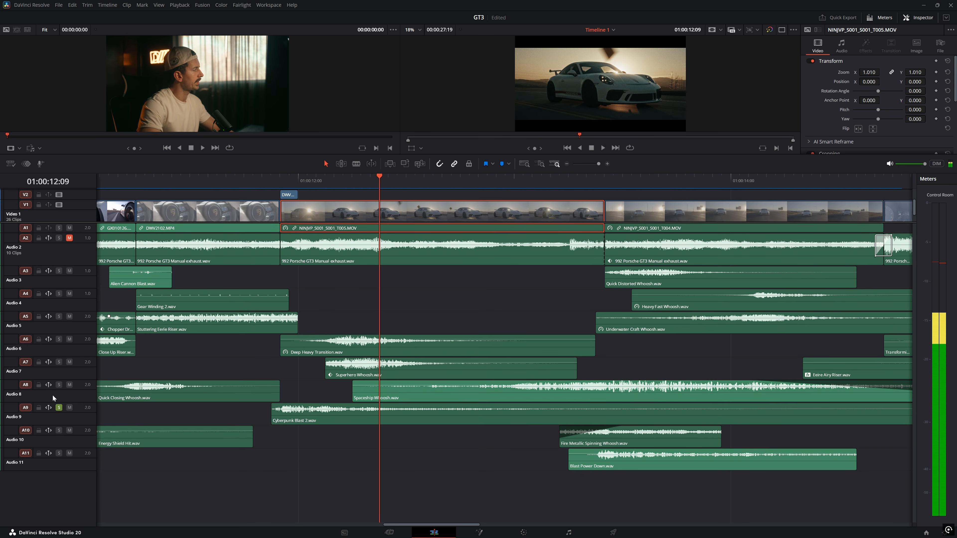
pyautogui.click(59, 408)
# Step: Scrub to 01:00:12:07, audition Deep Heavy Transition with only Audio 6 soloed, and clear the solo
pyautogui.moveTo(341, 181); pyautogui.dragTo(370, 193)
pyautogui.click(360, 183)
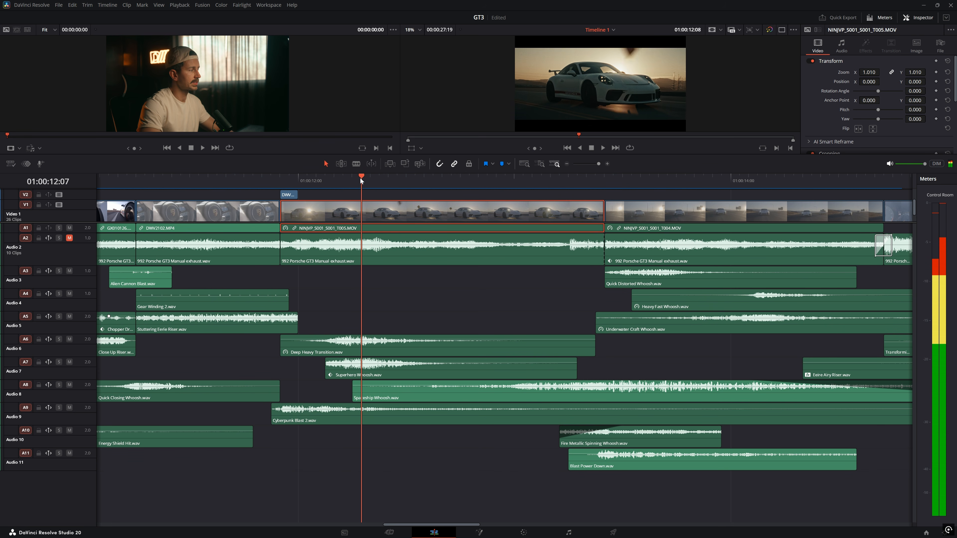
pyautogui.click(59, 362)
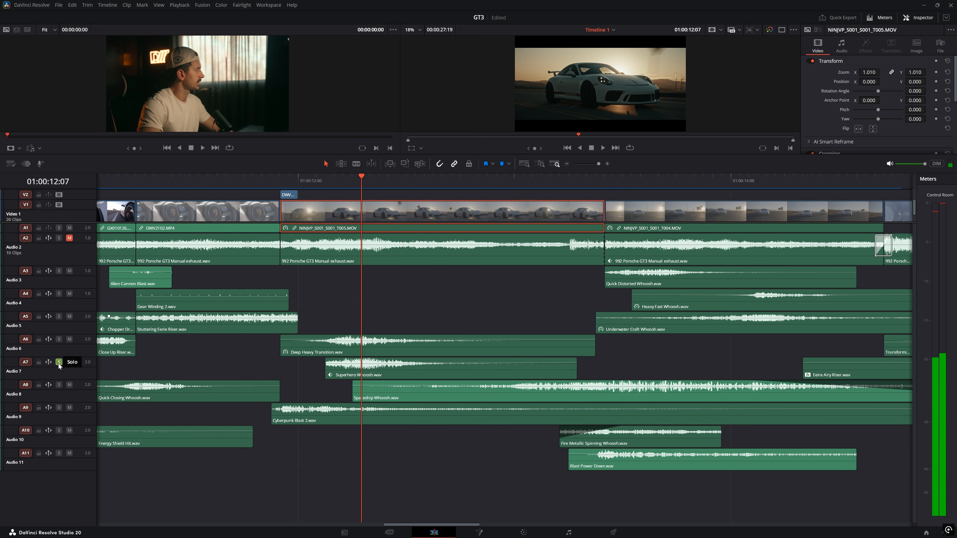
pyautogui.click(59, 362)
pyautogui.click(59, 339)
pyautogui.press('space')
pyautogui.press('space')
pyautogui.click(59, 339)
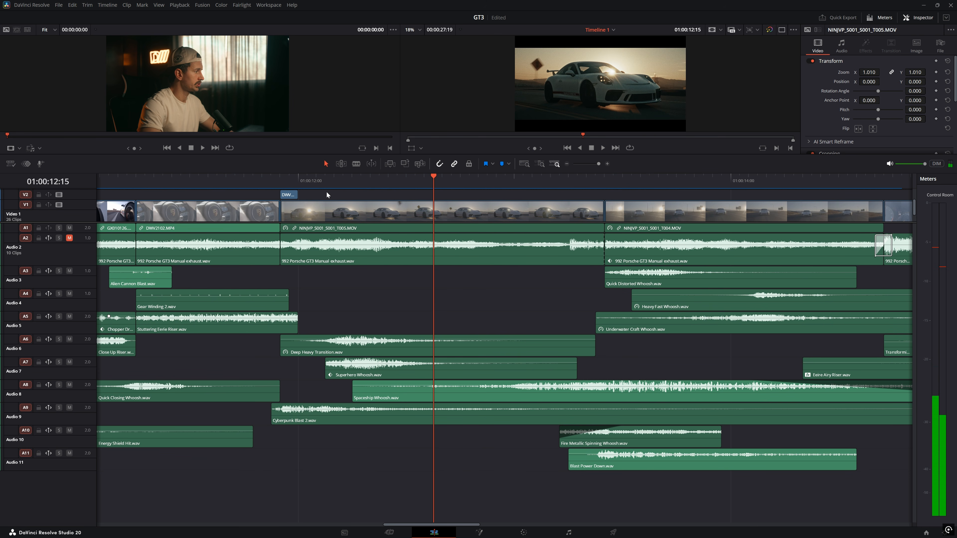
# Step: Audition Superhero Whoosh with only Audio 7 soloed from 01:00:12:04, and scrub ahead to 01:00:12:18
pyautogui.click(331, 183)
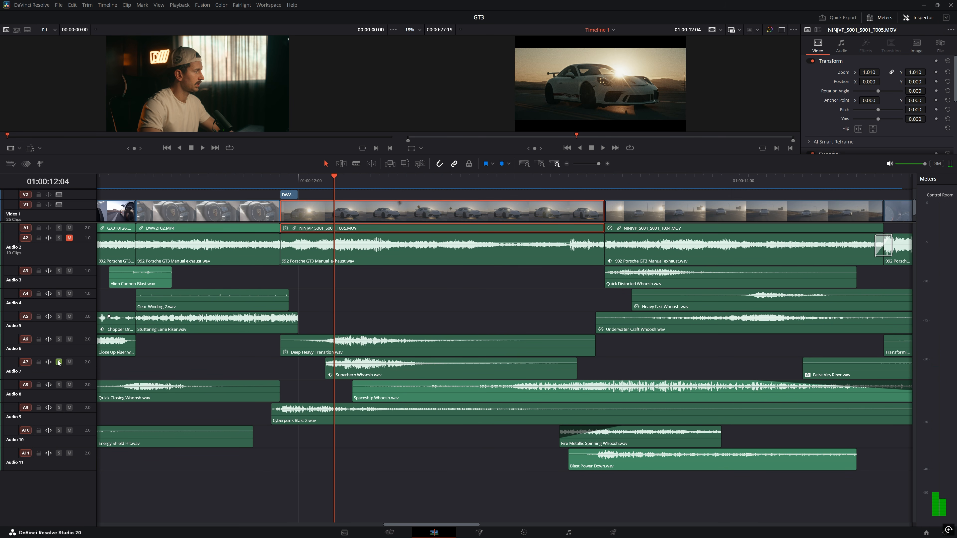
pyautogui.press('space')
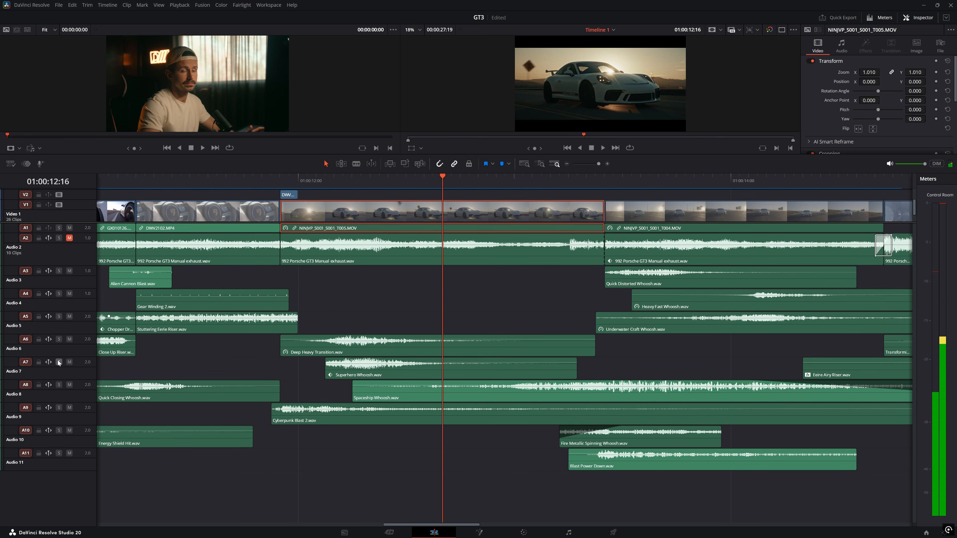
pyautogui.moveTo(450, 187)
pyautogui.mouseDown()
pyautogui.moveTo(490, 193)
pyautogui.moveTo(461, 198)
pyautogui.mouseUp()
# Step: Solo Audio 8 and audition Spaceship Whoosh
pyautogui.click(58, 384)
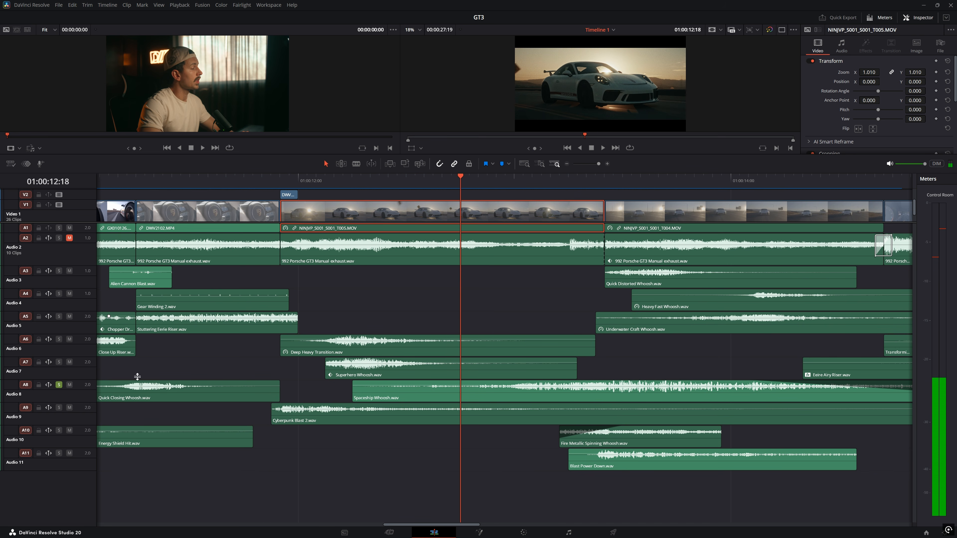
pyautogui.hscroll(4, 364, 279)
pyautogui.click(263, 181)
pyautogui.press('space')
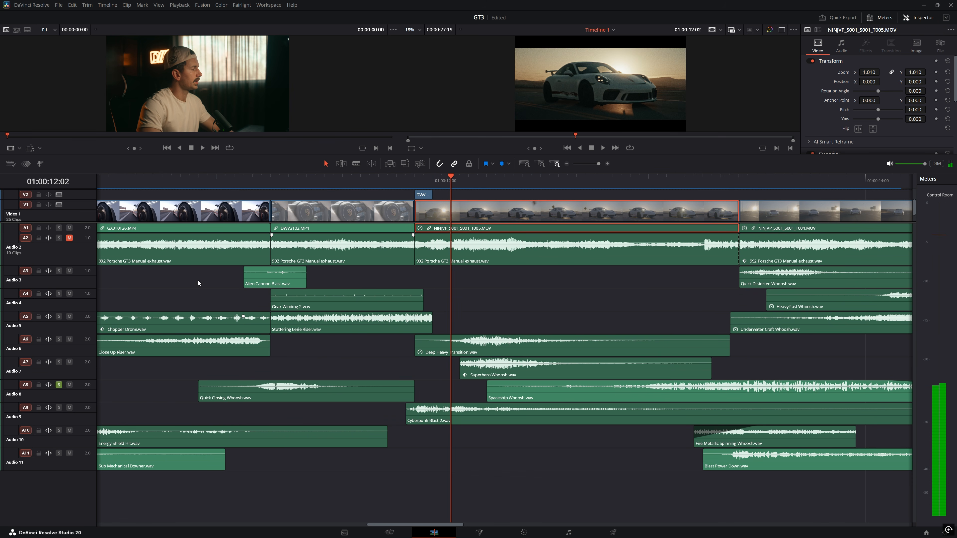
# Step: Audition Audio 6, 7, 8 and 9 soloed together from near the start of the NINJVP_S001_S001_T005.MOV shot
pyautogui.click(424, 179)
pyautogui.press('space')
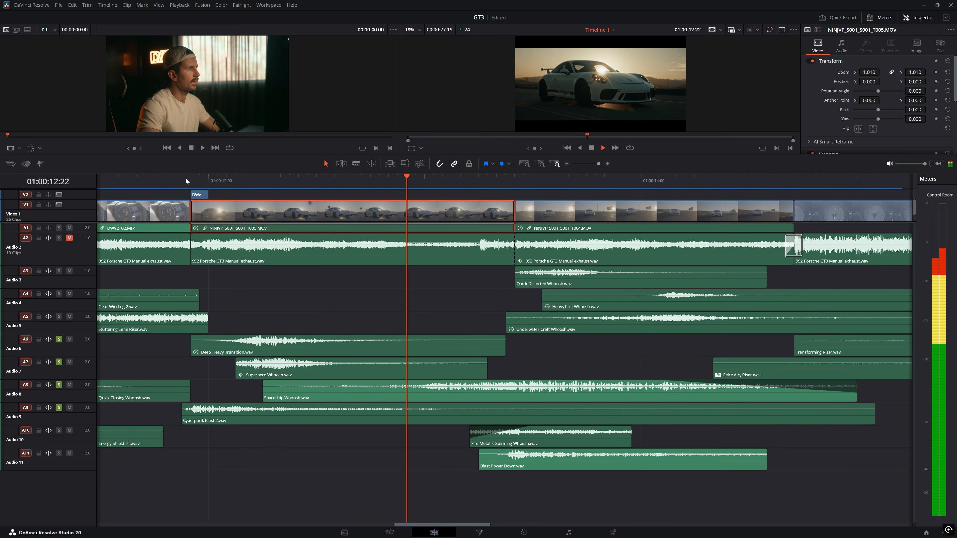
pyautogui.press('space')
# Step: Move the playhead to the cut at 01:00:13:10 and clear the solos on Audio 6, 7, 8 and 9
pyautogui.click(515, 181)
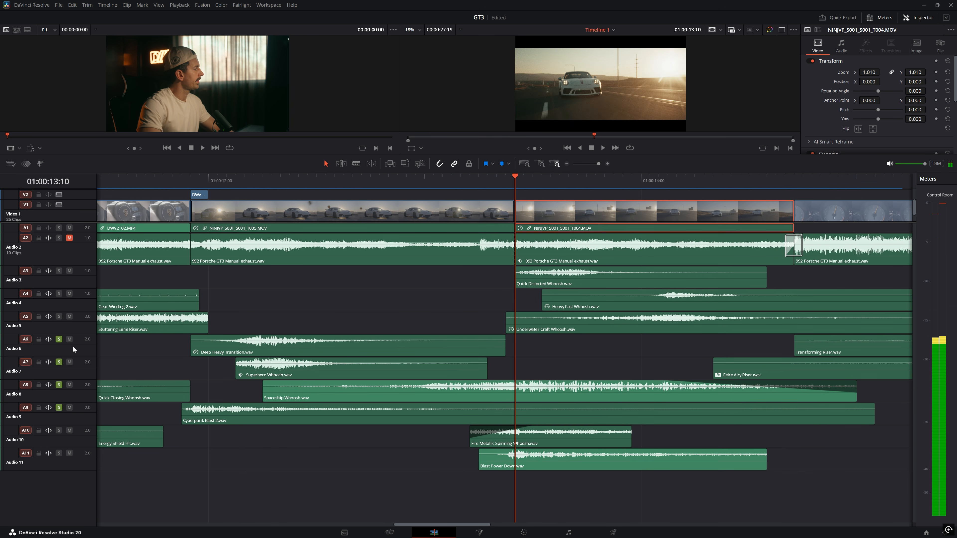
pyautogui.click(59, 339)
pyautogui.click(59, 362)
pyautogui.click(58, 384)
pyautogui.click(59, 408)
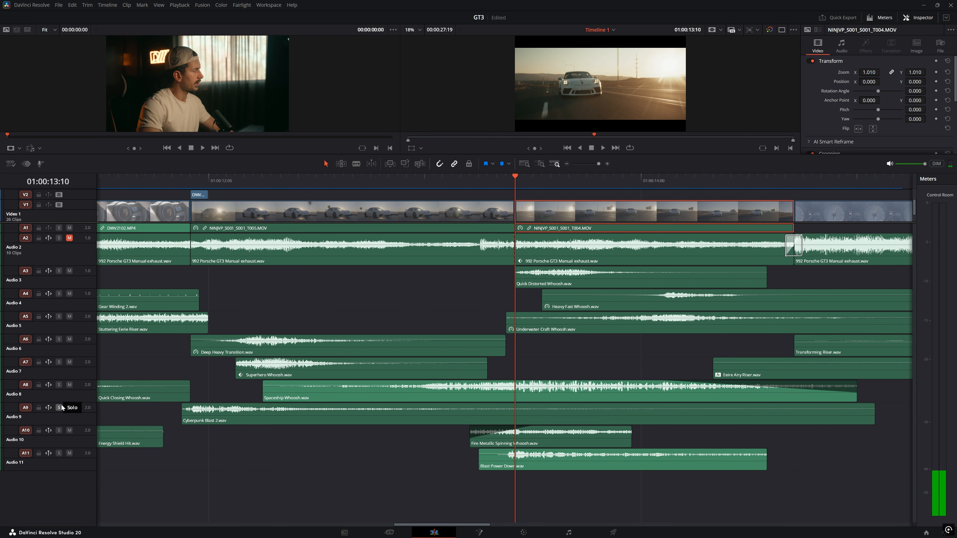
# Step: Play the NINJVP_S001_S001_T004.MOV shot from 01:00:13:10 with no tracks soloed
pyautogui.hscroll(3, 473, 284)
pyautogui.press('space')
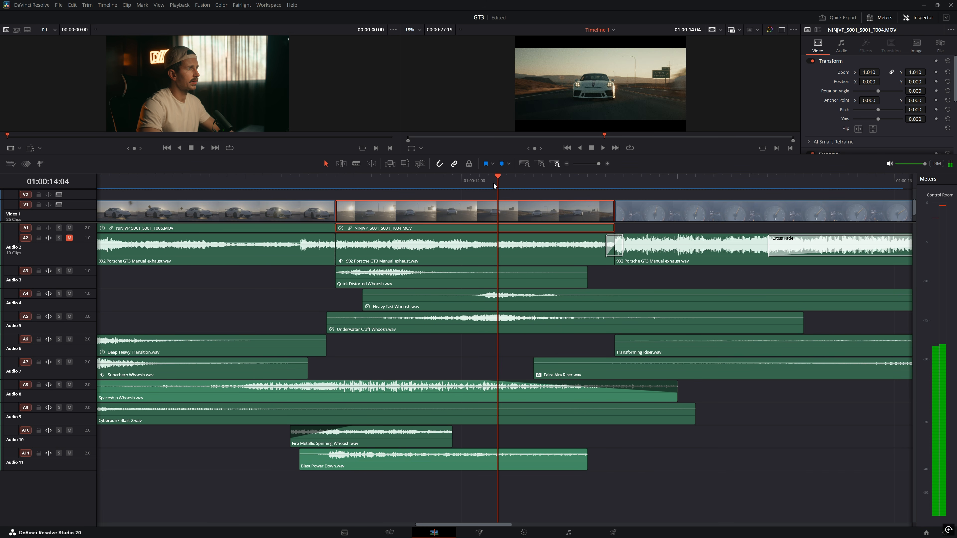
pyautogui.click(532, 184)
# Step: Audition Quick Distorted Whoosh with only Audio 3 soloed from the cut at 01:00:13:10, and clear the solo
pyautogui.moveTo(353, 187); pyautogui.dragTo(336, 182)
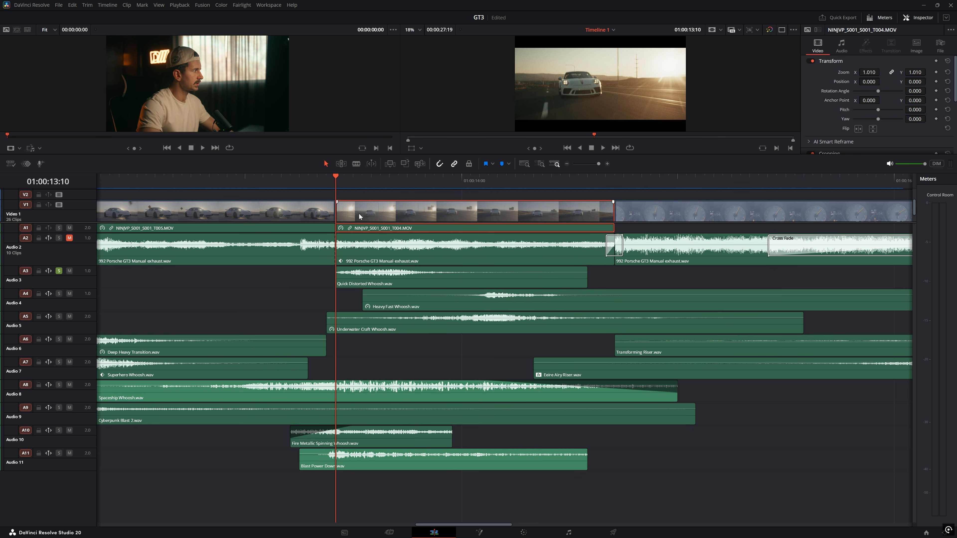
pyautogui.press('space')
pyautogui.click(337, 181)
pyautogui.press('space')
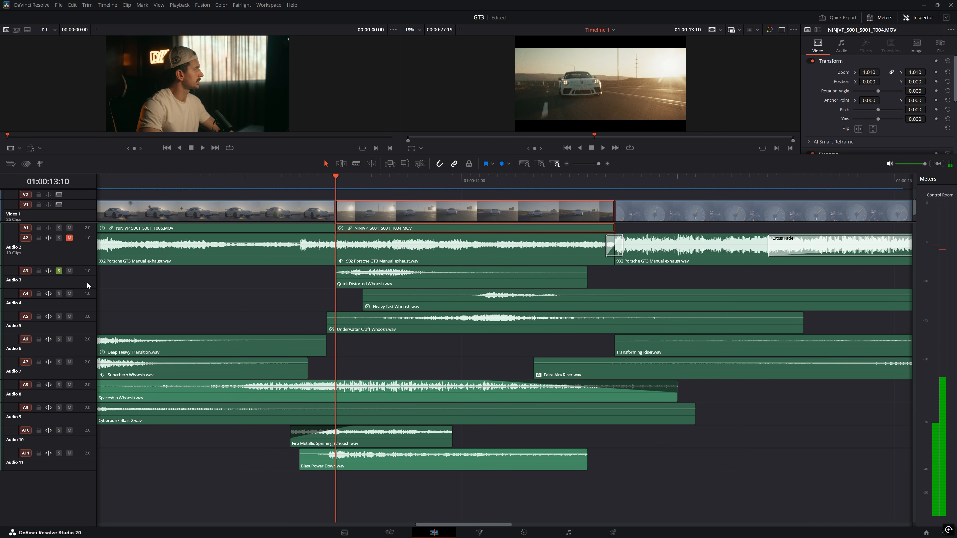
pyautogui.click(59, 271)
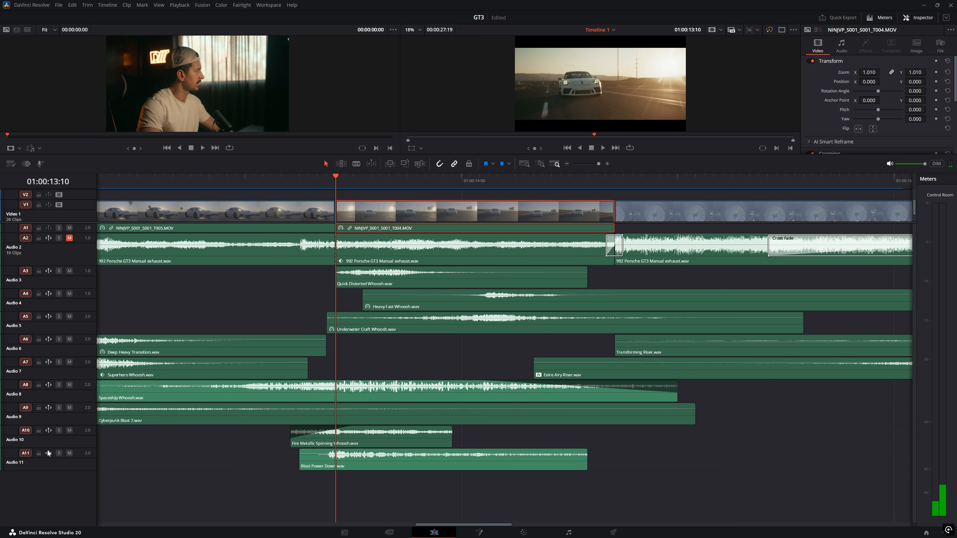
# Step: Audition Blast Power Down with only Audio 11 soloed from 01:00:13:09, just before the NINJVP_S001_S001_T004.MOV cut
pyautogui.click(317, 180)
pyautogui.click(326, 179)
pyautogui.press('space')
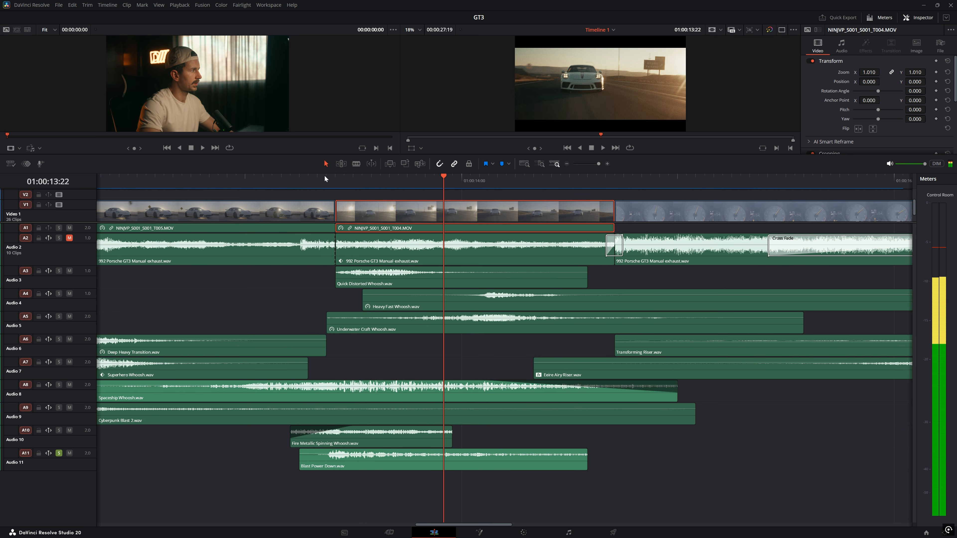
pyautogui.press('space')
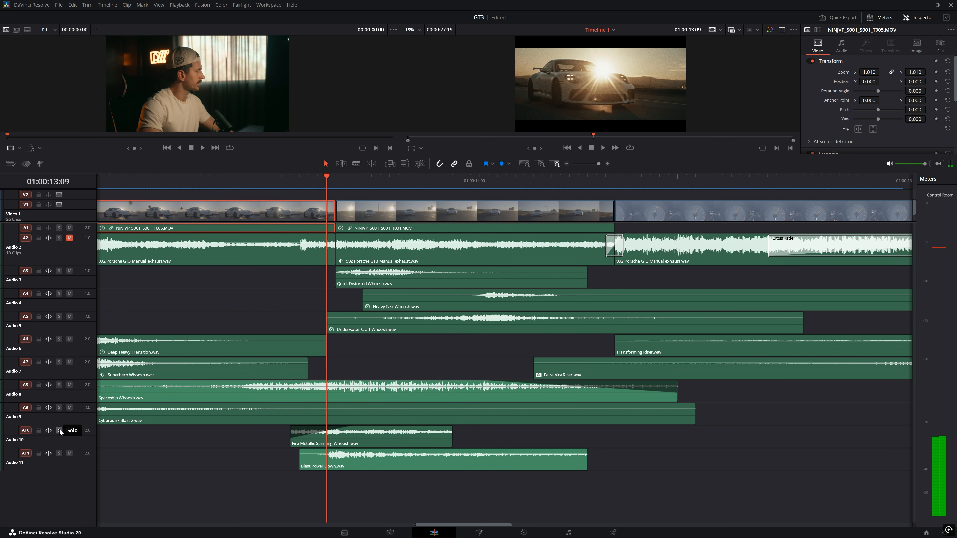
# Step: Audition Fire Metallic Spinning Whoosh with only Audio 10 soloed, and scrub the car shot forward to 01:00:14:01
pyautogui.press('space')
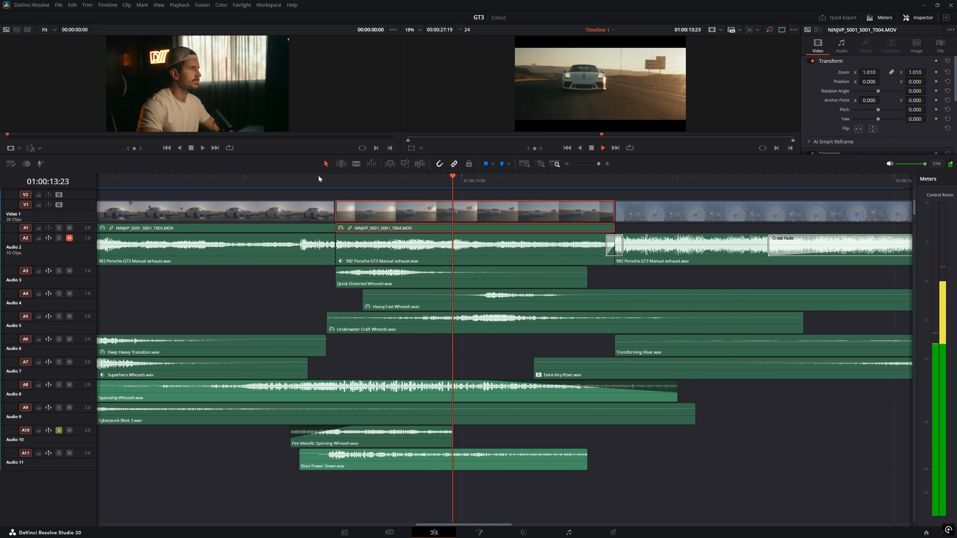
pyautogui.press('space')
pyautogui.click(345, 180)
pyautogui.moveTo(344, 182); pyautogui.dragTo(470, 180)
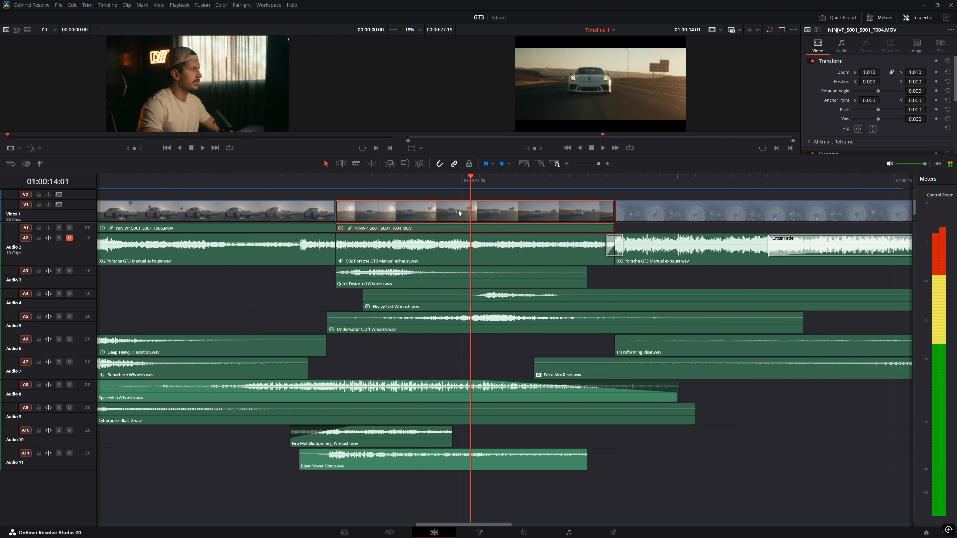
# Step: Audition Heavy Fast Whoosh with only Audio 4 soloed from around 01:00:14:00, and clear the solo
pyautogui.click(59, 293)
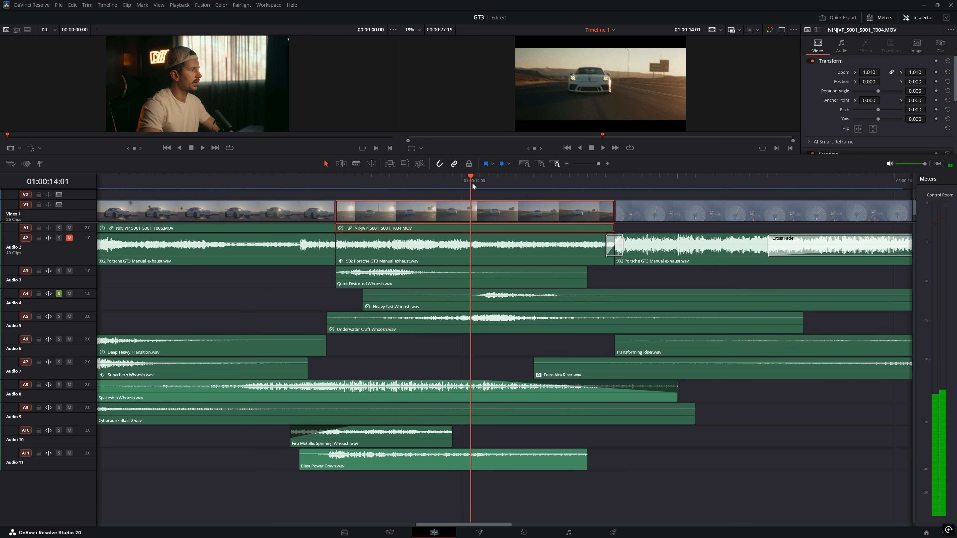
pyautogui.click(465, 182)
pyautogui.press('space')
pyautogui.press('space')
pyautogui.press('space')
pyautogui.press('space')
pyautogui.click(59, 294)
# Step: Audition Underwater Craft Whoosh with only Audio 5 soloed, and clear the solo
pyautogui.click(58, 316)
pyautogui.press('space')
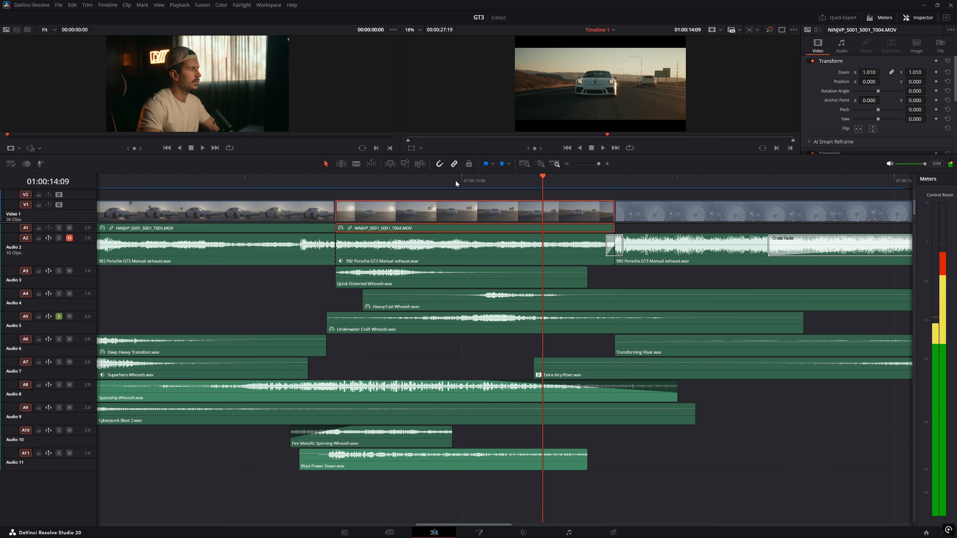
pyautogui.press('space')
pyautogui.click(59, 316)
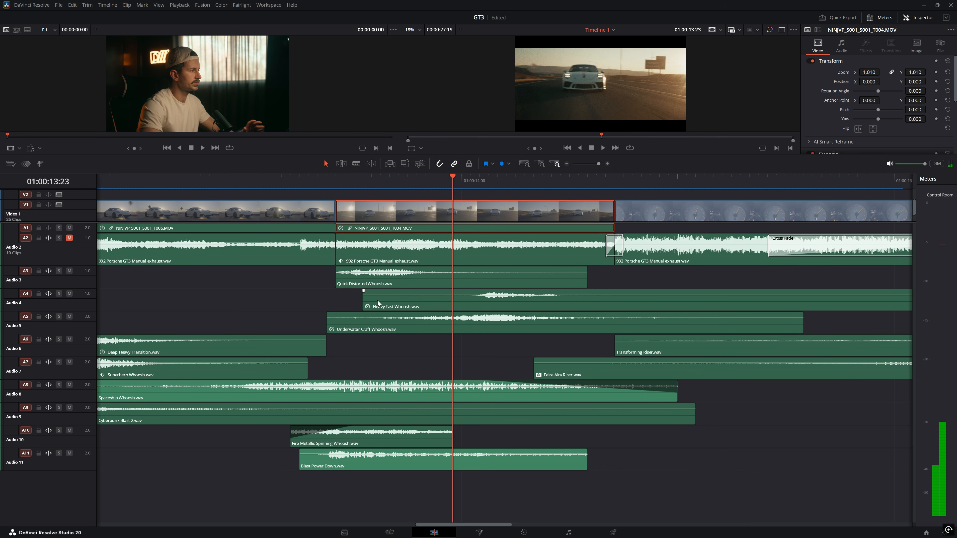
# Step: Play the full layered sound mix from the start of the NINJVP_S001_S001_T004.MOV shot
pyautogui.click(339, 184)
pyautogui.press('space')
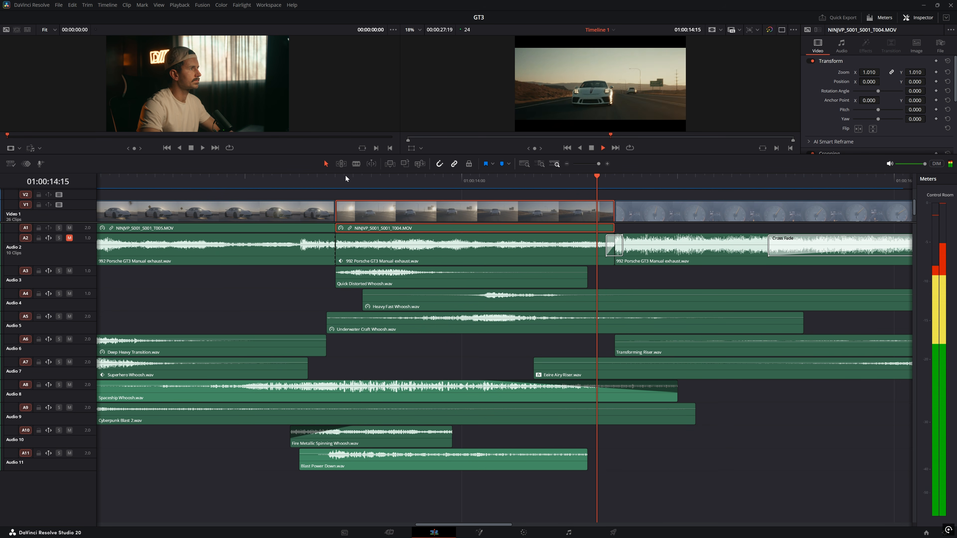
pyautogui.press('space')
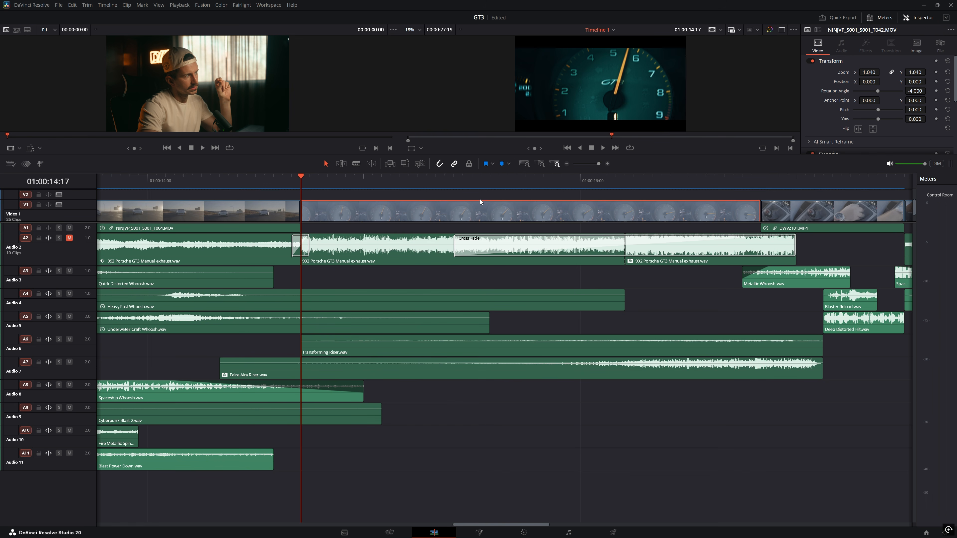
# Step: Inspect the Equalizer of the Audio 2 exhaust clip under the tachometer shot, and scrub the shot back to 01:00:15:01
pyautogui.click(439, 185)
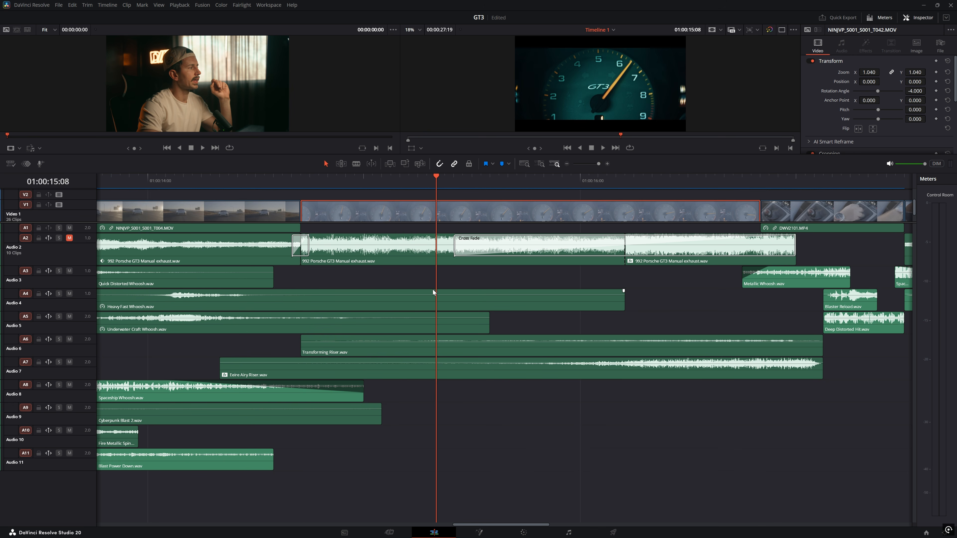
pyautogui.click(422, 255)
pyautogui.scroll(-5, 944, 115)
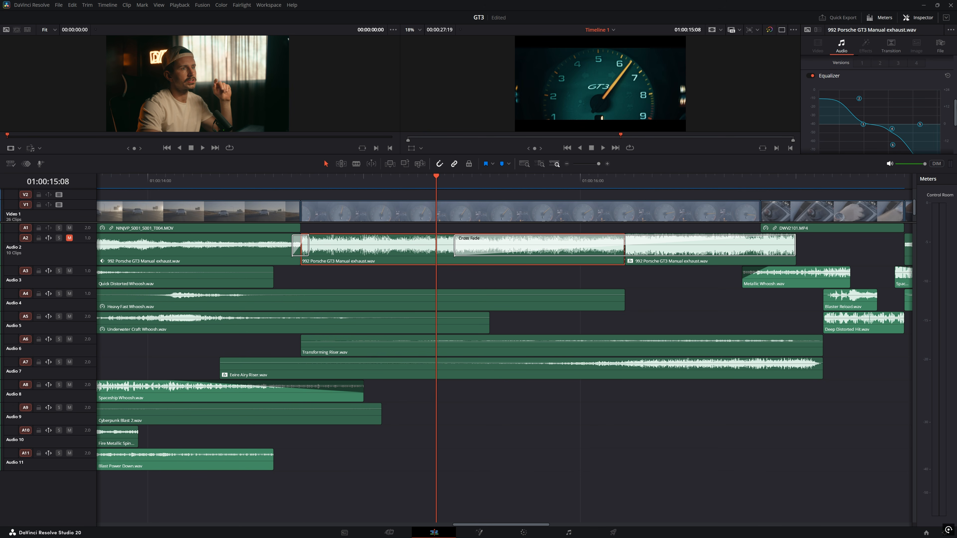
pyautogui.moveTo(456, 176); pyautogui.dragTo(373, 178)
pyautogui.click(381, 235)
pyautogui.hscroll(6, 427, 222)
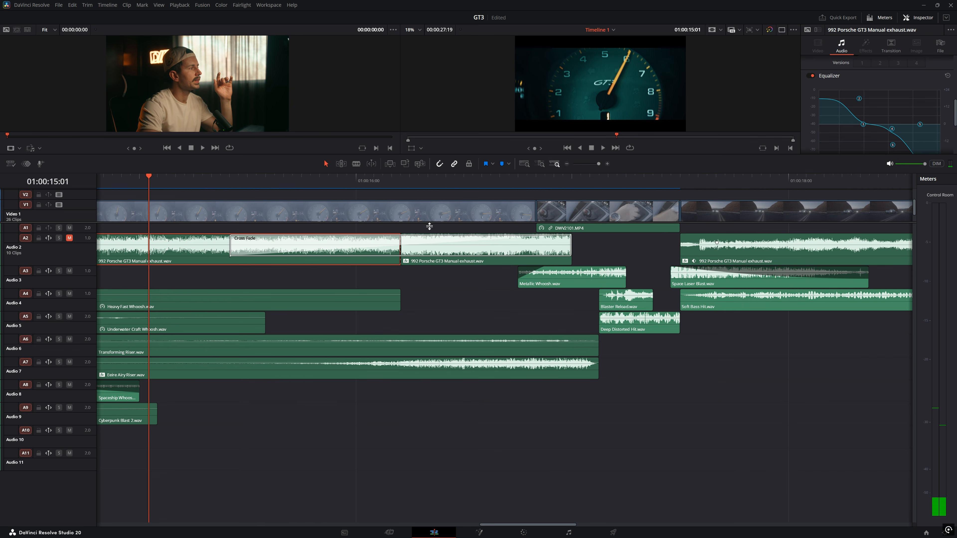
# Step: Inspect the Tremelo-based Modulation effect and its presets on the second Audio 2 exhaust clip under the tachometer shot
pyautogui.hscroll(-4, 456, 261)
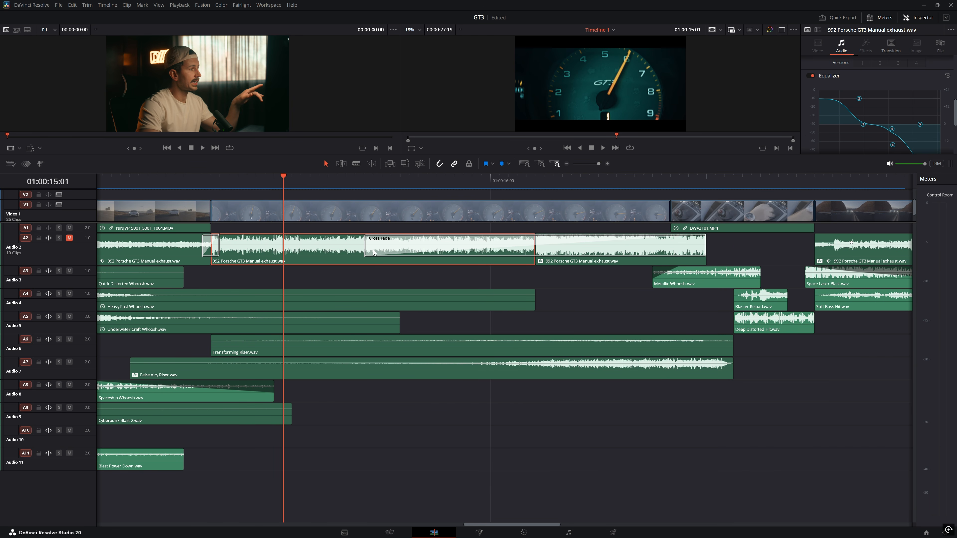
pyautogui.click(637, 262)
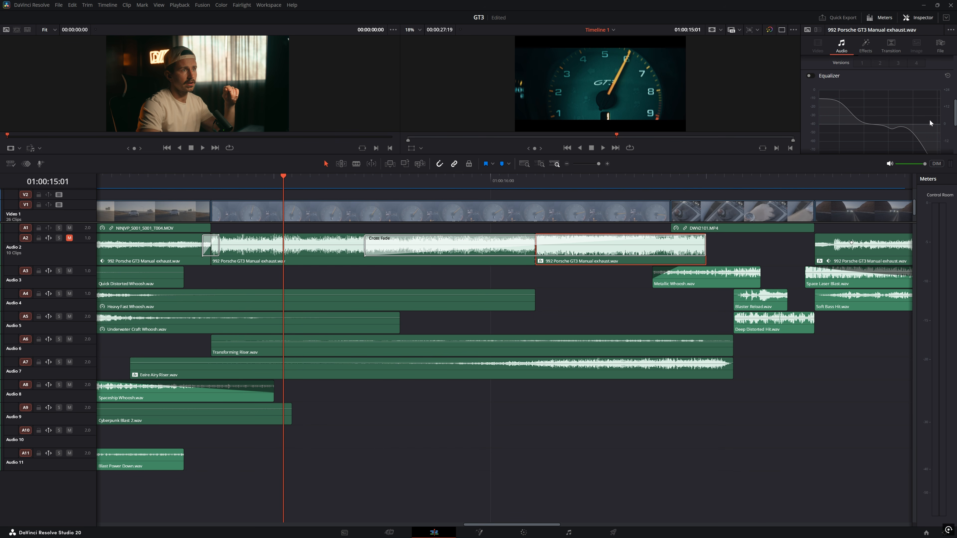
pyautogui.scroll(-5, 867, 105)
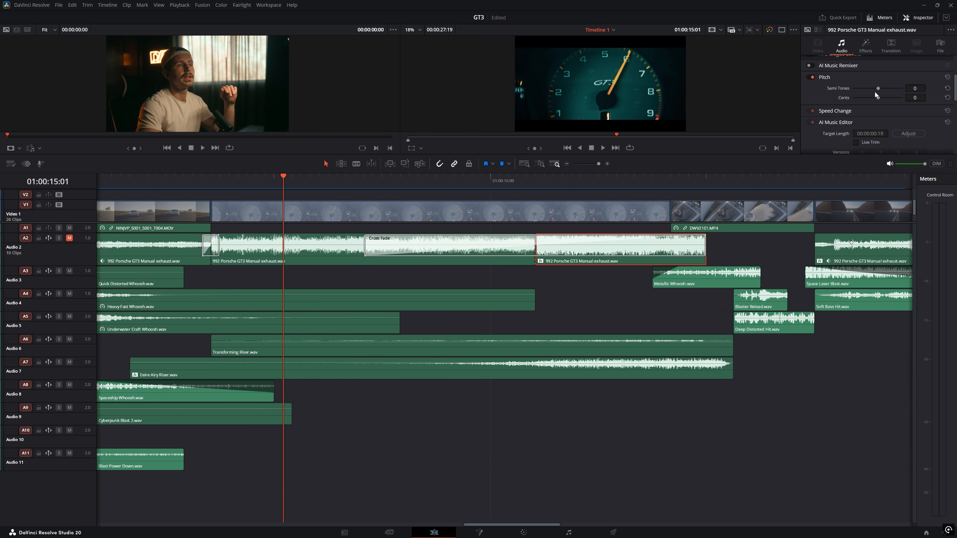
pyautogui.click(864, 50)
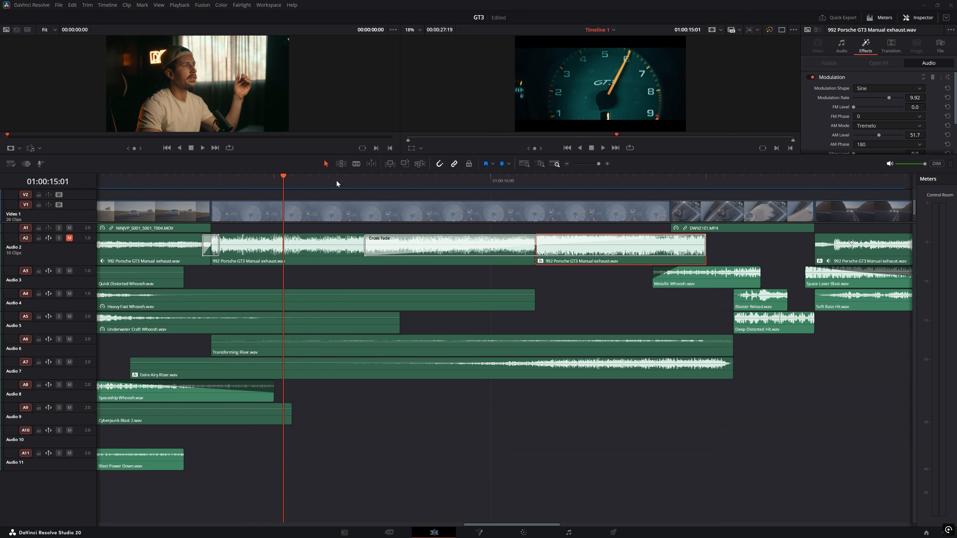
pyautogui.click(948, 77)
pyautogui.click(329, 145)
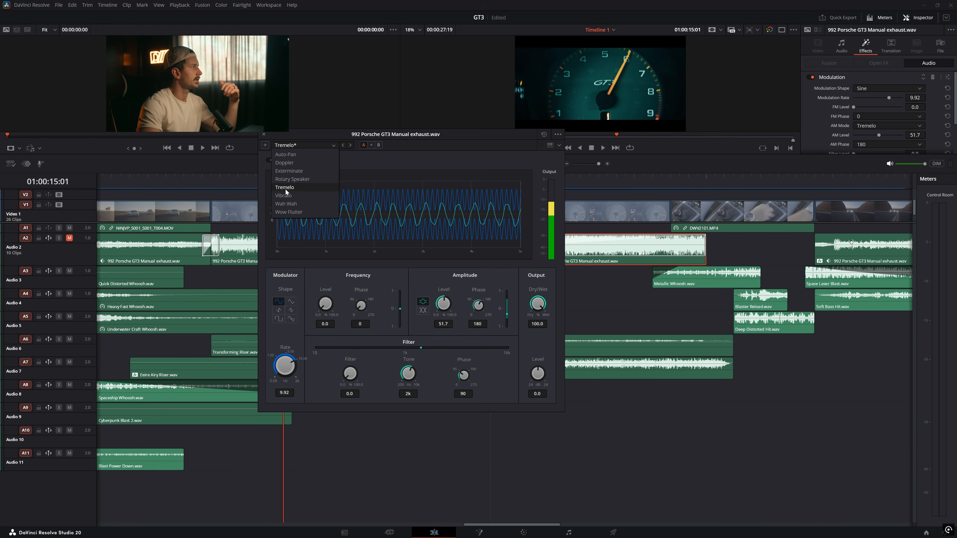
pyautogui.click(395, 161)
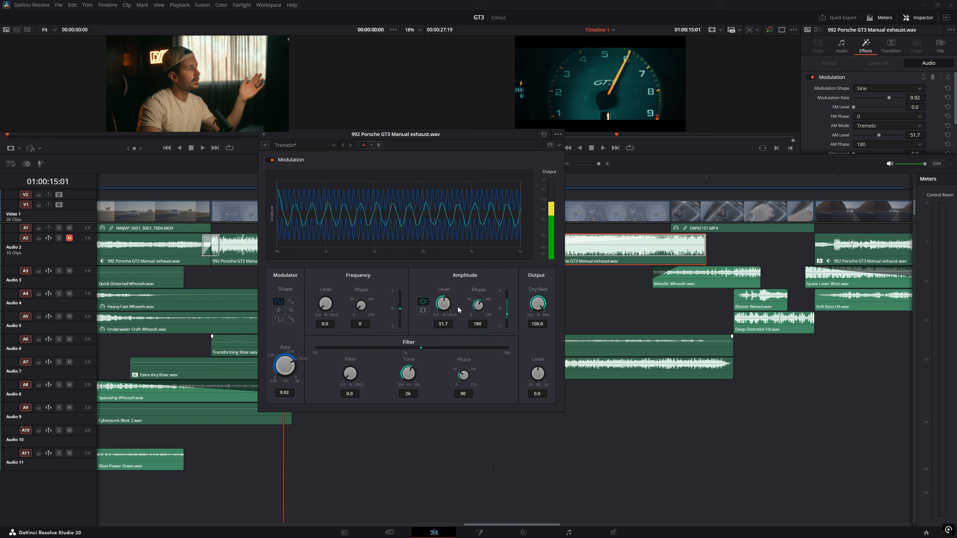
pyautogui.click(263, 134)
# Step: Audition the exhaust clips under the tachometer shot with only Audio 2 soloed from 01:00:15:04, and clear the solo
pyautogui.moveTo(339, 179); pyautogui.dragTo(310, 180)
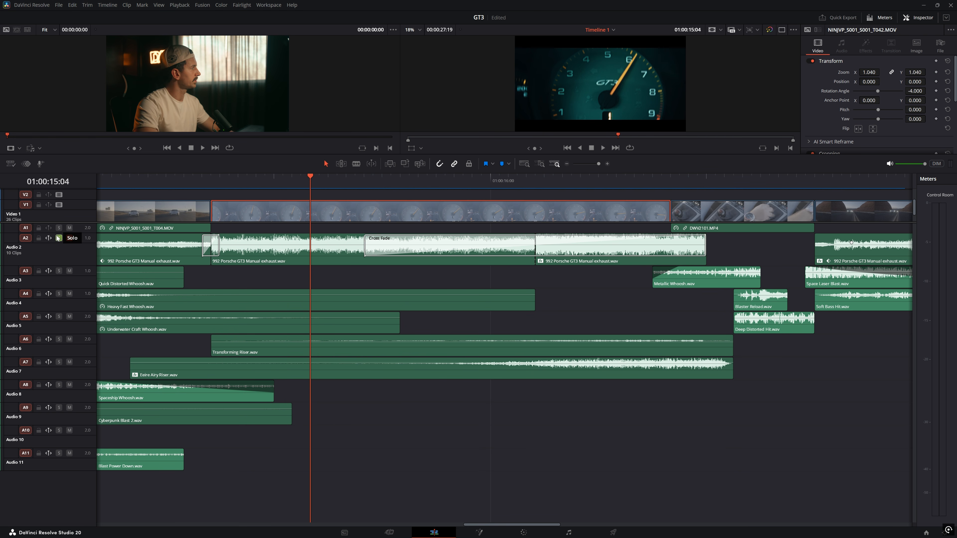
pyautogui.press('space')
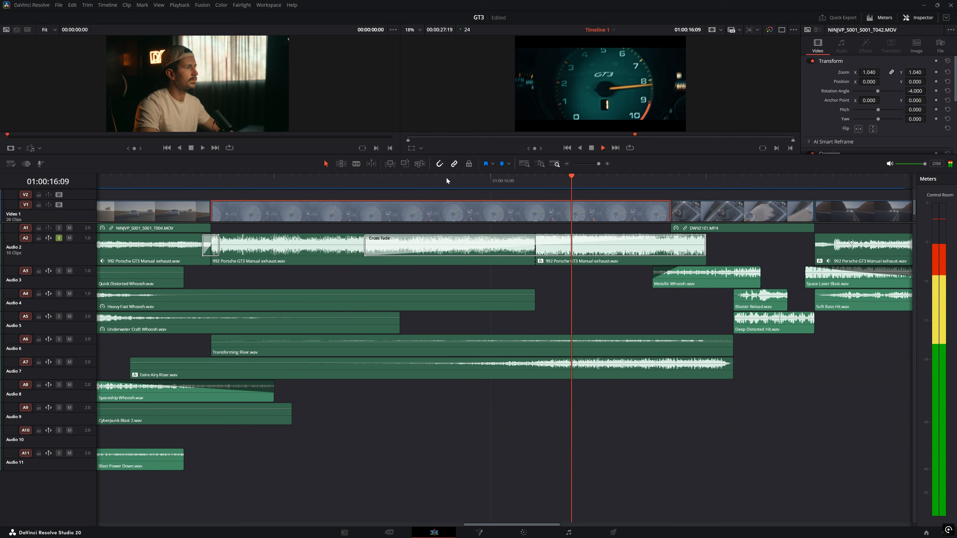
pyautogui.press('space')
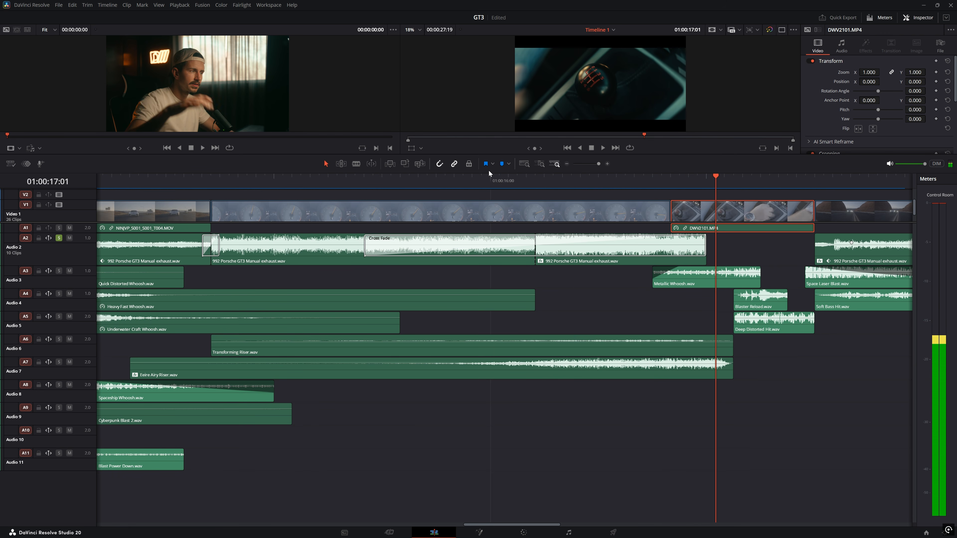
pyautogui.click(352, 180)
pyautogui.press('space')
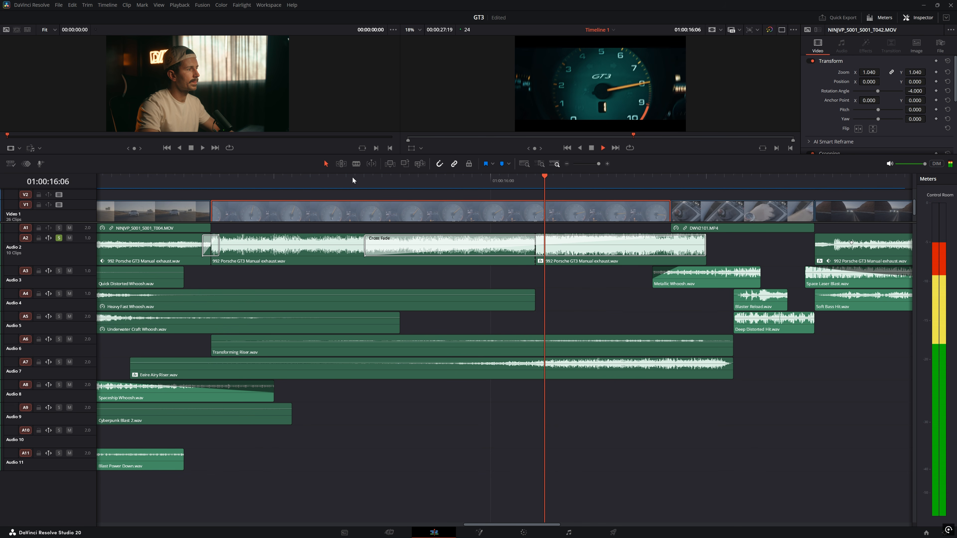
pyautogui.click(482, 180)
pyautogui.click(58, 237)
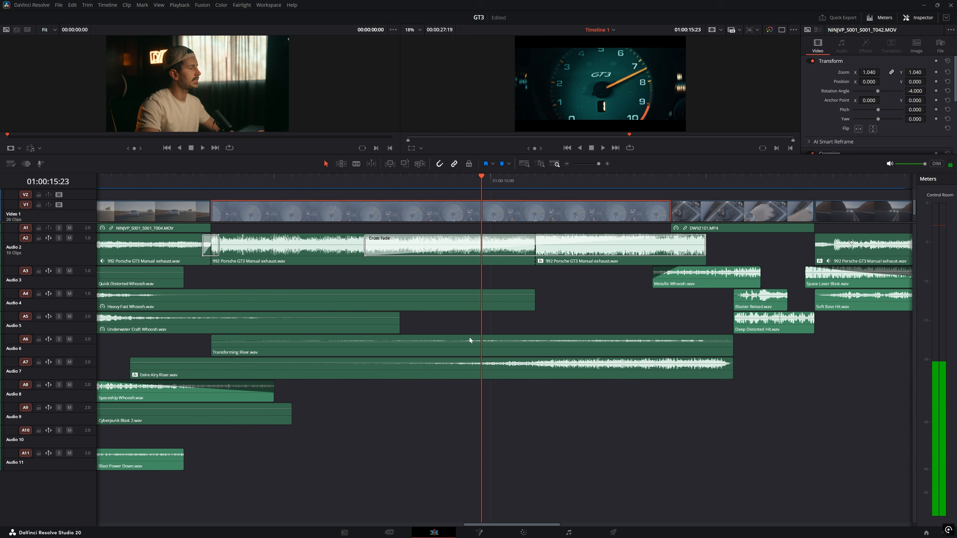
# Step: Audition Eeire Airy Riser.wav with only Audio 7 soloed from around 01:00:16:01, and clear the solo
pyautogui.click(554, 370)
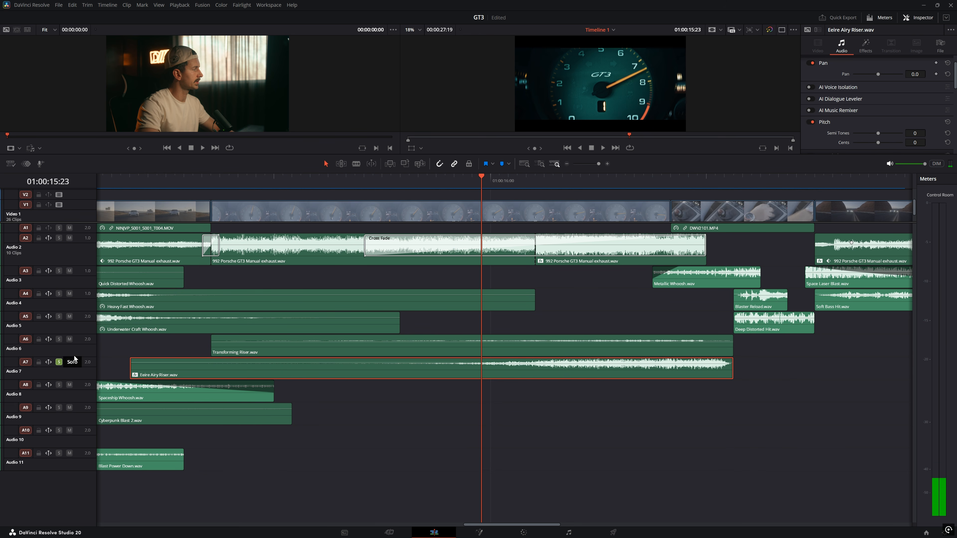
pyautogui.click(524, 180)
pyautogui.press('space')
pyautogui.click(500, 180)
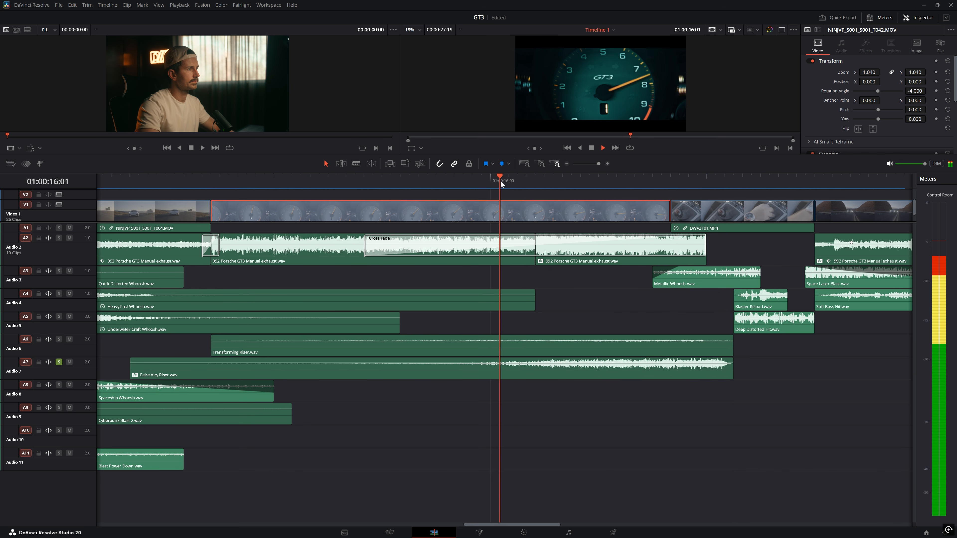
pyautogui.press('space')
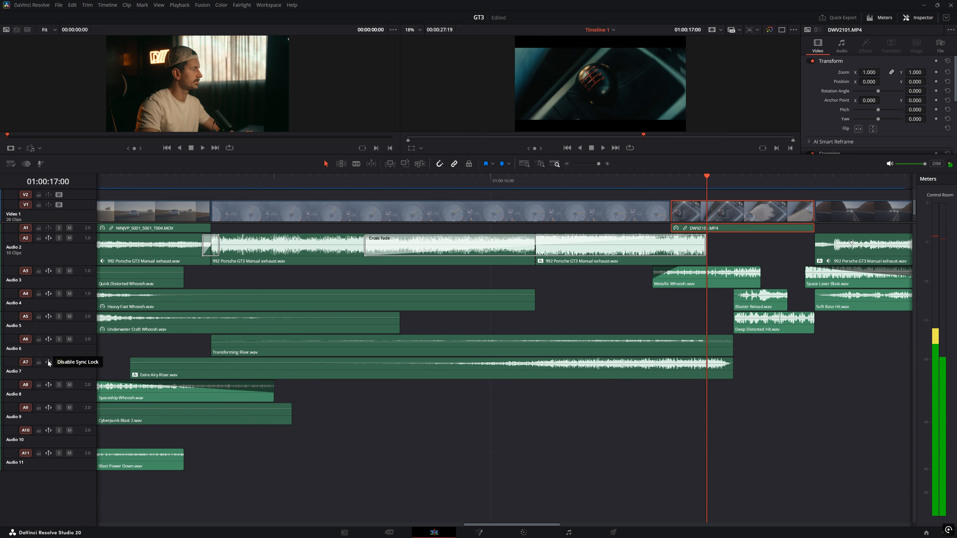
# Step: Audition Transforming Riser.wav with only Audio 6 soloed toward the end of the tachometer shot
pyautogui.click(59, 339)
pyautogui.click(562, 180)
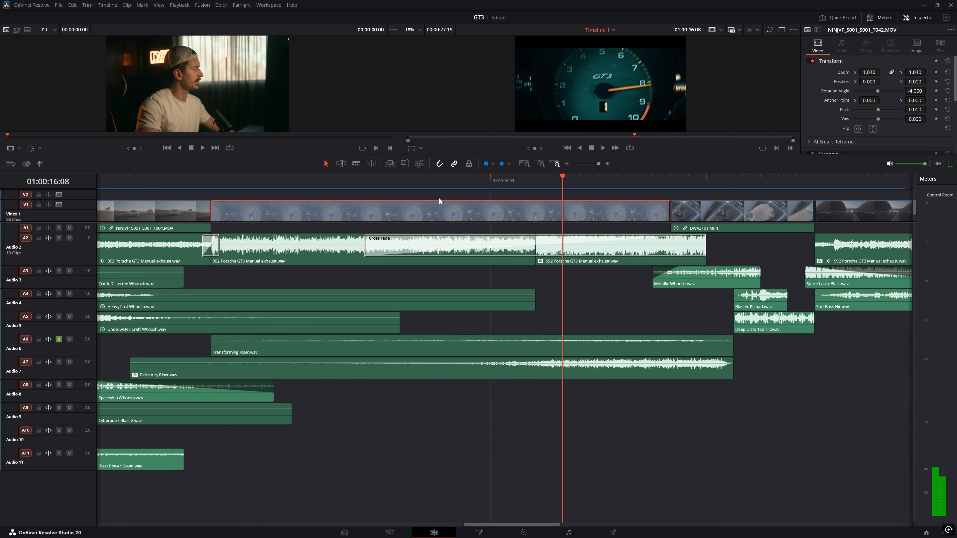
pyautogui.click(518, 181)
pyautogui.click(464, 181)
pyautogui.press('space')
pyautogui.click(402, 182)
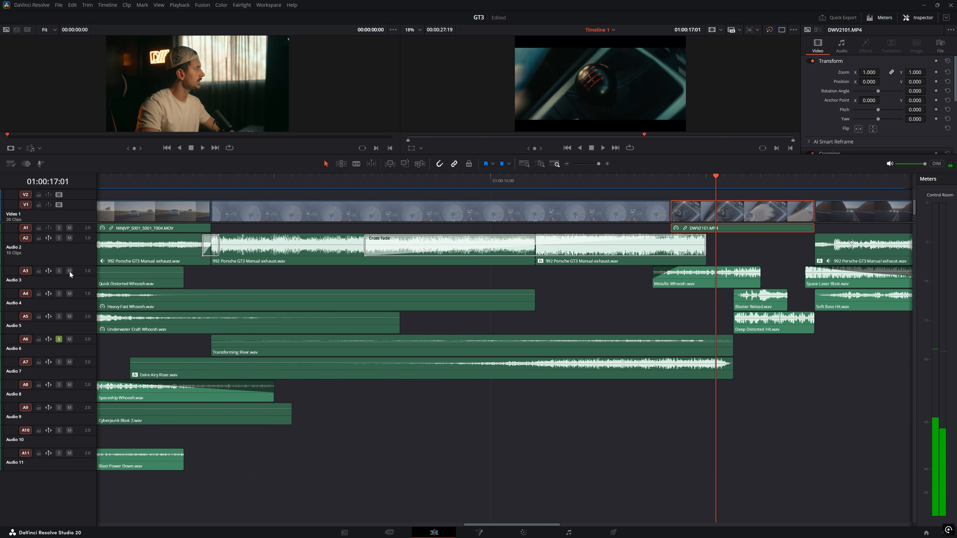
# Step: Audition both risers together with Audio 6 and Audio 7 soloed from 01:00:14:18
pyautogui.click(59, 362)
pyautogui.click(220, 181)
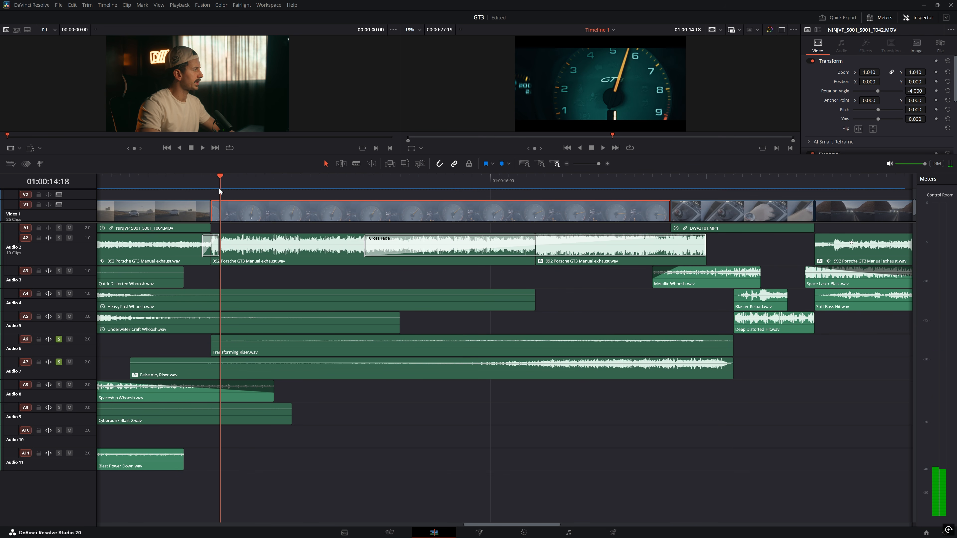
pyautogui.press('space')
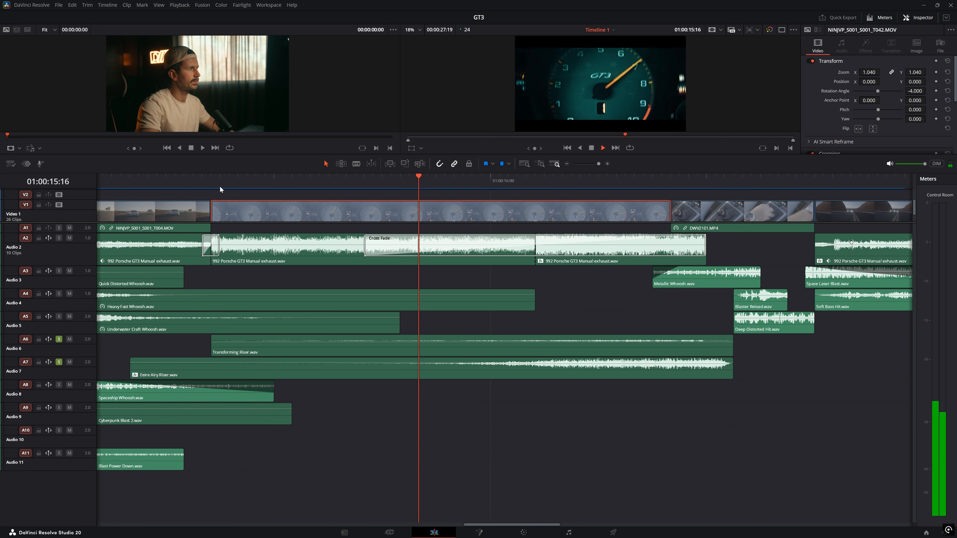
pyautogui.press('space')
# Step: Audition the exhaust together with both risers by soloing Audio 2, 6 and 7, clear the solos, and move to 01:00:16:20
pyautogui.moveTo(283, 181); pyautogui.dragTo(220, 180)
pyautogui.click(212, 180)
pyautogui.press('space')
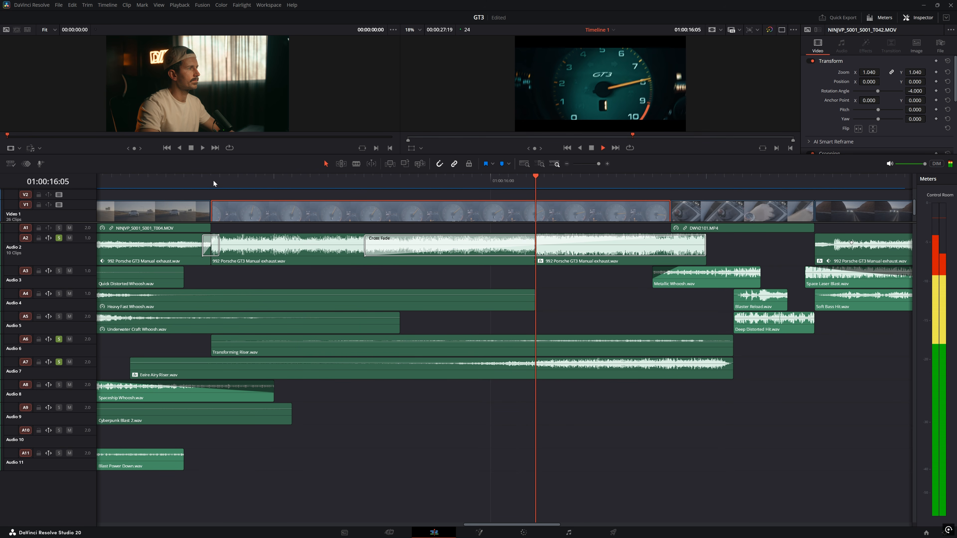
pyautogui.press('space')
pyautogui.moveTo(448, 181)
pyautogui.mouseDown()
pyautogui.moveTo(563, 172)
pyautogui.moveTo(447, 183)
pyautogui.mouseUp()
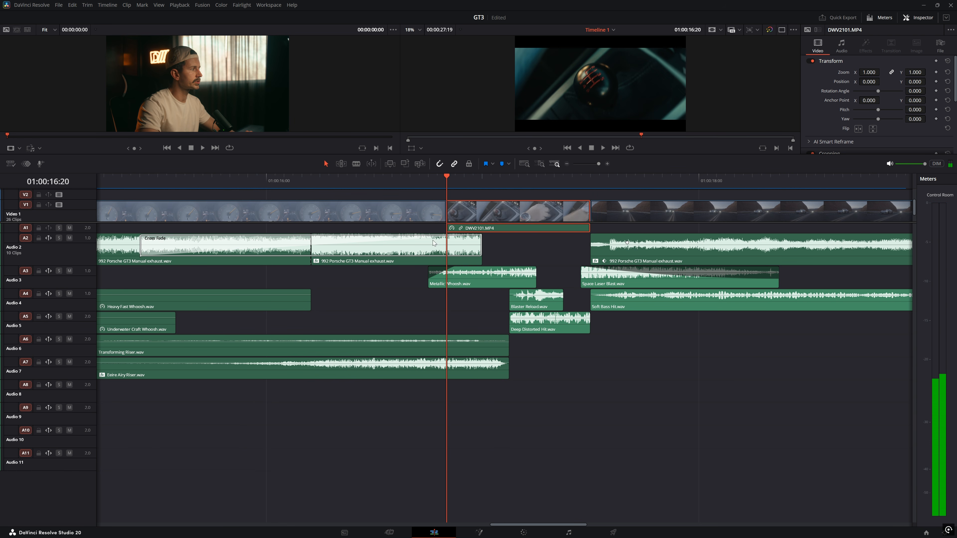
# Step: Audition Metallic Whoosh.wav with only Audio 3 soloed across the cut from the tachometer to DWV2101.MP4
pyautogui.click(59, 271)
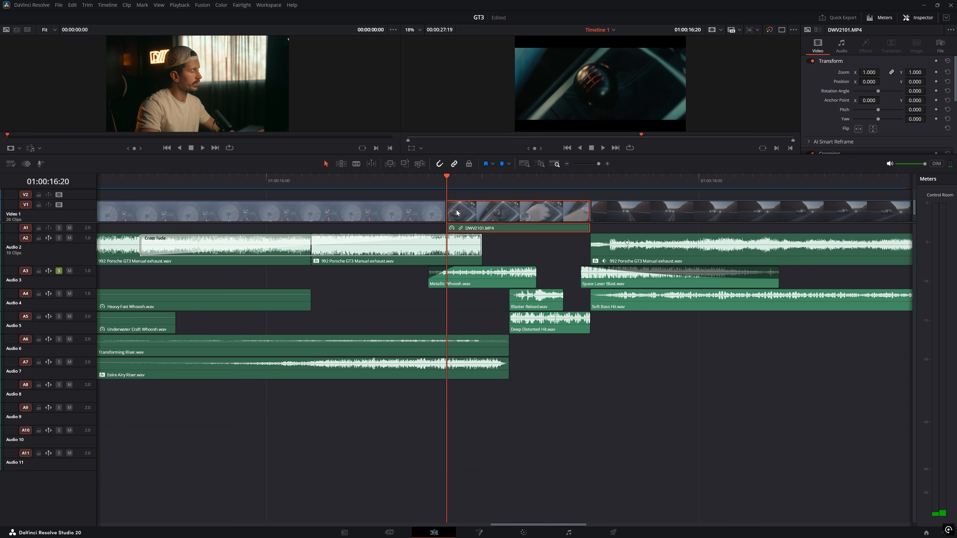
pyautogui.click(433, 180)
pyautogui.press('space')
pyautogui.click(434, 179)
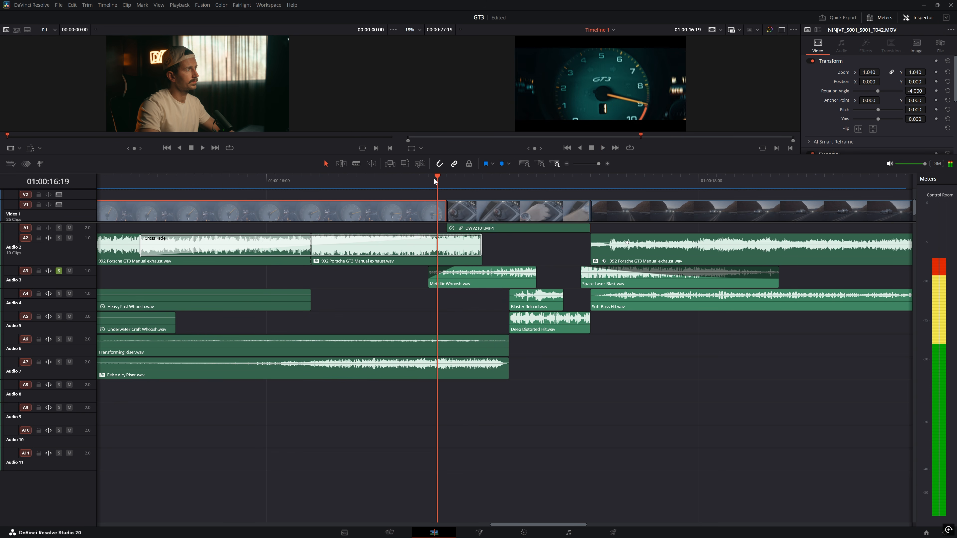
pyautogui.click(509, 181)
pyautogui.press('space')
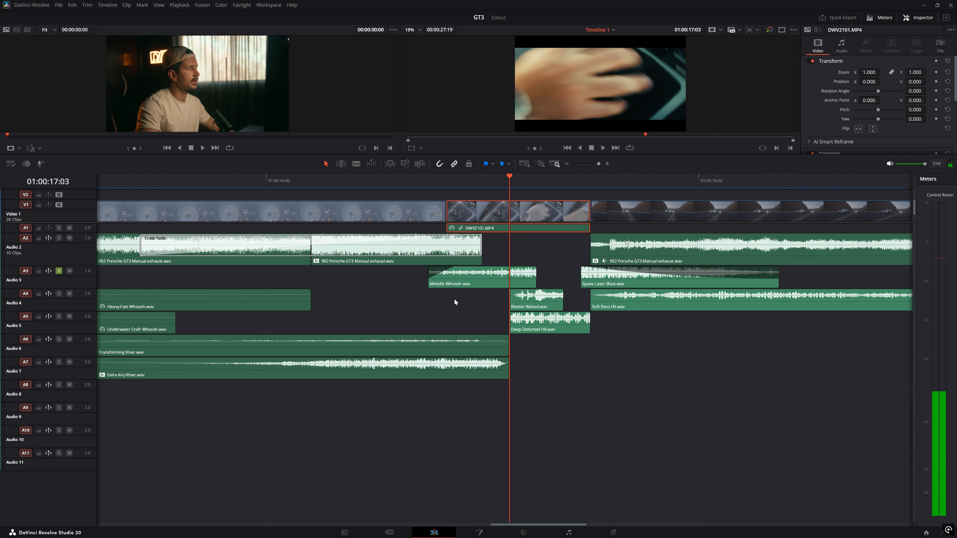
pyautogui.click(443, 181)
pyautogui.click(442, 182)
pyautogui.click(417, 178)
pyautogui.click(453, 178)
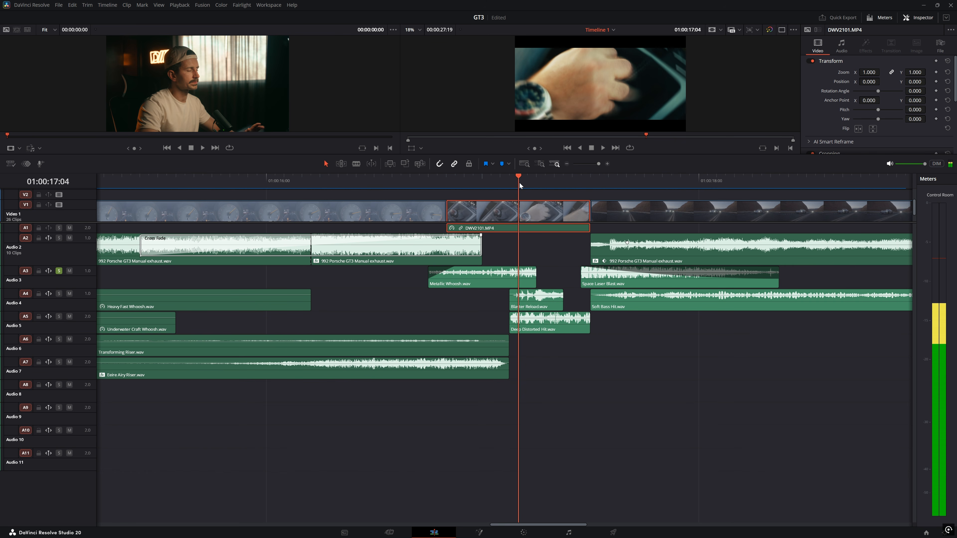
pyautogui.press('space')
# Step: Switch the solo from Audio 3 to Audio 4, audition Blaster Reload.wav over the gear-shift movement, and clear the solo
pyautogui.click(548, 306)
pyautogui.click(59, 270)
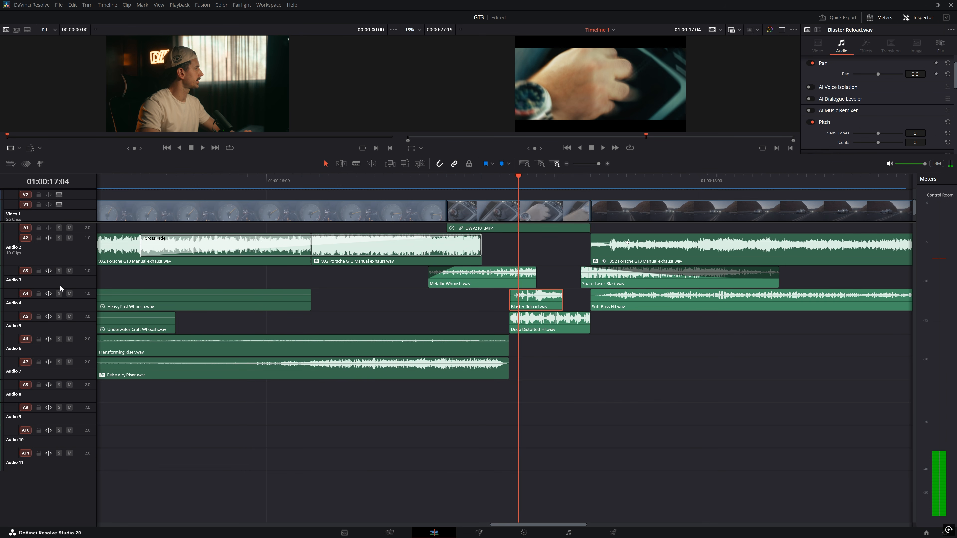
pyautogui.click(59, 293)
pyautogui.click(503, 178)
pyautogui.press('space')
pyautogui.click(506, 179)
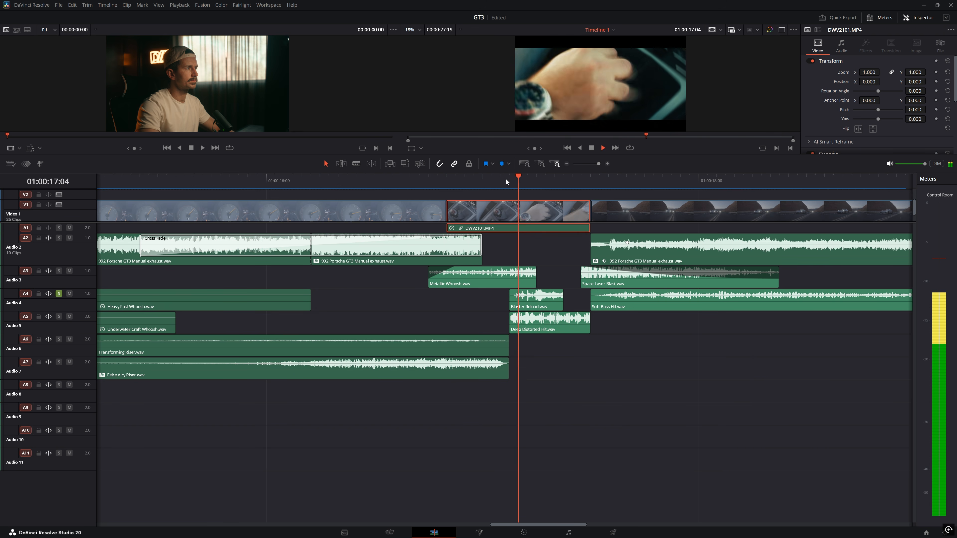
pyautogui.click(506, 179)
pyautogui.click(58, 294)
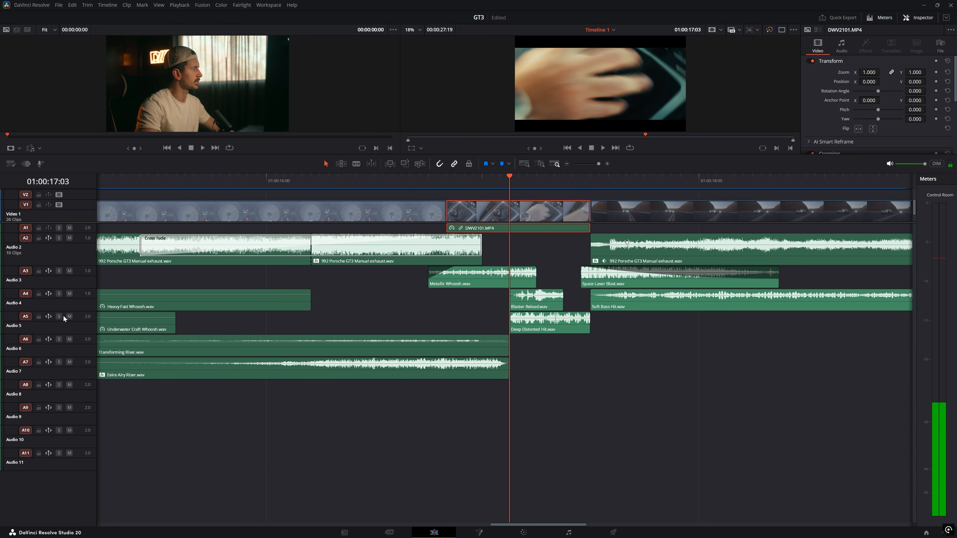
# Step: Audition Deep Distorted Hit.wav with only Audio 5 soloed from 01:00:17:03
pyautogui.click(58, 316)
pyautogui.press('space')
pyautogui.click(511, 179)
pyautogui.press('space')
pyautogui.click(510, 179)
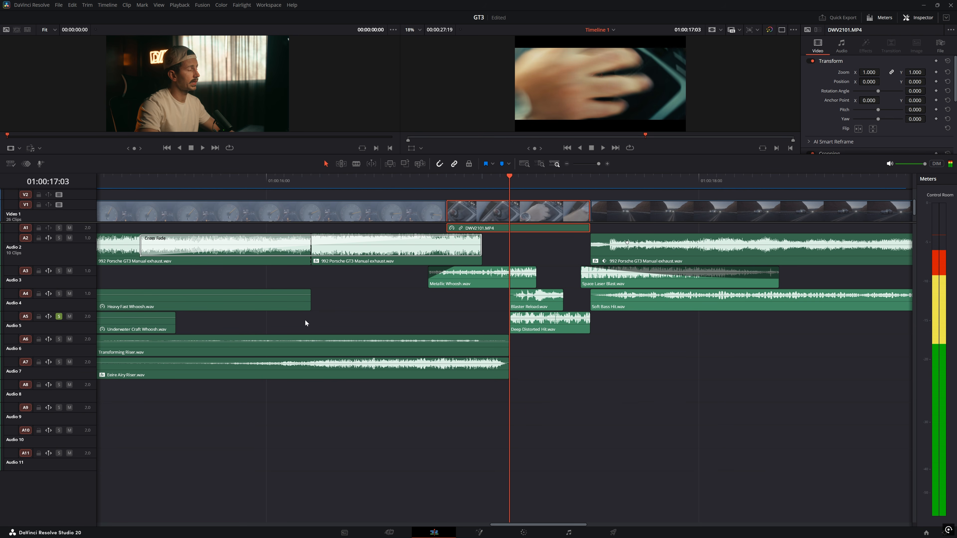
# Step: Audition Blaster Reload.wav and Deep Distorted Hit.wav together with Audio 4 and Audio 5 soloed, and clear both solos
pyautogui.click(60, 294)
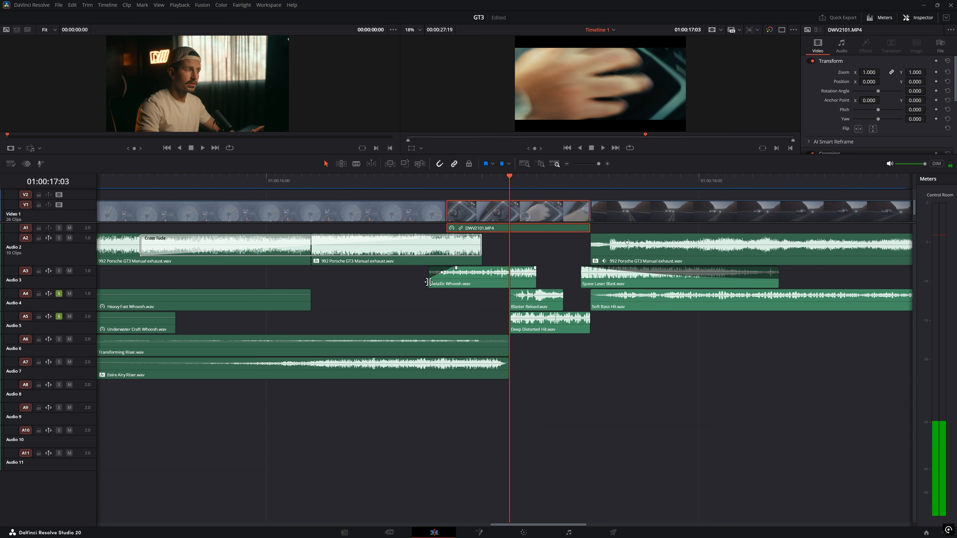
pyautogui.click(494, 182)
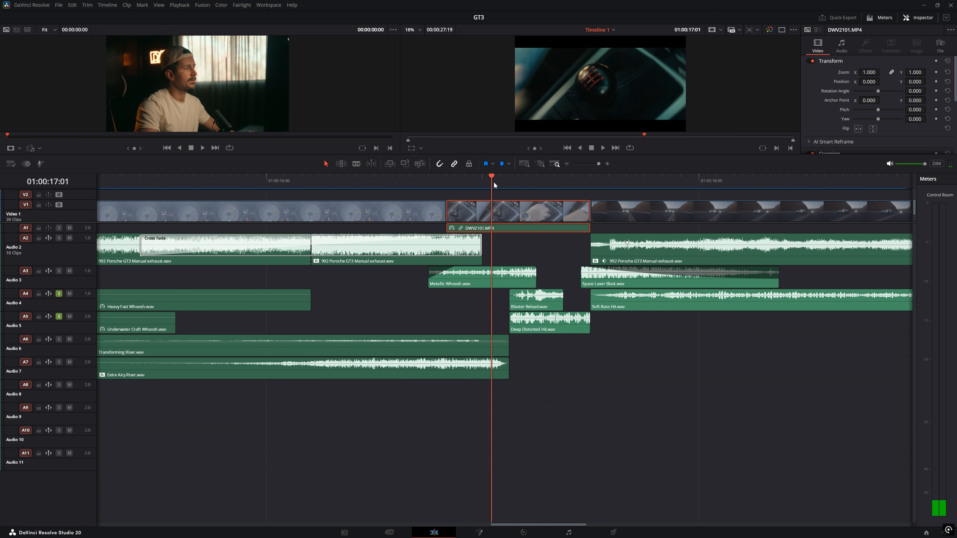
pyautogui.press('space')
pyautogui.click(502, 179)
pyautogui.click(504, 178)
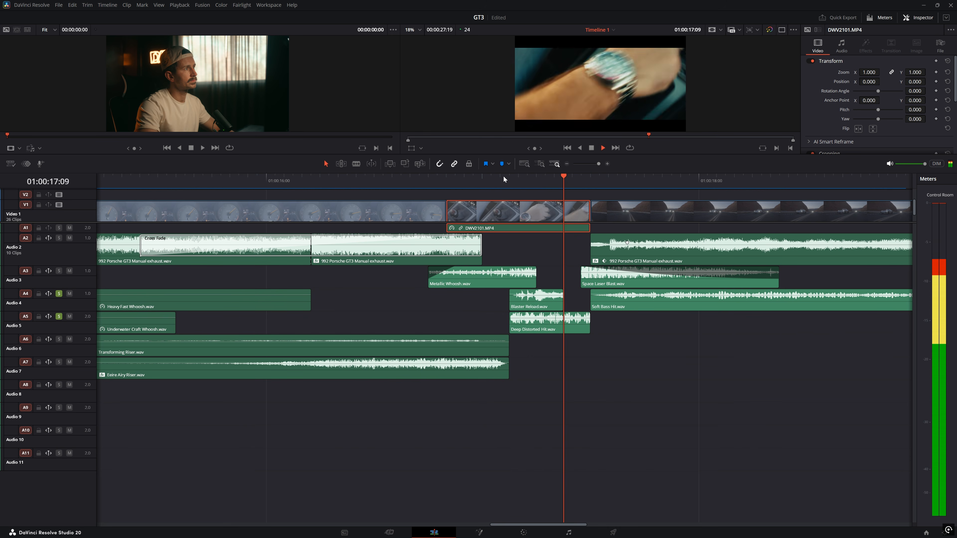
pyautogui.press('space')
pyautogui.click(505, 179)
pyautogui.click(59, 294)
pyautogui.click(59, 316)
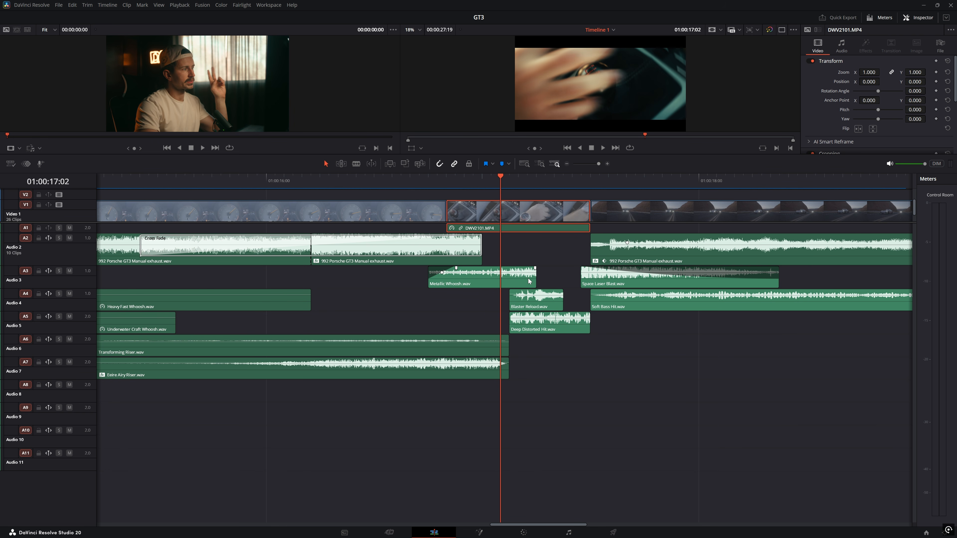
# Step: Scrub ahead to the DJI_0541.MP4 shot, audition Space Laser Blast.wav with only Audio 3 soloed, and clear the solo
pyautogui.hscroll(5, 560, 284)
pyautogui.moveTo(391, 178); pyautogui.dragTo(766, 182)
pyautogui.hscroll(7, 577, 177)
pyautogui.hscroll(-6, 489, 205)
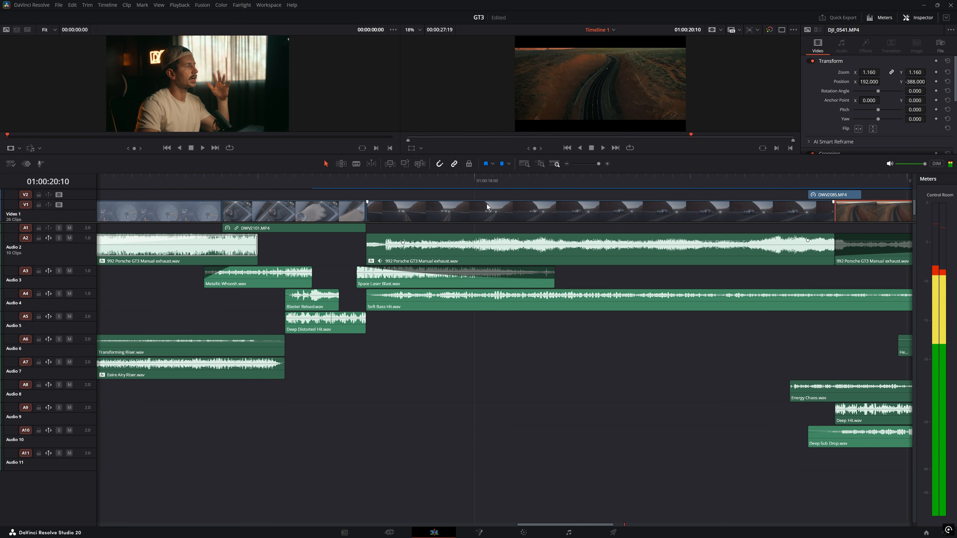
pyautogui.click(358, 181)
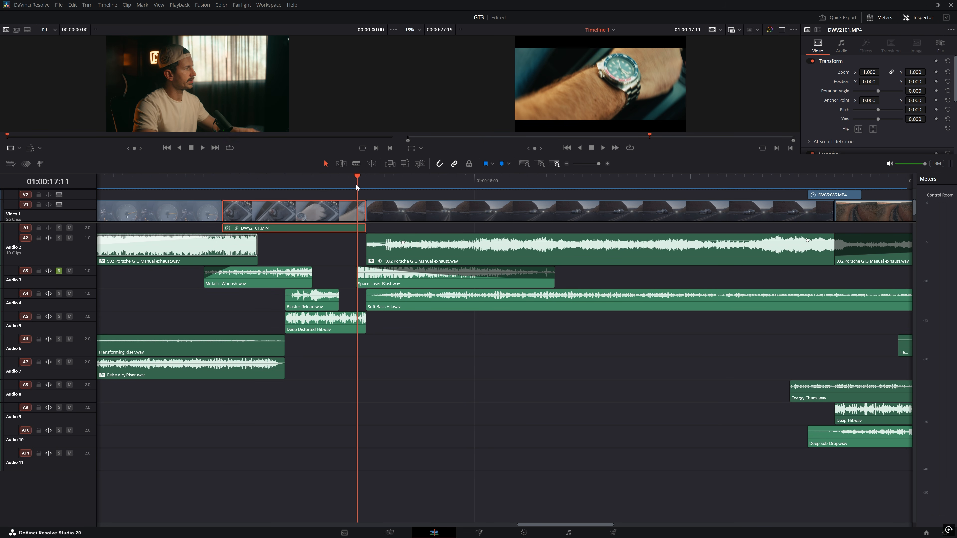
pyautogui.click(339, 179)
pyautogui.press('space')
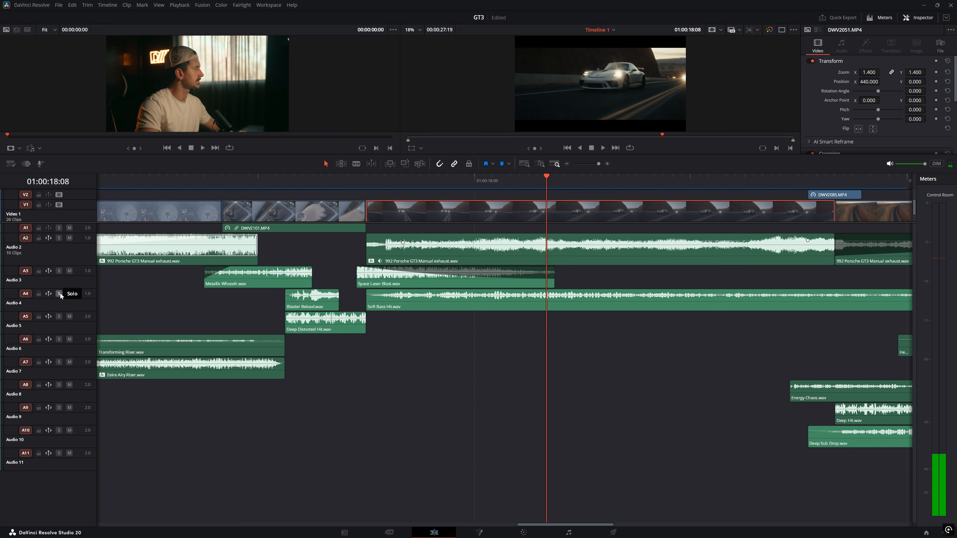
# Step: Audition Soft Bass Hit.wav with only Audio 4 soloed from 01:00:17:11, and replay the section without the Audio 4 solo
pyautogui.click(358, 179)
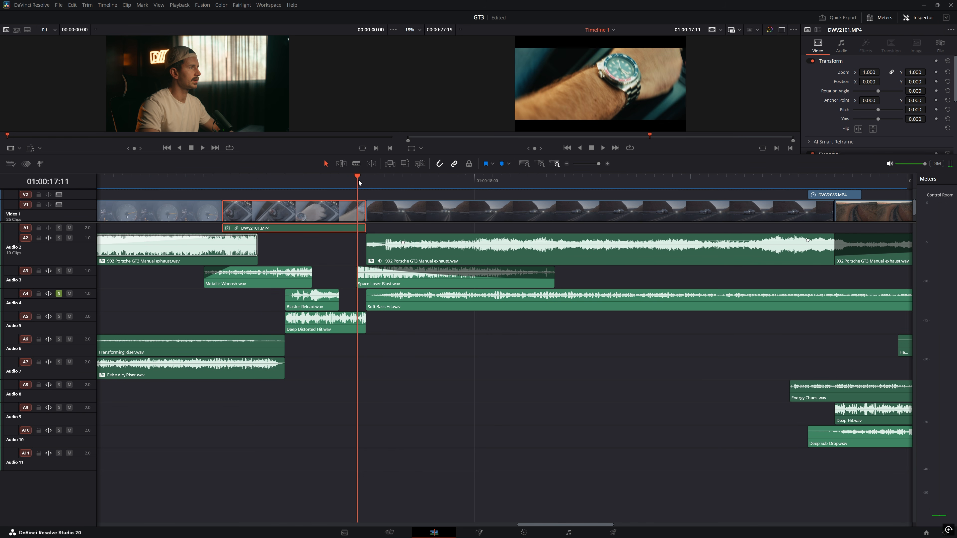
pyautogui.press('space')
pyautogui.press('space')
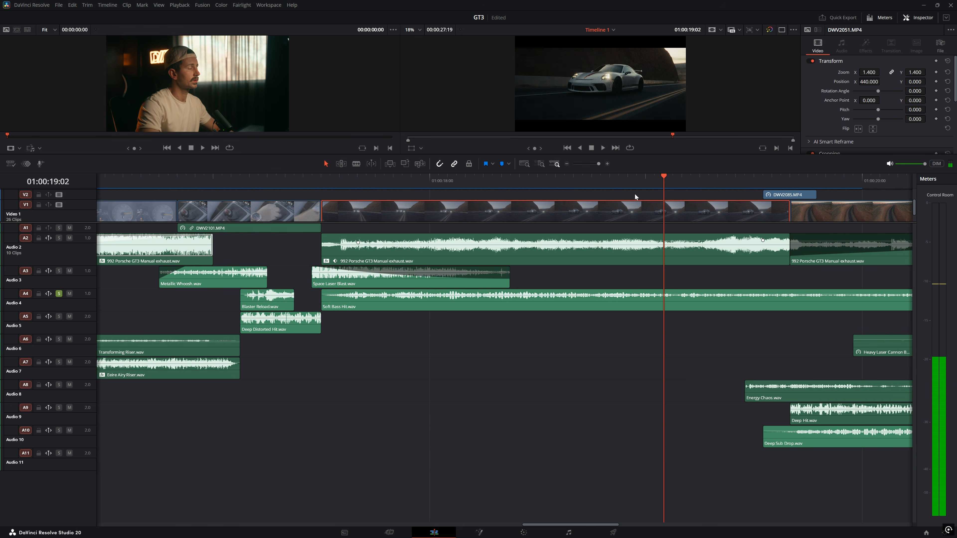
pyautogui.click(316, 180)
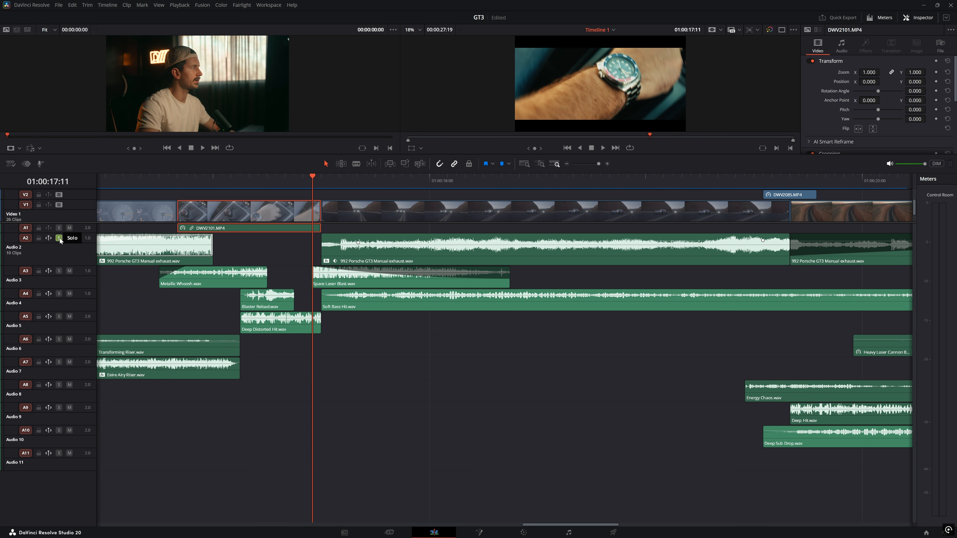
pyautogui.press('space')
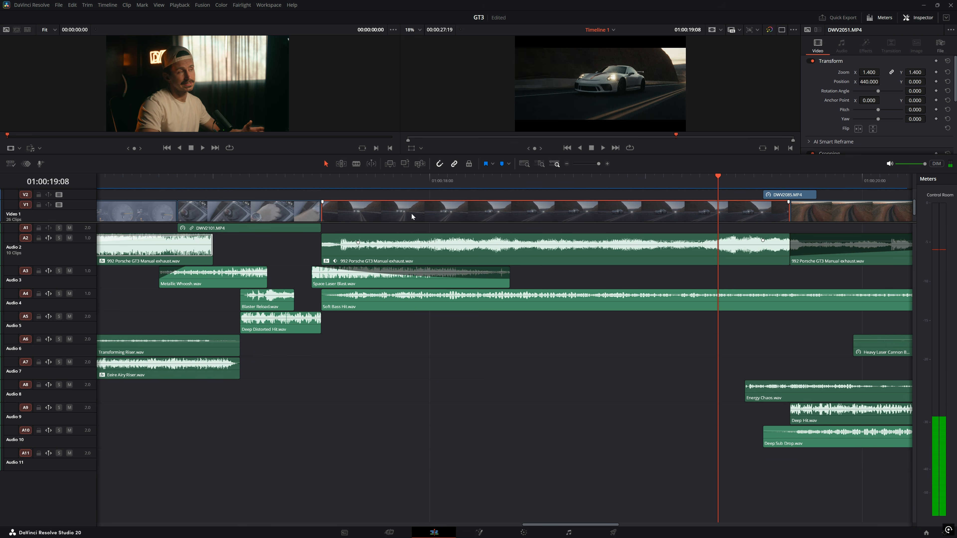
# Step: Scrub across the DWV2085.MP4 transition into the DJI_0541.MP4 shot and locate Energy Chaos.wav beneath it
pyautogui.hscroll(3, 513, 238)
pyautogui.hscroll(9, 512, 230)
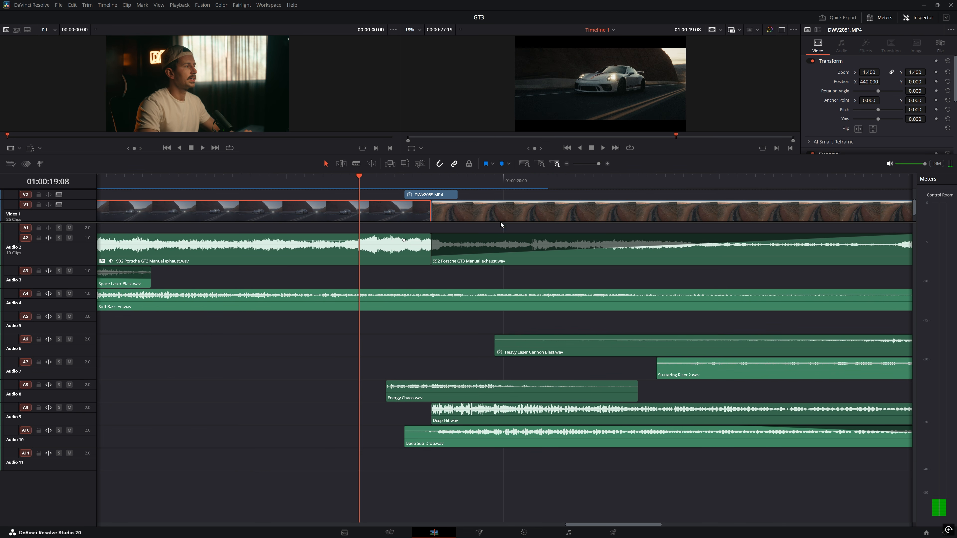
pyautogui.moveTo(296, 184); pyautogui.dragTo(589, 182)
pyautogui.moveTo(409, 182); pyautogui.dragTo(433, 183)
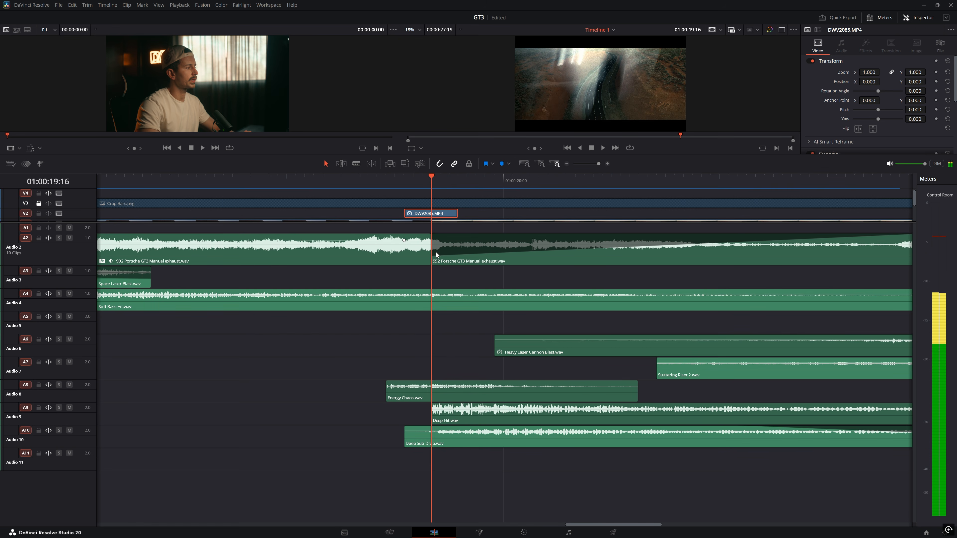
pyautogui.click(422, 399)
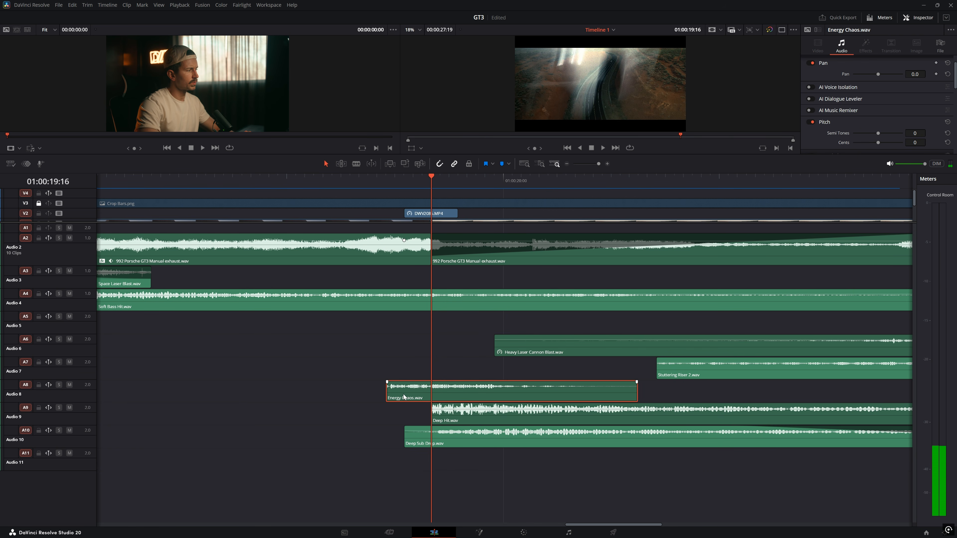
pyautogui.moveTo(414, 182)
pyautogui.mouseDown()
pyautogui.moveTo(404, 184)
pyautogui.moveTo(424, 182)
pyautogui.moveTo(401, 186)
pyautogui.moveTo(429, 183)
pyautogui.moveTo(404, 187)
pyautogui.mouseUp()
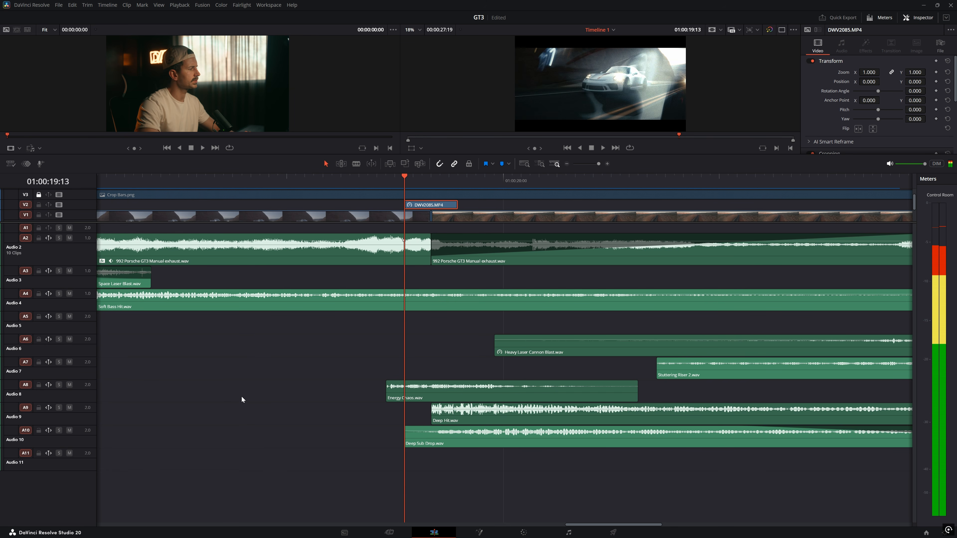
# Step: Audition Energy Chaos.wav with only Audio 8 soloed from the start of the clip
pyautogui.click(59, 385)
pyautogui.press('space')
pyautogui.click(386, 183)
pyautogui.click(387, 183)
pyautogui.press('space')
# Step: Scrub to the cut at 01:00:19:16 and audition Deep Hit.wav with only Audio 9 soloed
pyautogui.click(408, 183)
pyautogui.moveTo(408, 182); pyautogui.dragTo(432, 181)
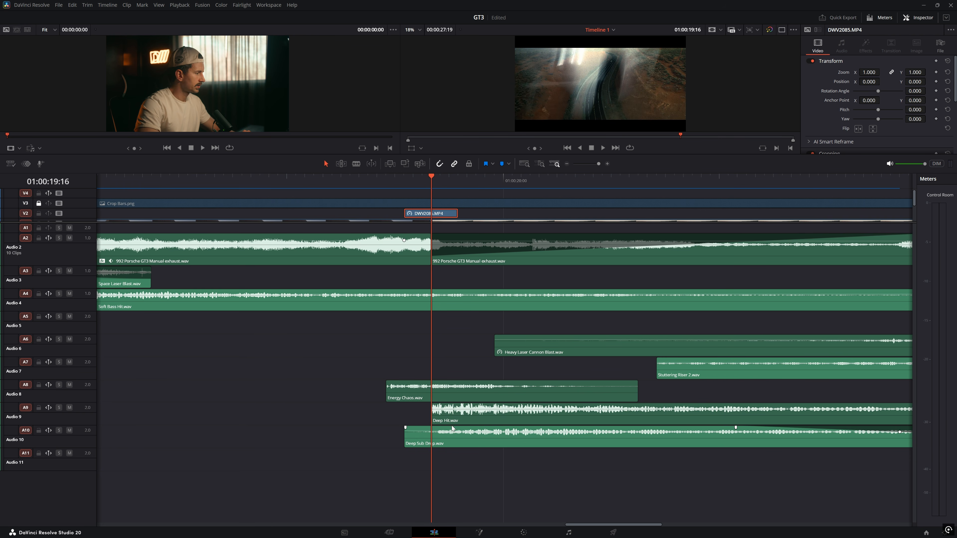
pyautogui.press('space')
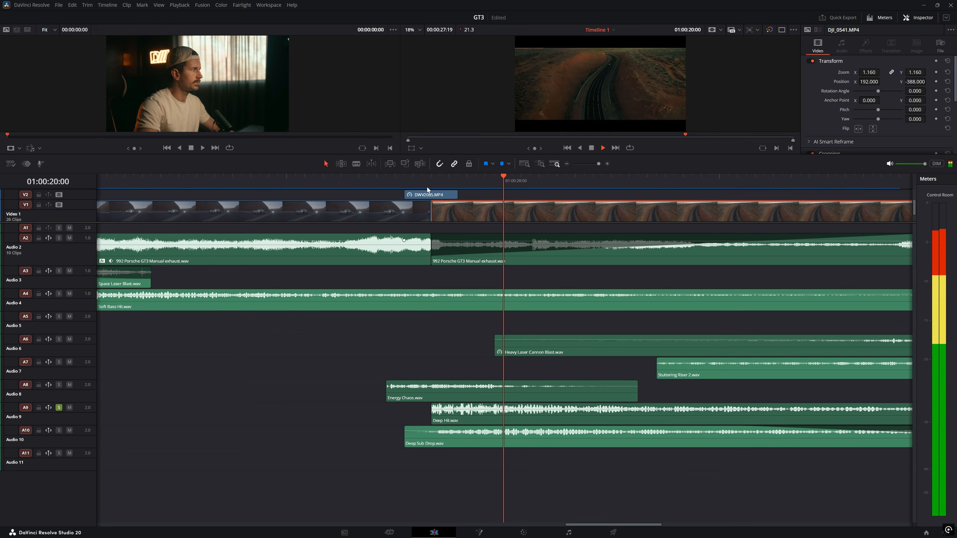
# Step: Return to 01:00:19:16, switch the solo from Audio 9 to Audio 10, and audition Deep Sub Drop.wav
pyautogui.click(433, 183)
pyautogui.click(59, 408)
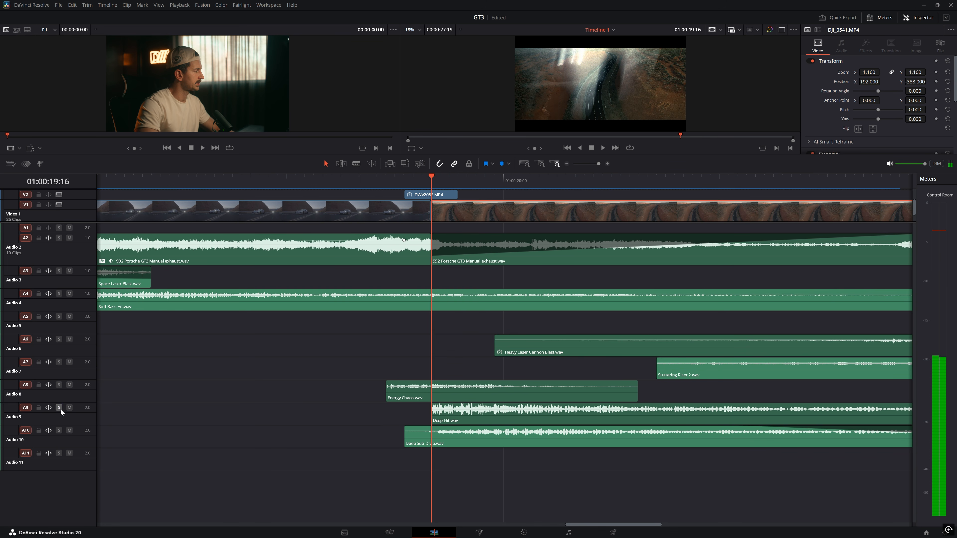
pyautogui.click(59, 431)
pyautogui.press('space')
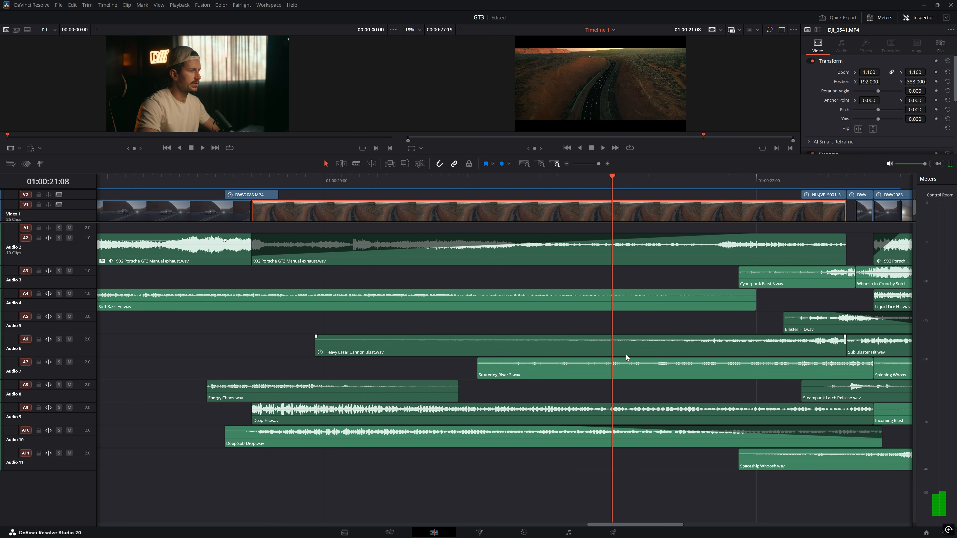
# Step: Audition Heavy Laser Cannon Blast.wav on the DJI_0541.MP4 shot with only Audio 6 soloed, replaying its build-up toward the cut
pyautogui.hscroll(3, 626, 356)
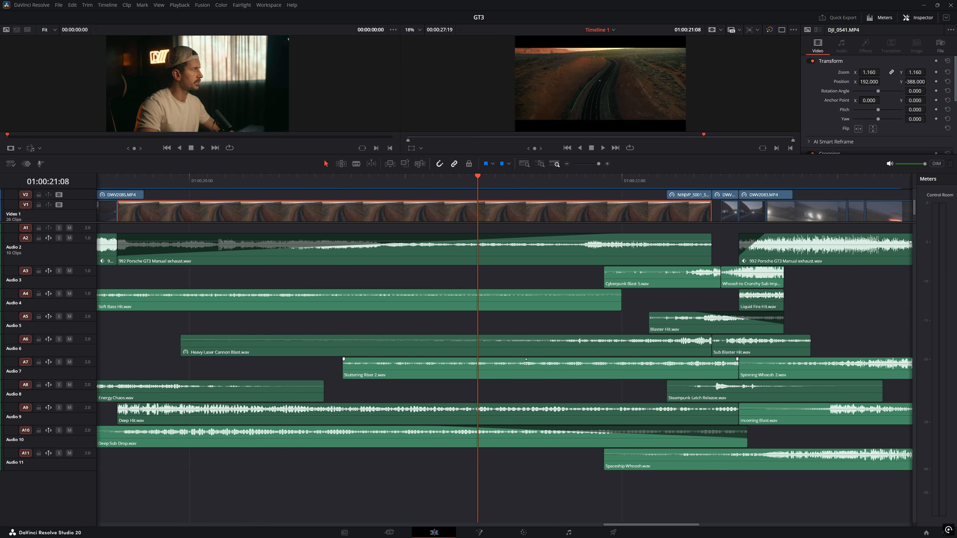
pyautogui.click(553, 341)
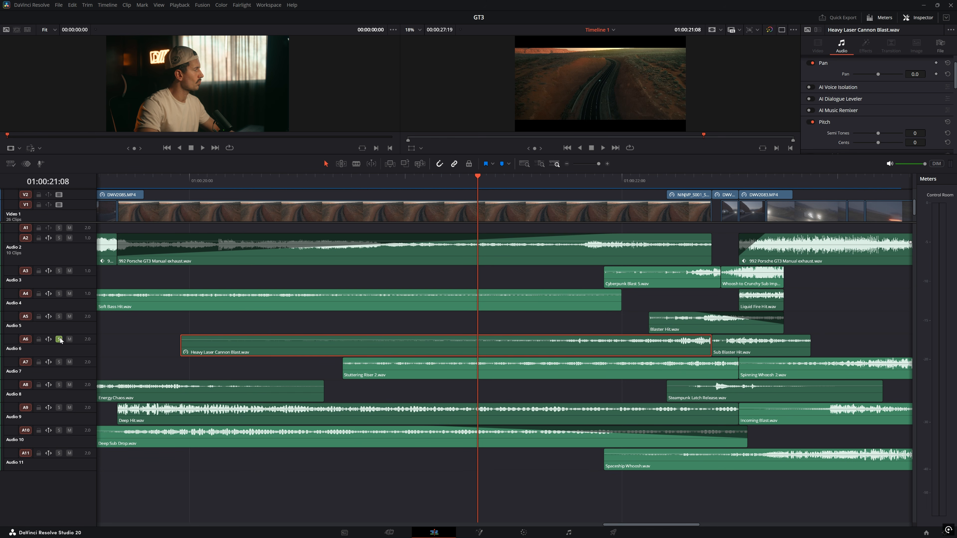
pyautogui.click(406, 183)
pyautogui.press('space')
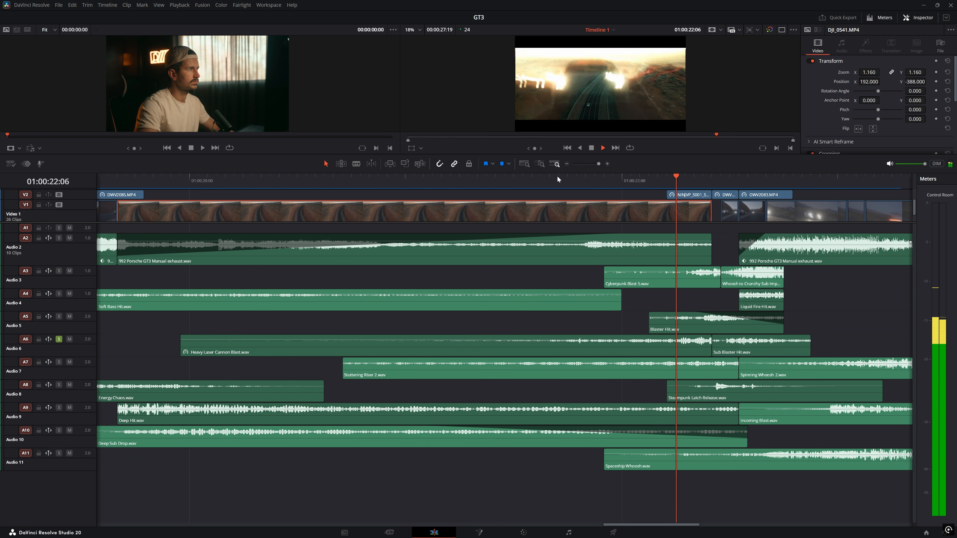
pyautogui.click(509, 183)
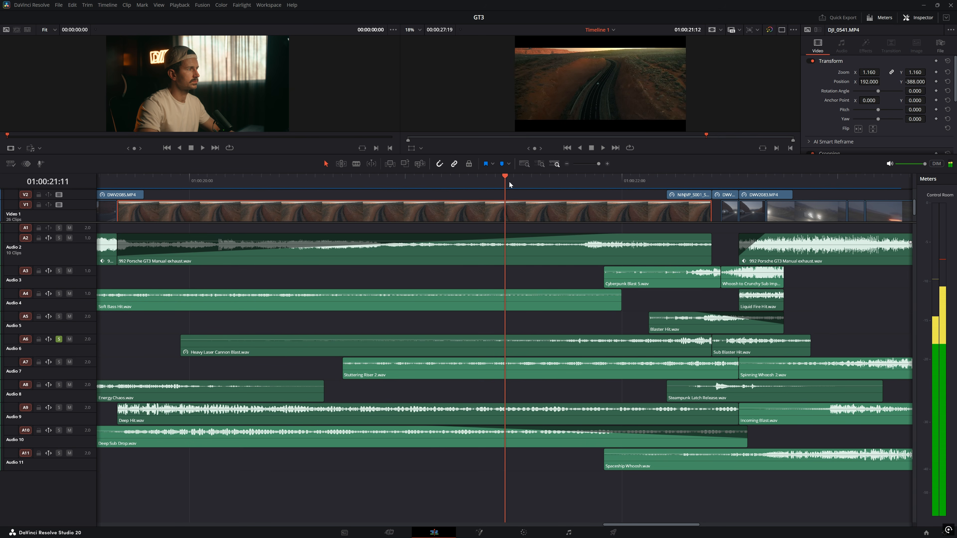
pyautogui.press('space')
# Step: Switch the solo from Audio 6 to Audio 7 and audition Stuttering Riser 2.wav
pyautogui.click(59, 339)
pyautogui.click(59, 362)
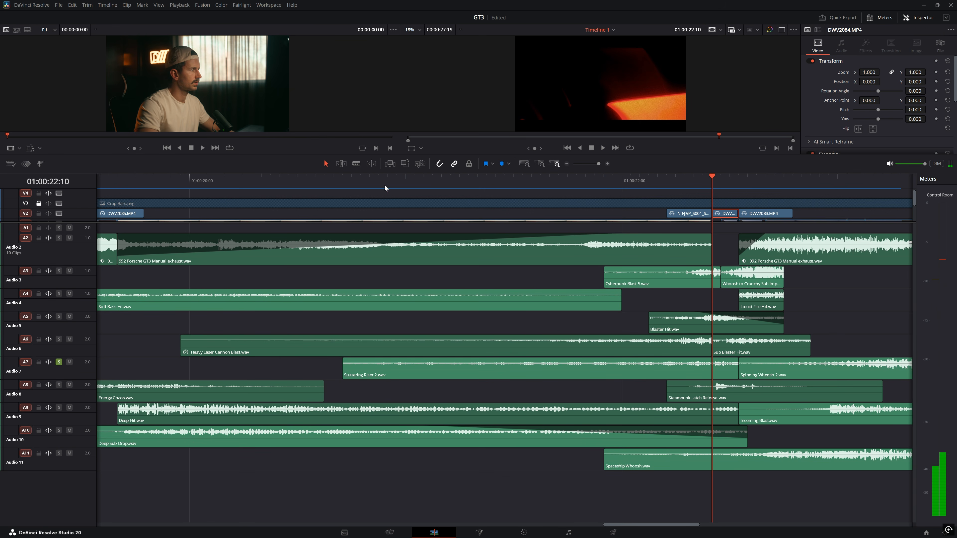
pyautogui.click(385, 185)
pyautogui.press('space')
pyautogui.click(425, 183)
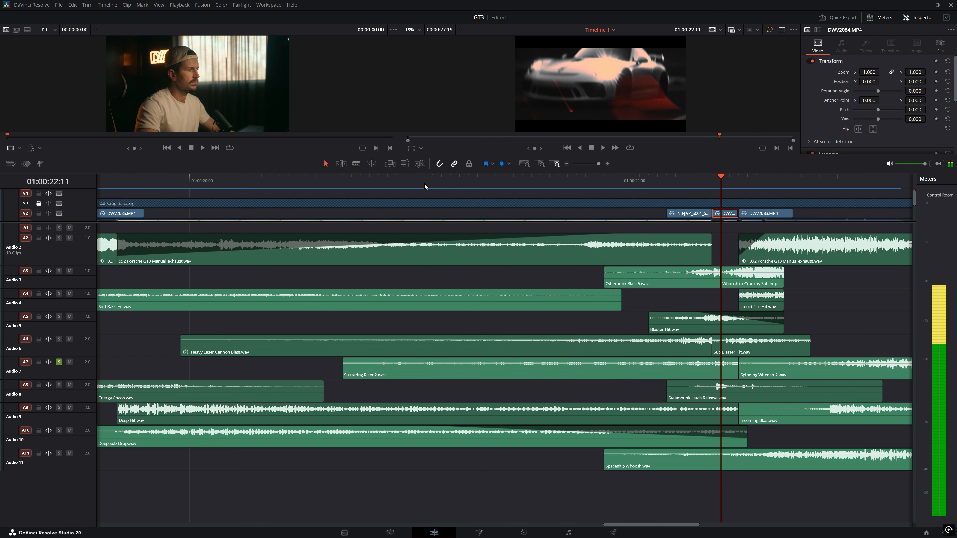
# Step: Examine the stacked sound effects and the quick cuts between the NINJVP_S001_S001_T007.MOV and DWV2084.MP4 shots frame by frame
pyautogui.hscroll(3, 617, 275)
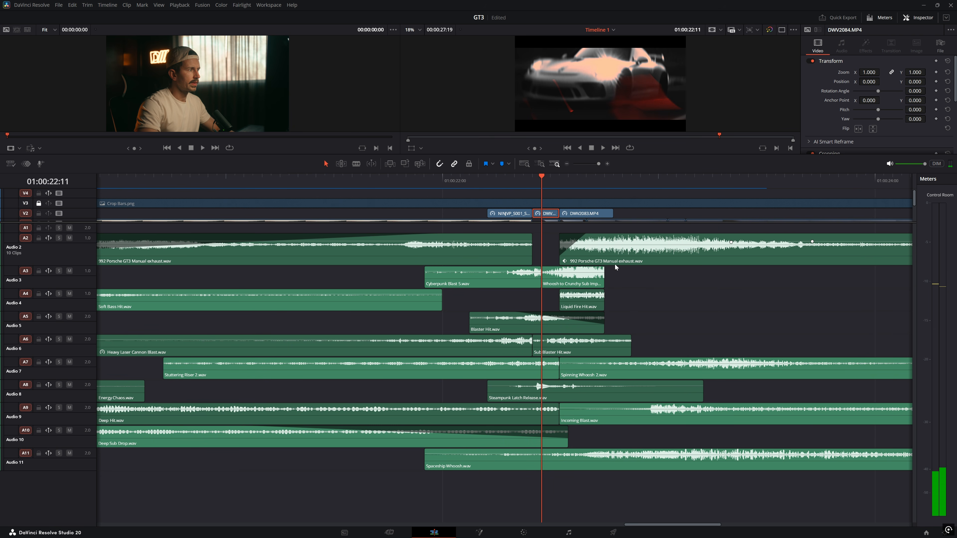
pyautogui.scroll(-2, 573, 208)
pyautogui.scroll(2, 573, 208)
pyautogui.scroll(-2, 574, 208)
pyautogui.scroll(2, 549, 199)
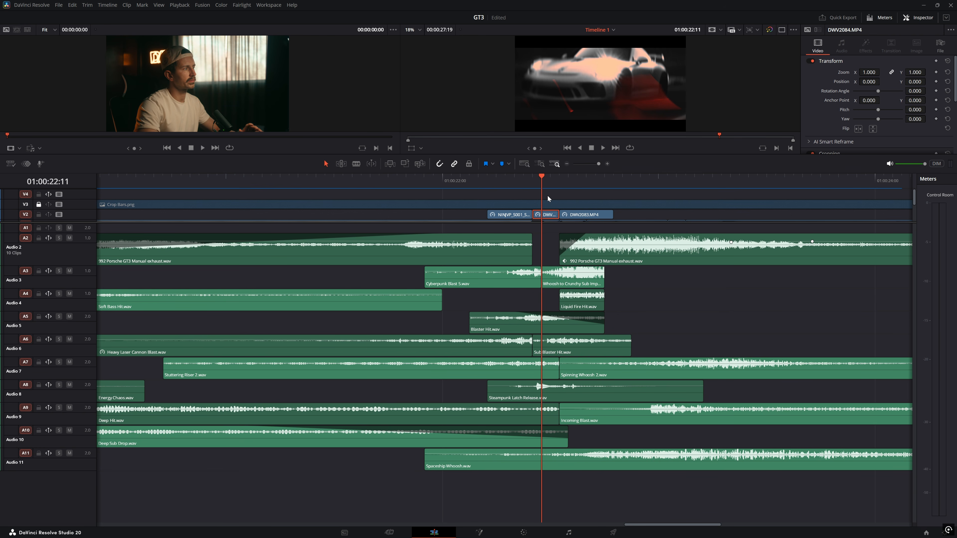
pyautogui.click(536, 179)
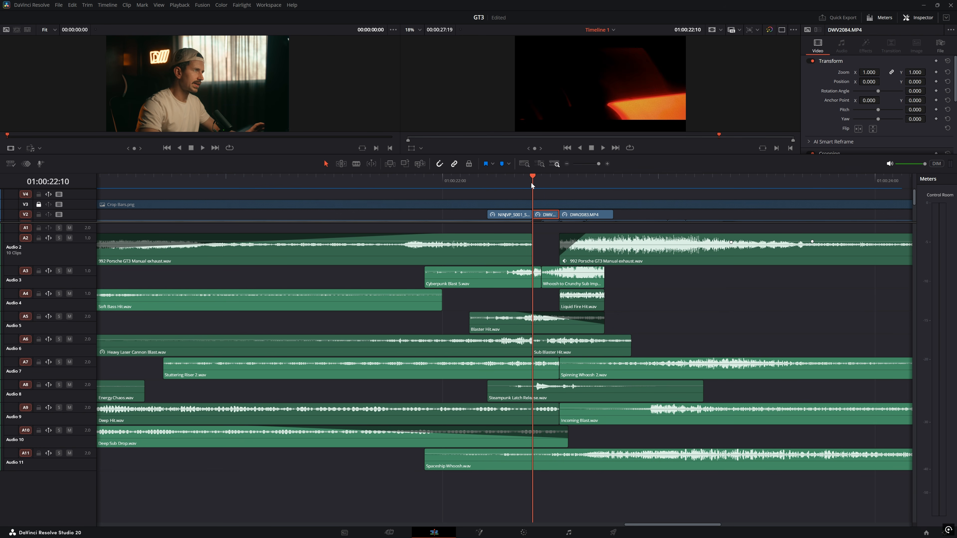
pyautogui.press('Right')
pyautogui.press('Right')
pyautogui.click(506, 183)
pyautogui.scroll(-2, 507, 194)
pyautogui.scroll(2, 526, 190)
pyautogui.click(532, 181)
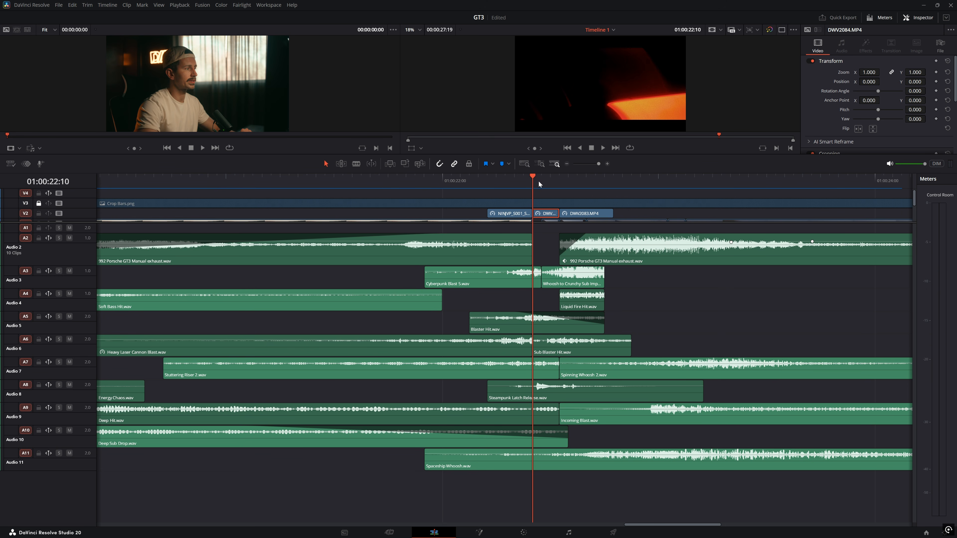
pyautogui.click(506, 180)
pyautogui.scroll(-1, 504, 196)
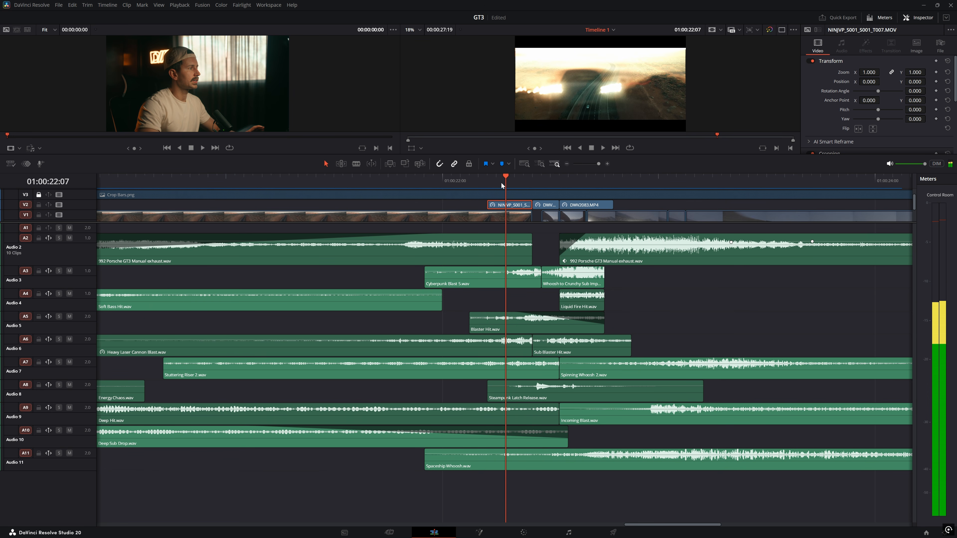
# Step: Solo Audio 3 and audition Cyberpunk Blast 5.wav from the start of the clip
pyautogui.click(461, 180)
pyautogui.scroll(-1, 462, 205)
pyautogui.click(59, 270)
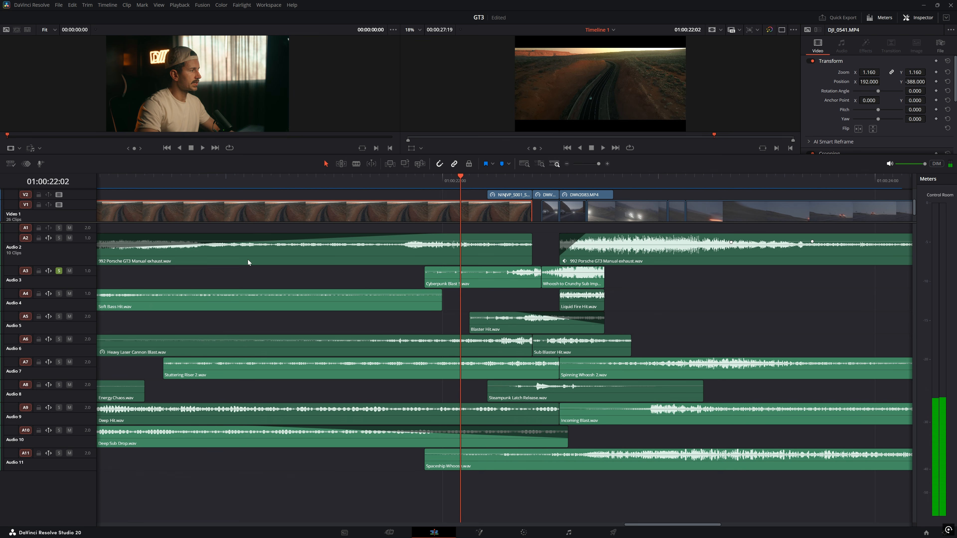
pyautogui.click(426, 183)
pyautogui.press('space')
pyautogui.click(427, 184)
pyautogui.click(431, 183)
pyautogui.press('space')
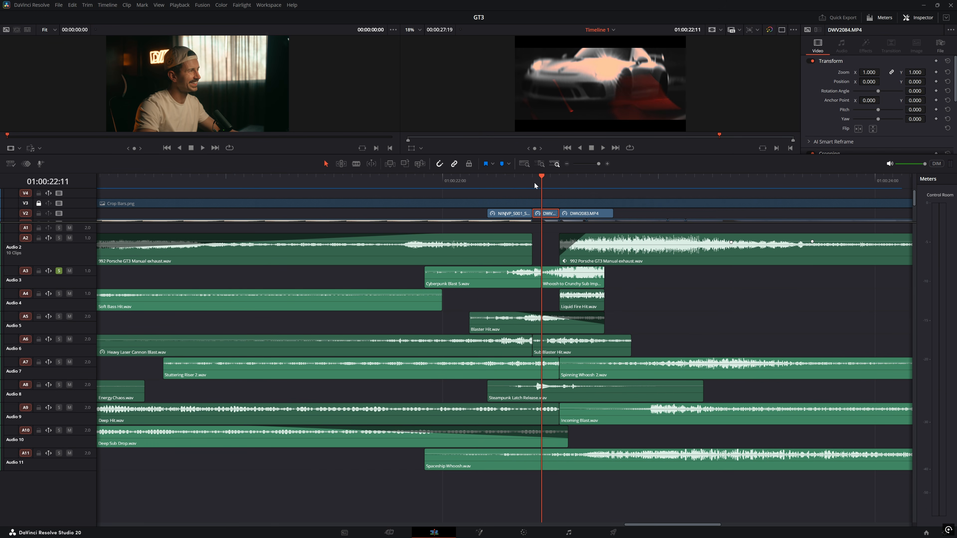
# Step: Replay Cyberpunk Blast 5.wav over the lead-in to the NINJVP_S001_S001_T007.MOV shot, keeping only Audio 3 soloed
pyautogui.moveTo(531, 185); pyautogui.dragTo(434, 184)
pyautogui.press('space')
pyautogui.click(457, 184)
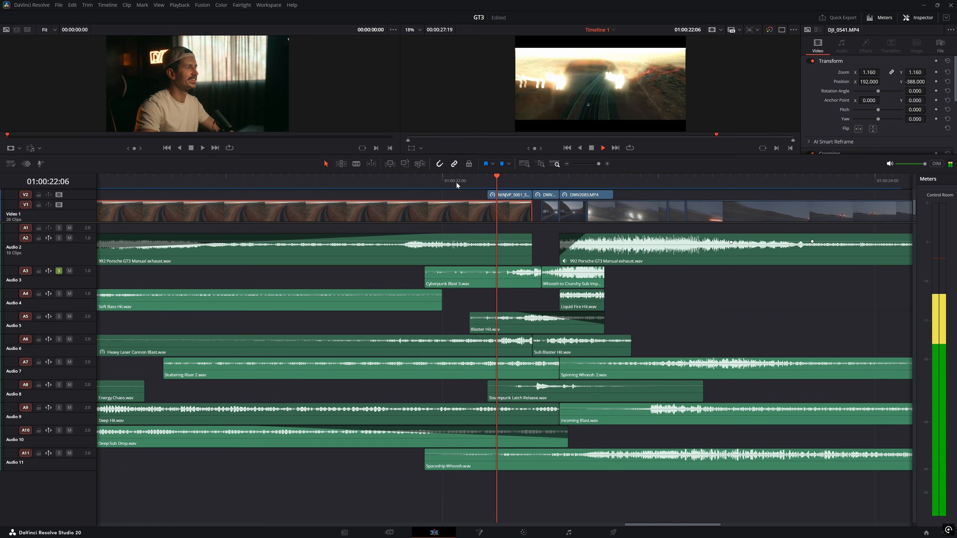
pyautogui.click(456, 182)
pyautogui.press('space')
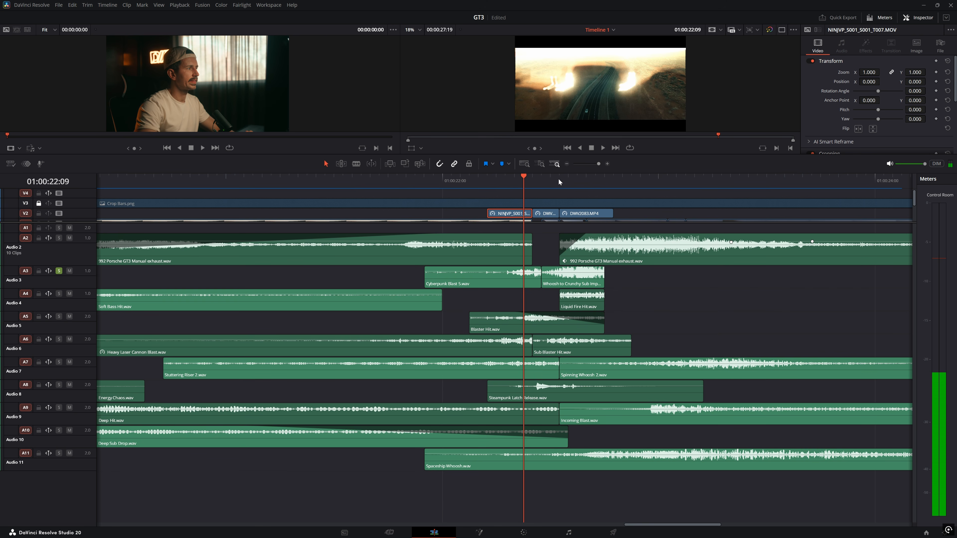
# Step: Switch the solo to Audio 4, audition Liquid Fire Hit.wav from 01:00:22:13, and clear the solo
pyautogui.click(558, 178)
pyautogui.moveTo(556, 181)
pyautogui.mouseDown()
pyautogui.moveTo(600, 177)
pyautogui.moveTo(551, 183)
pyautogui.mouseUp()
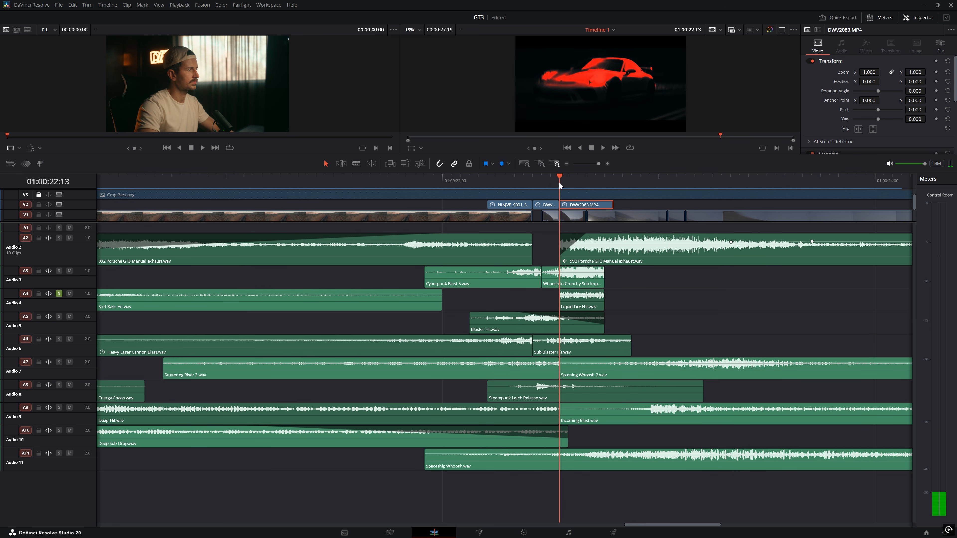
pyautogui.press('space')
pyautogui.click(560, 182)
pyautogui.click(561, 183)
pyautogui.click(560, 182)
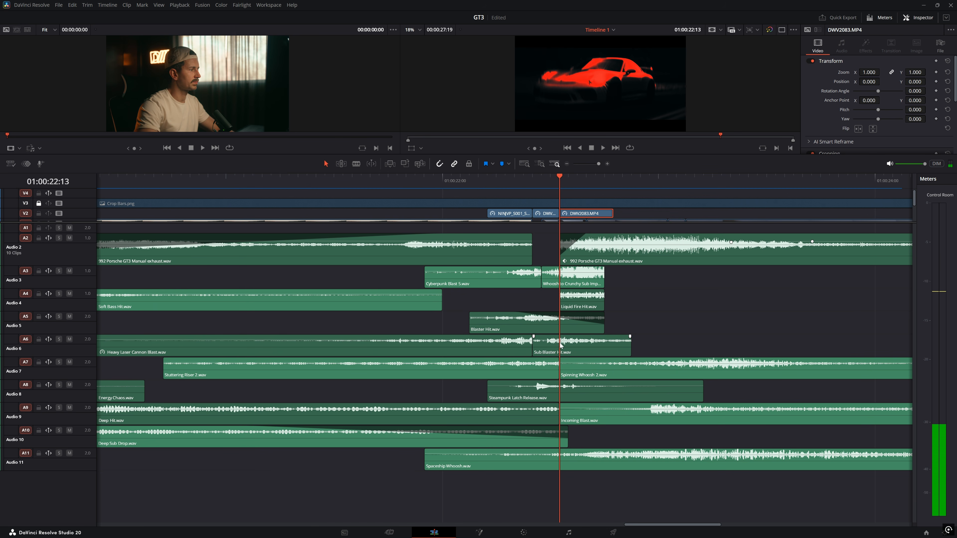
# Step: Step back to 01:00:22:09 and audition Blaster Hit.wav from the start of the clip with only Audio 5 soloed
pyautogui.scroll(-1, 530, 204)
pyautogui.press('Left')
pyautogui.press('Left')
pyautogui.press('Left')
pyautogui.press('Left')
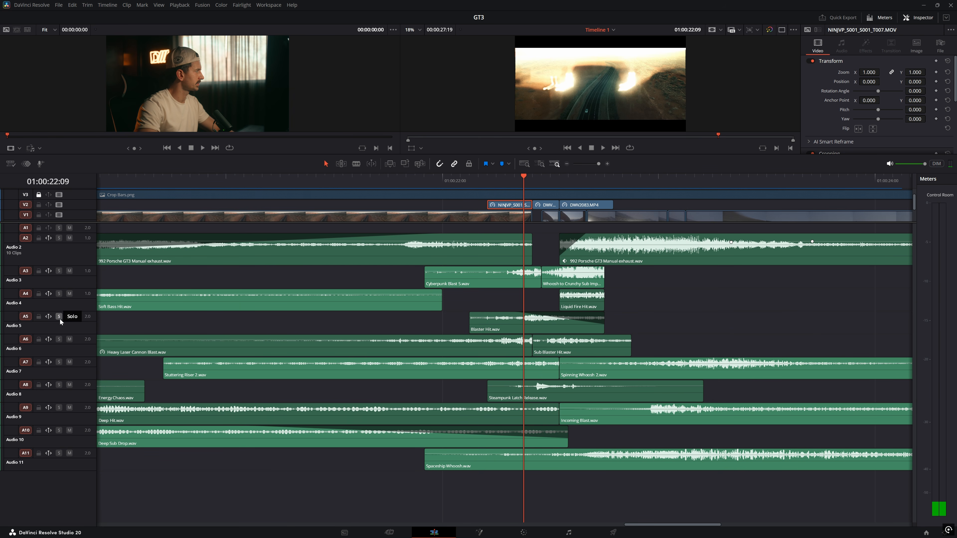
pyautogui.click(477, 183)
pyautogui.press('space')
pyautogui.click(478, 183)
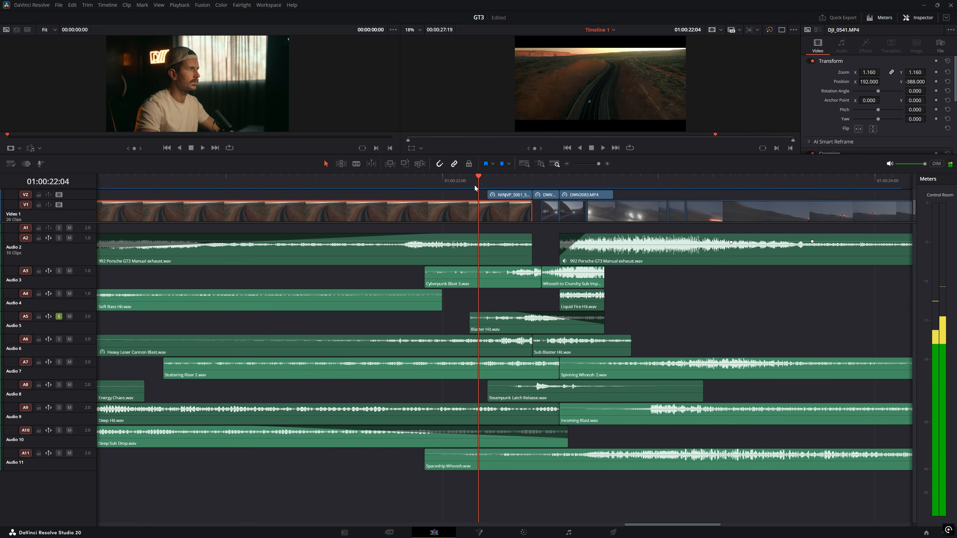
# Step: Switch the solo from Audio 5 to Audio 6, audition Sub Blaster Hit.wav from 01:00:22:10, and clear the solo
pyautogui.click(532, 183)
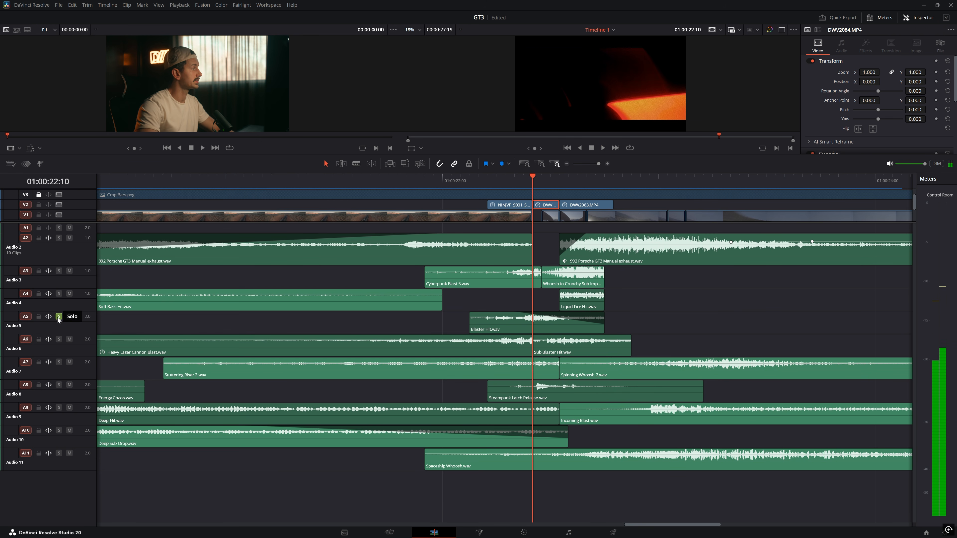
pyautogui.moveTo(533, 178)
pyautogui.mouseDown()
pyautogui.moveTo(559, 174)
pyautogui.moveTo(532, 177)
pyautogui.mouseUp()
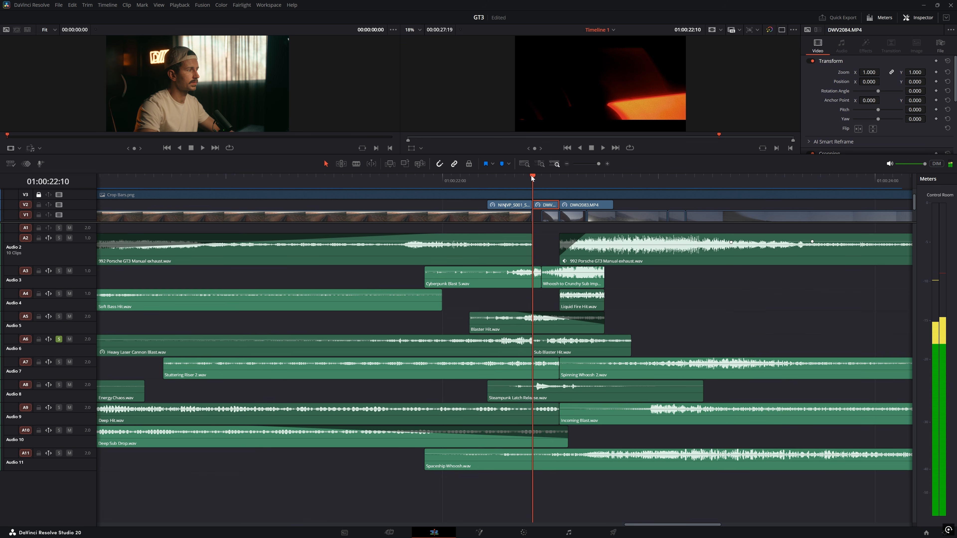
pyautogui.press('space')
pyautogui.click(534, 174)
pyautogui.click(533, 174)
pyautogui.click(534, 174)
pyautogui.click(530, 180)
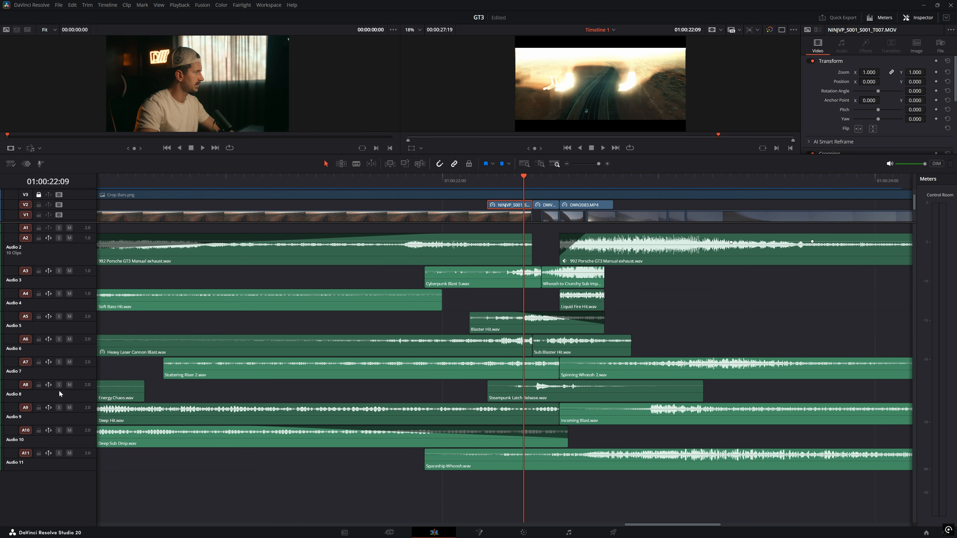
# Step: Save the project and audition Steampunk Latch Release.wav from 01:00:22:05 with only Audio 8 soloed
pyautogui.hotkey('ctrl', 's')
pyautogui.click(488, 180)
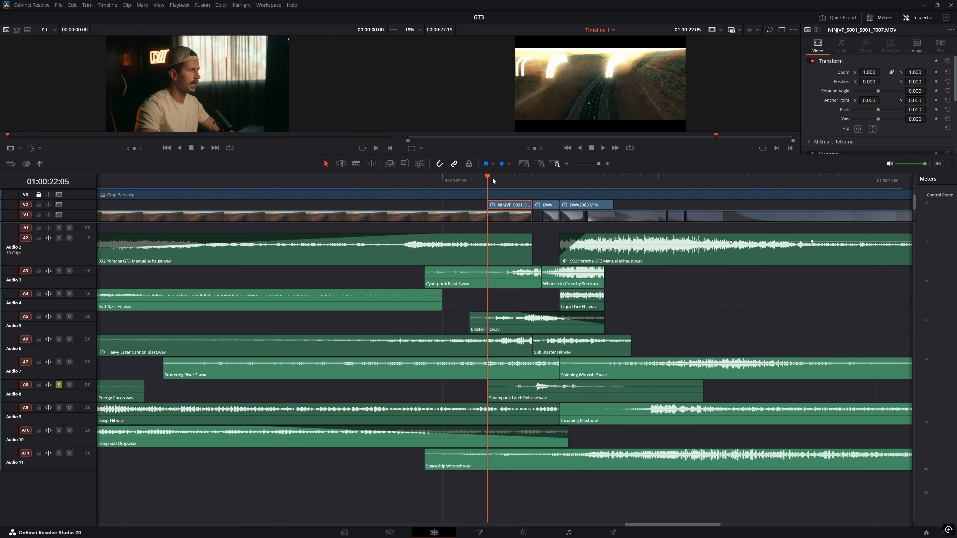
pyautogui.press('space')
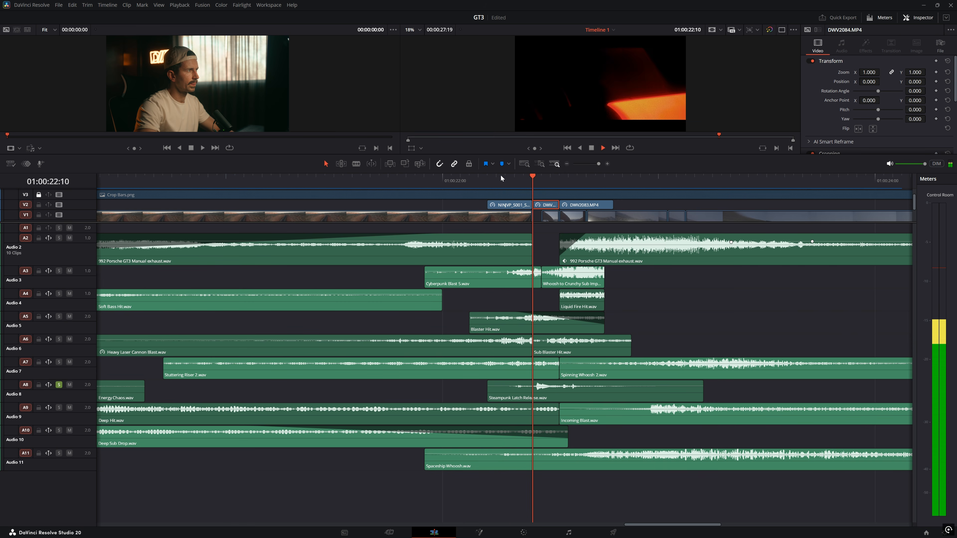
pyautogui.press('space')
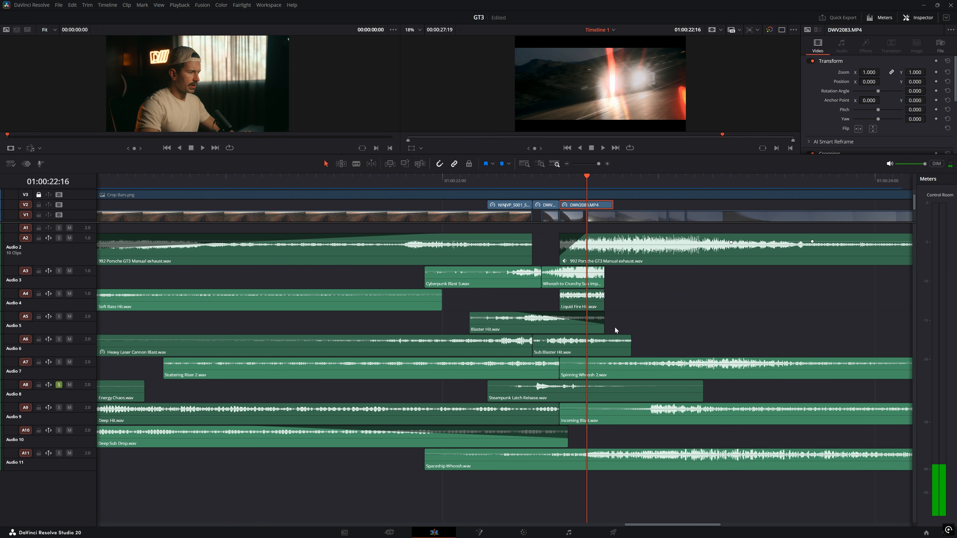
# Step: Switch the solo from Audio 8 to Audio 11 and audition Spaceship Whoosh.wav from 01:00:22:00 into the DWV2059.MP4 shot
pyautogui.hscroll(3, 615, 327)
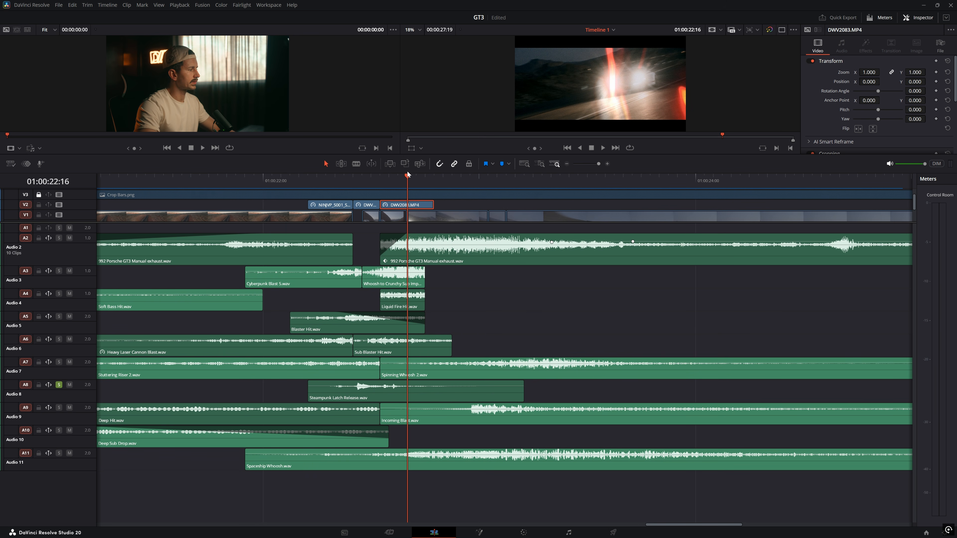
pyautogui.moveTo(407, 188); pyautogui.dragTo(383, 195)
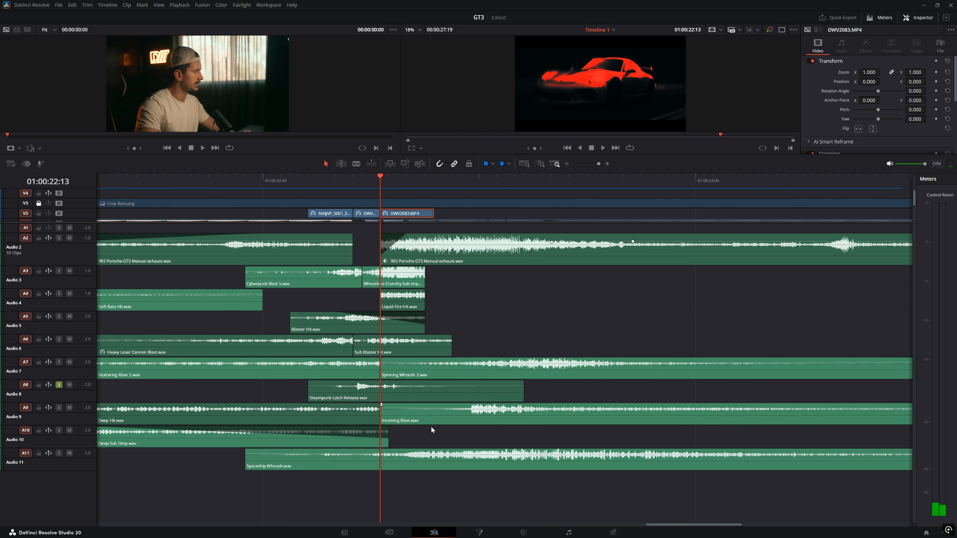
pyautogui.moveTo(335, 184); pyautogui.dragTo(262, 194)
pyautogui.press('space')
pyautogui.press('space')
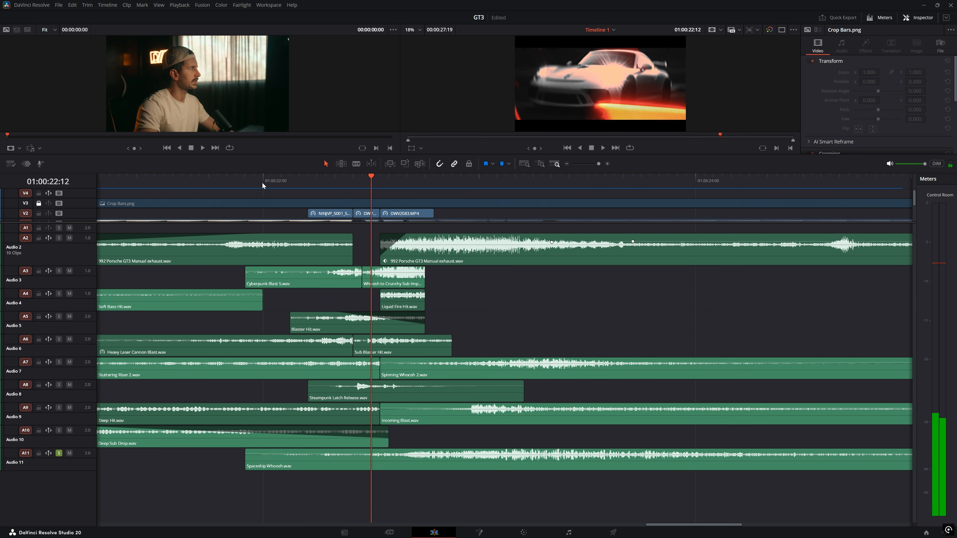
pyautogui.click(262, 182)
pyautogui.press('space')
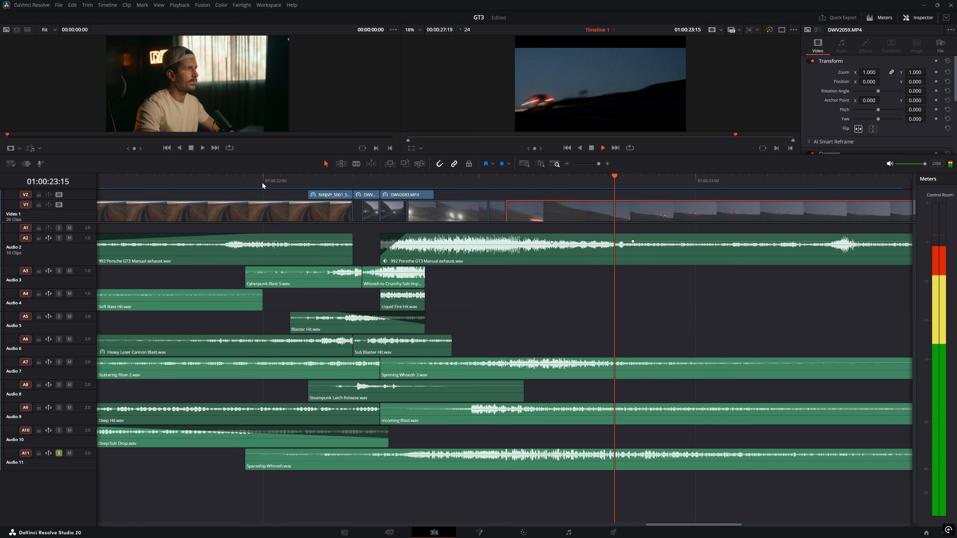
pyautogui.press('space')
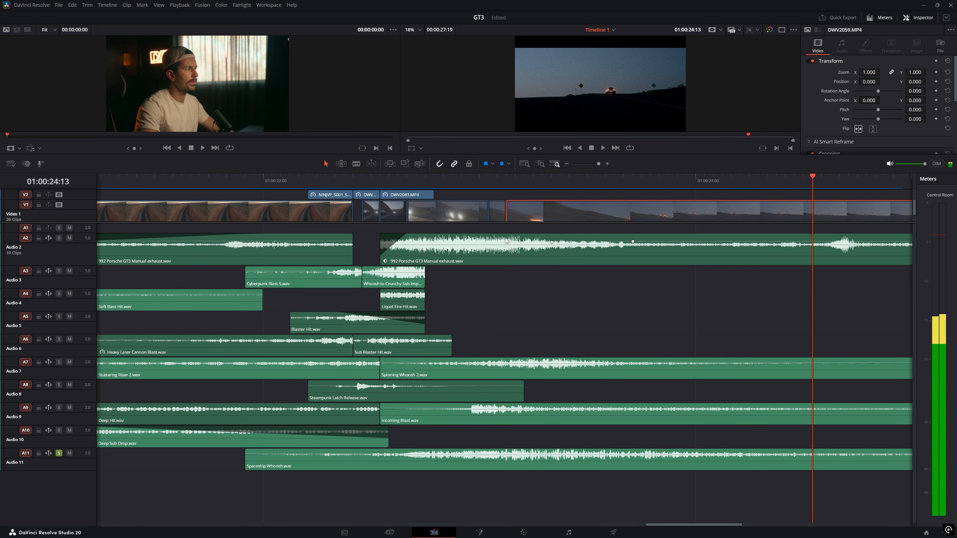
# Step: Step back to the shot after DWV2083.MP4, switch the solo from Audio 11 to Audio 9, and audition Incoming Blast.wav
pyautogui.click(382, 186)
pyautogui.moveTo(473, 179); pyautogui.dragTo(444, 187)
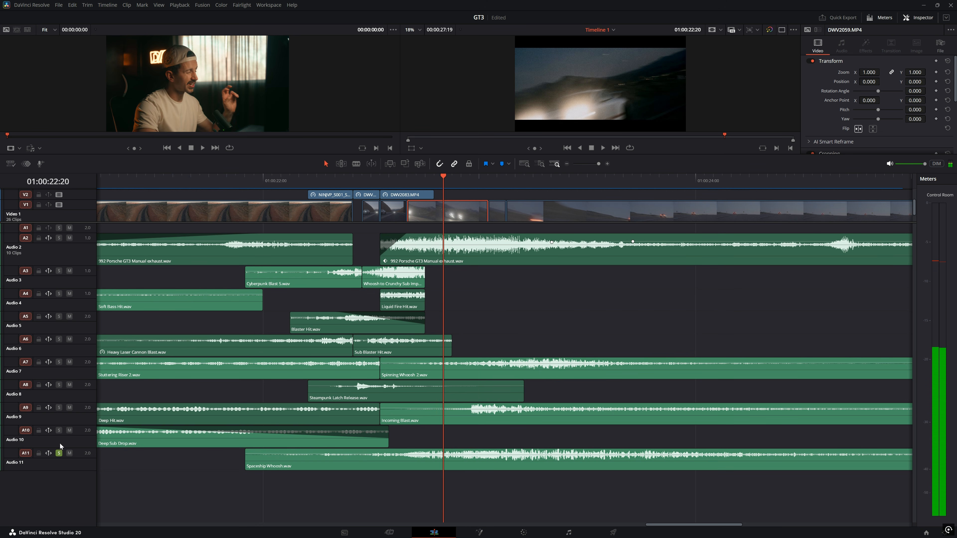
pyautogui.click(59, 453)
pyautogui.click(59, 407)
pyautogui.click(432, 183)
pyautogui.press('space')
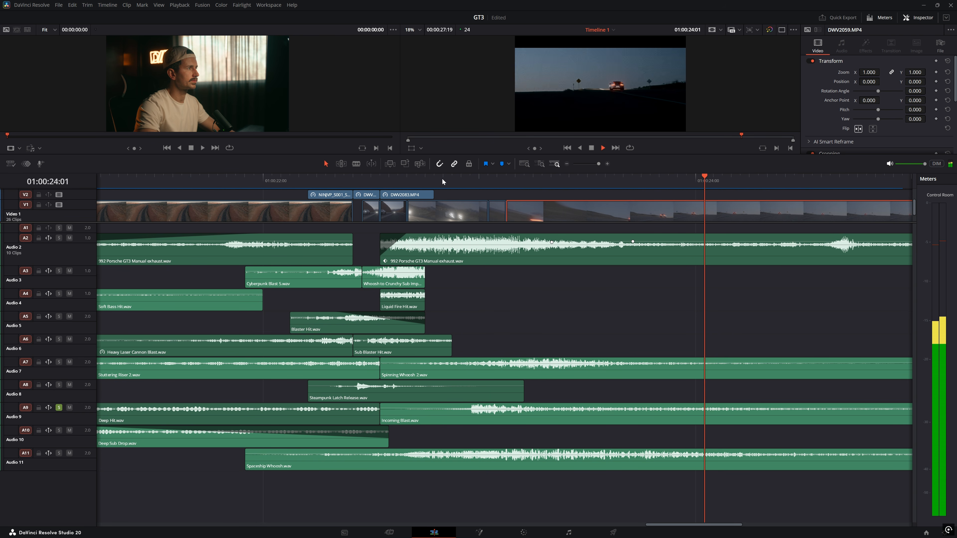
# Step: Switch the solo from Audio 9 to Audio 7, audition Spinning Whoosh 2.wav from 01:00:22:19, and return the playhead to that point
pyautogui.click(462, 182)
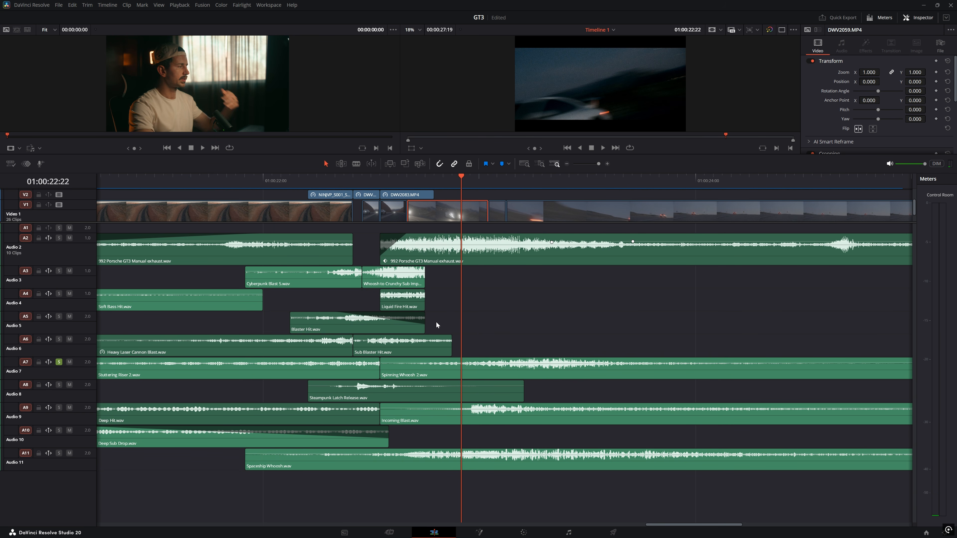
pyautogui.click(440, 183)
pyautogui.hscroll(3, 539, 278)
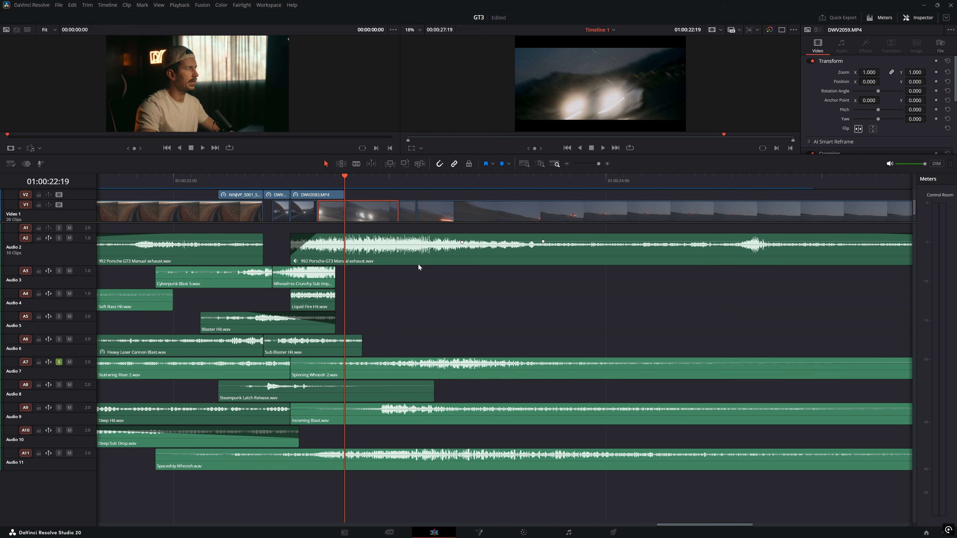
pyautogui.press('space')
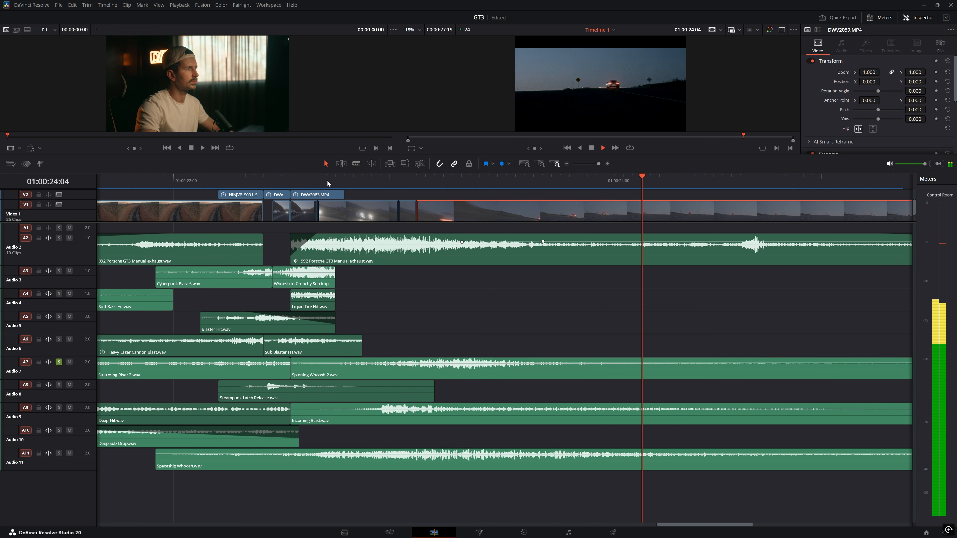
pyautogui.click(347, 182)
# Step: Solo Audio 7, Audio 9 and Audio 11 together and play them from the start of Incoming Blast.wav through their tails
pyautogui.hscroll(5, 513, 317)
pyautogui.scroll(-2, 513, 316)
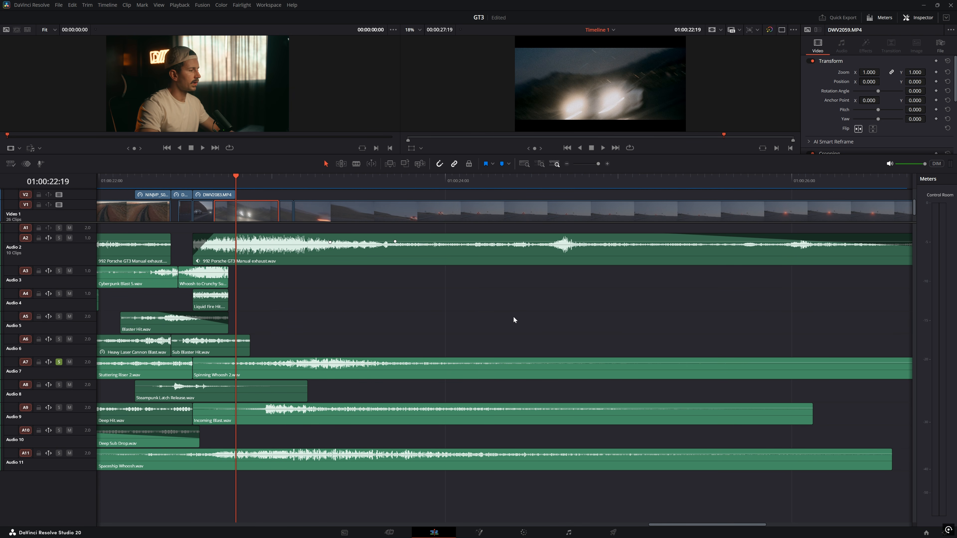
pyautogui.hscroll(-5, 239, 289)
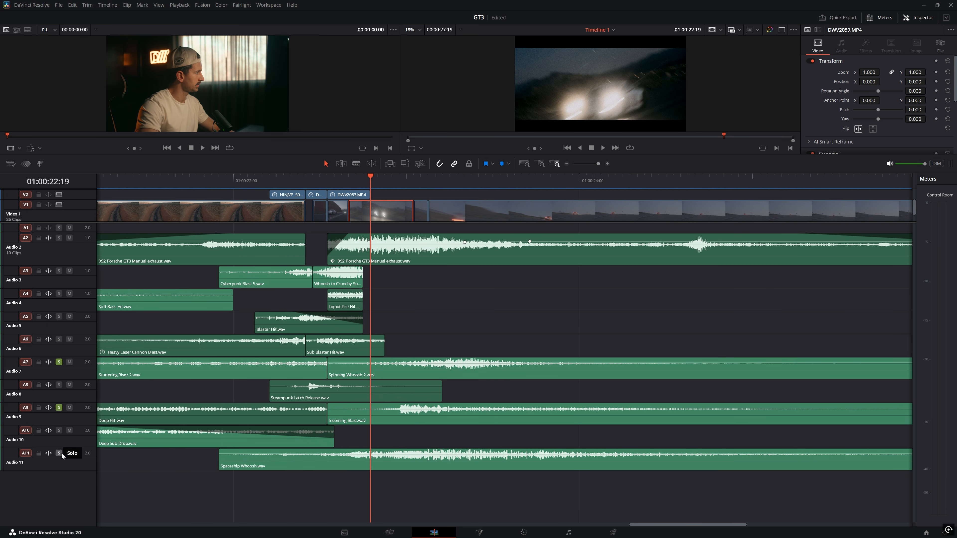
pyautogui.click(329, 179)
pyautogui.press('space')
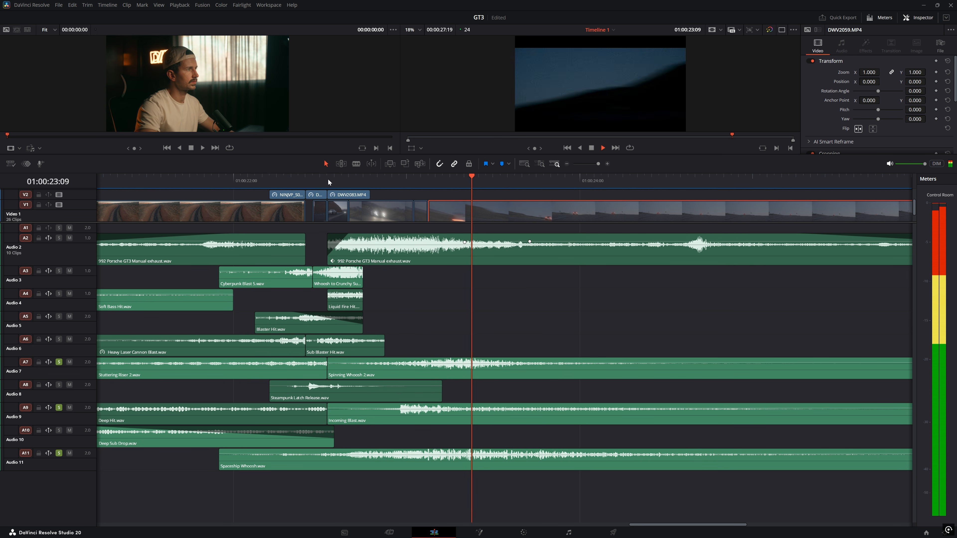
pyautogui.hscroll(7, 367, 220)
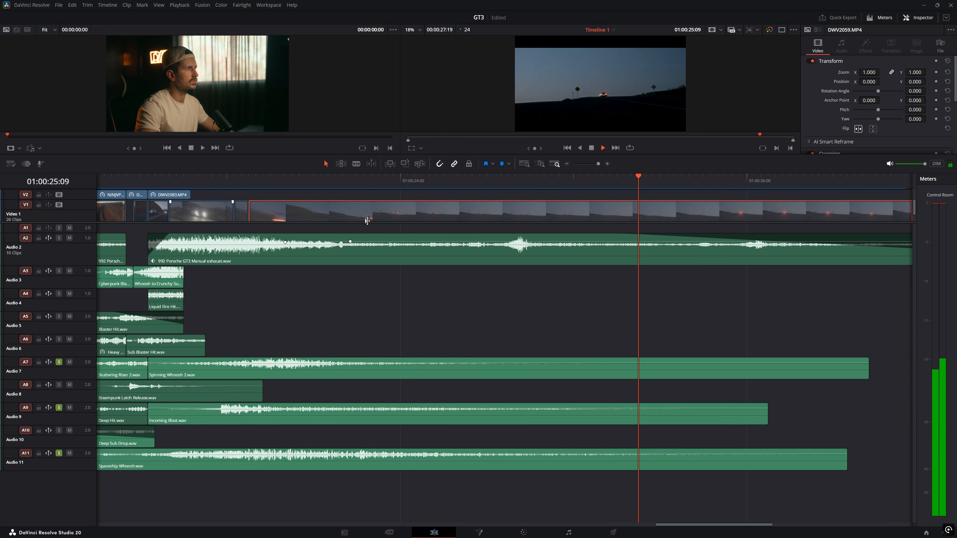
pyautogui.press('space')
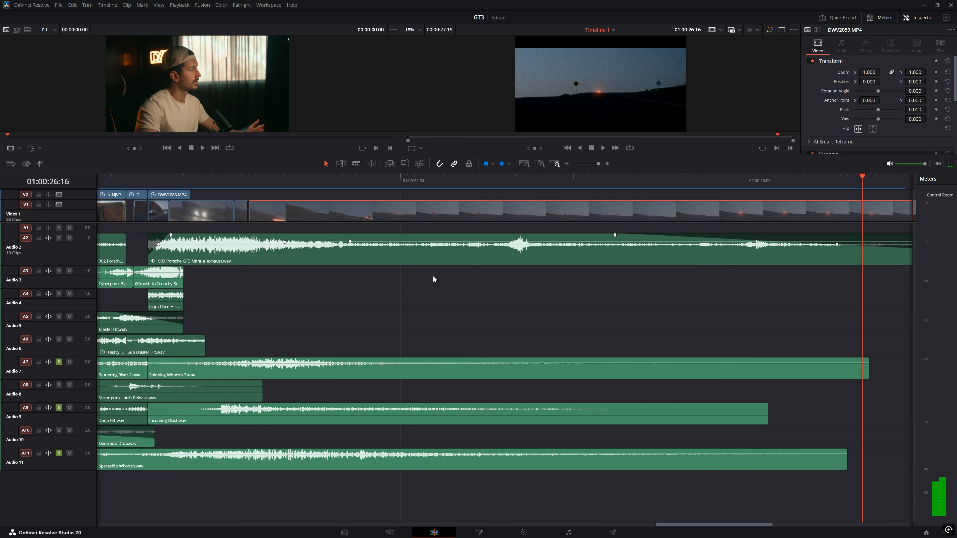